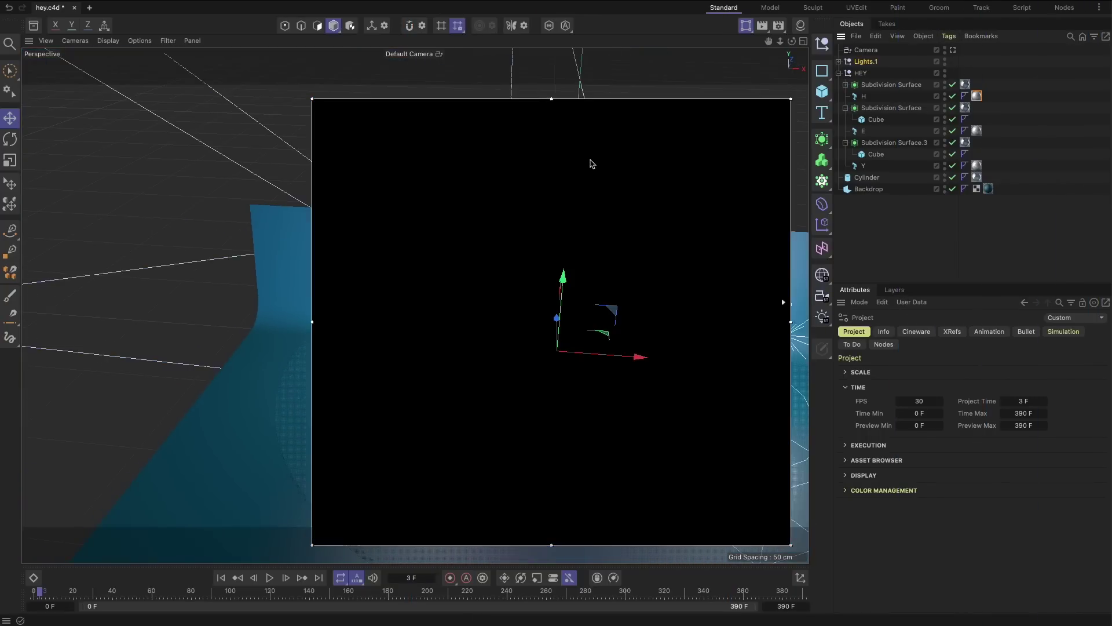
- Resize the interactive render region and preview the HEY scene through its scene camera
left_click_drag(554, 100, 557, 497)
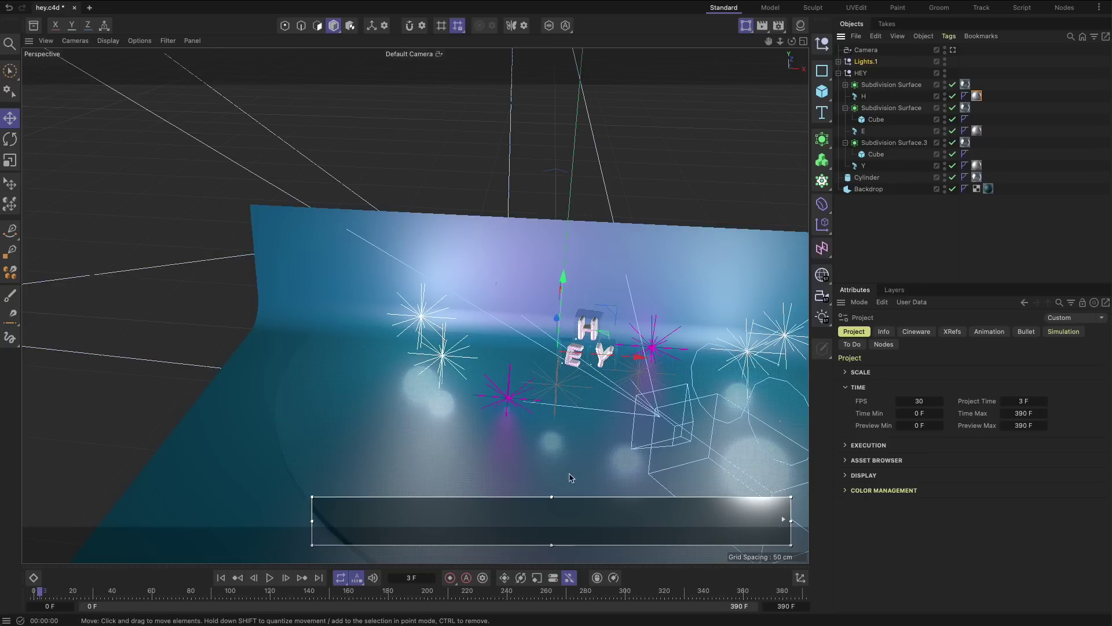
left_click_drag(551, 497, 586, 132)
left_click(953, 51)
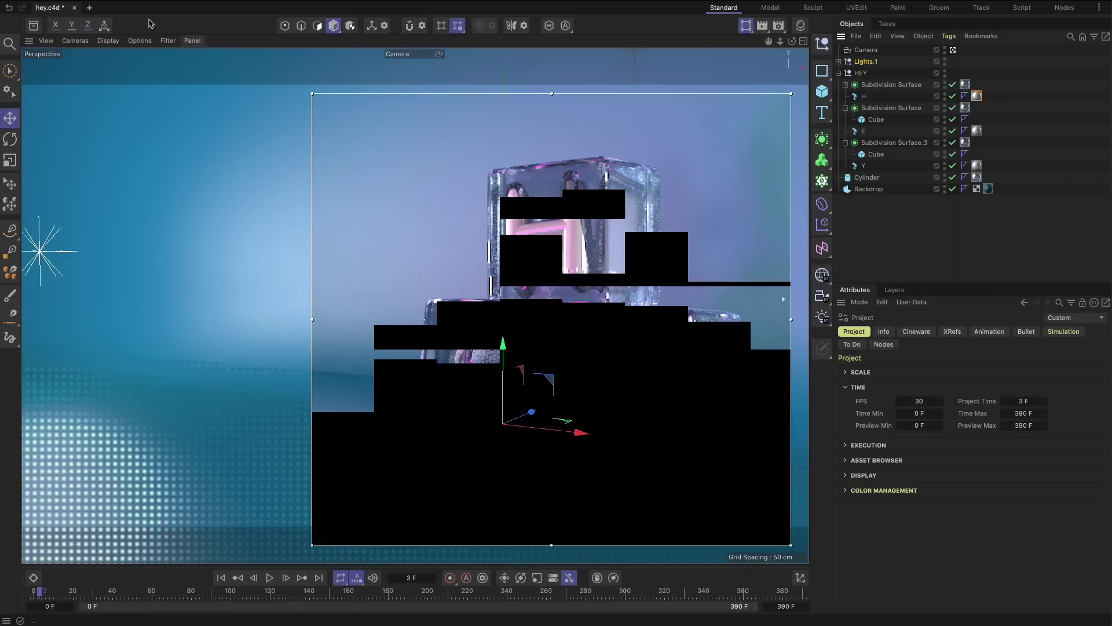
- Create a new project and set its renderer to Standard
left_click(90, 8)
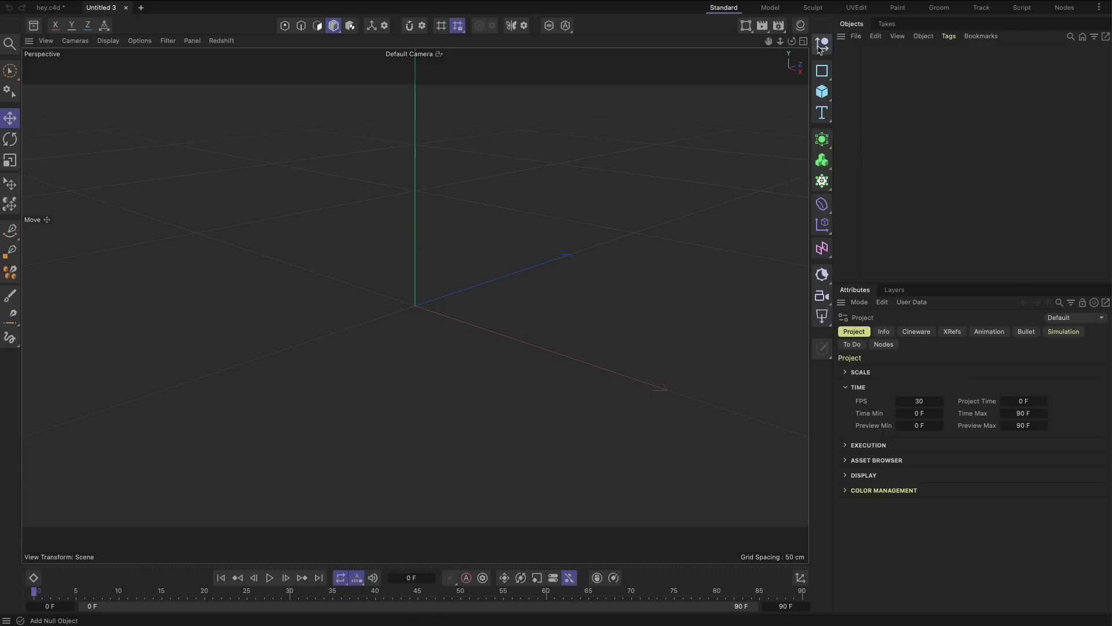
left_click(779, 29)
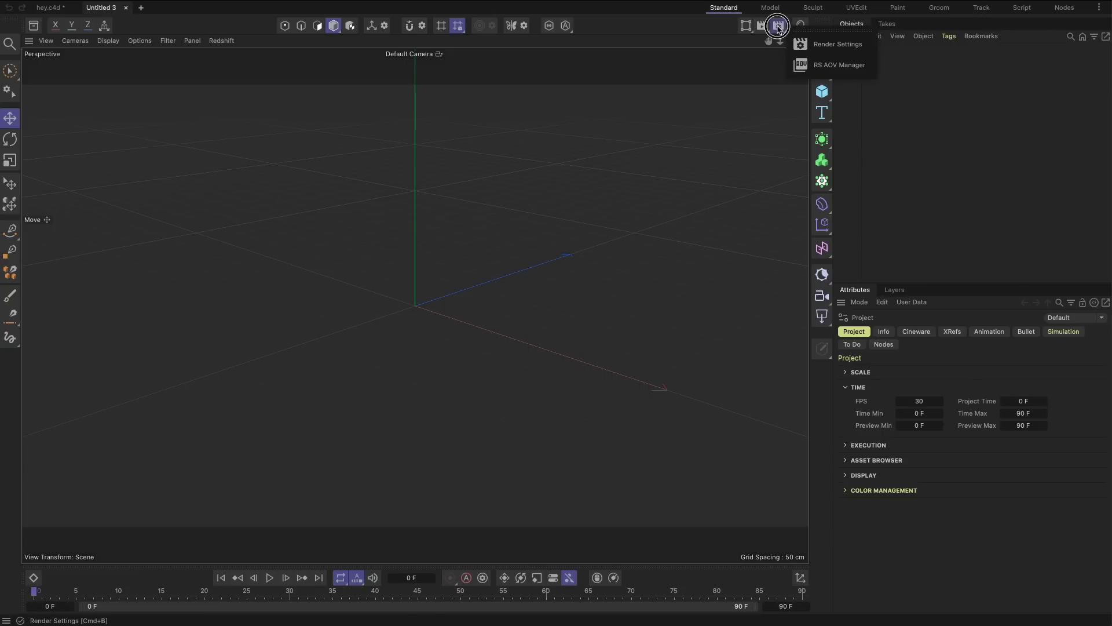
left_click(838, 45)
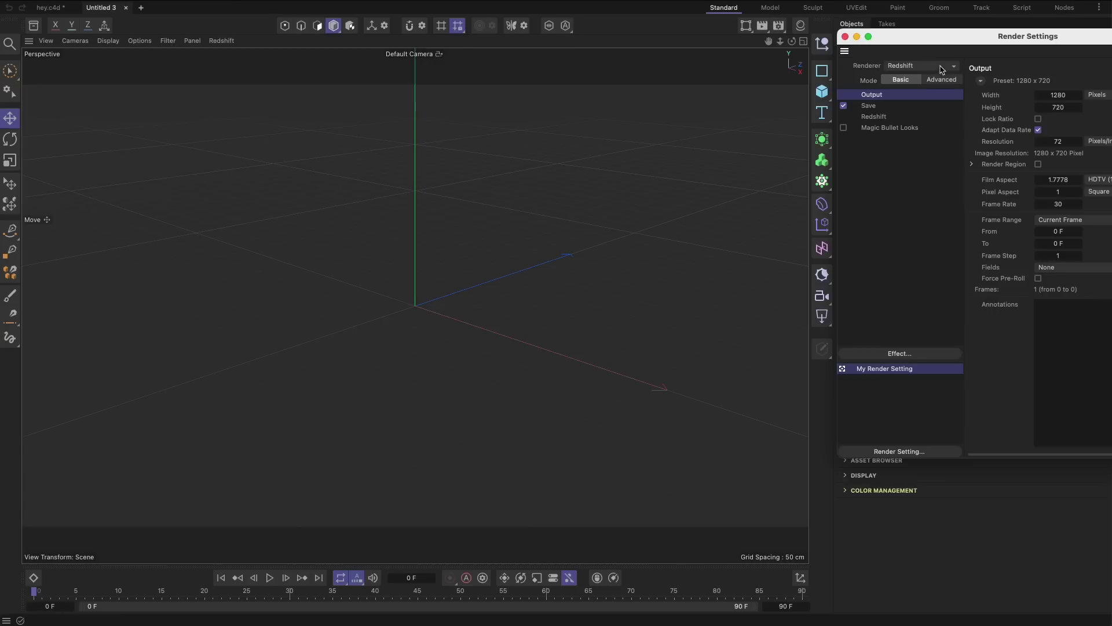
left_click(941, 68)
left_click(920, 92)
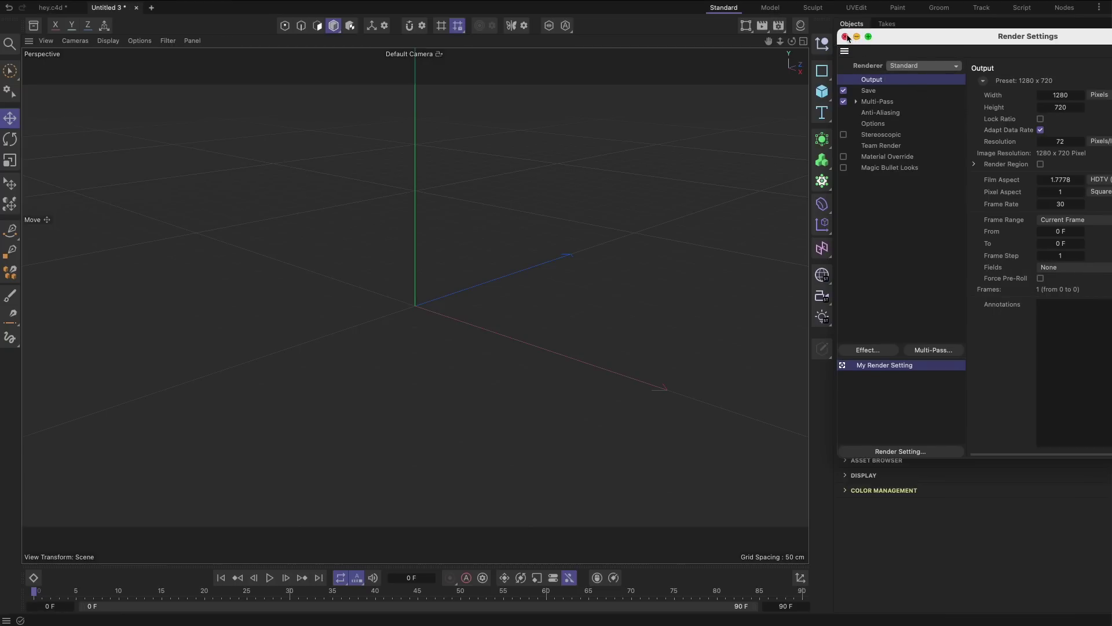
left_click(845, 36)
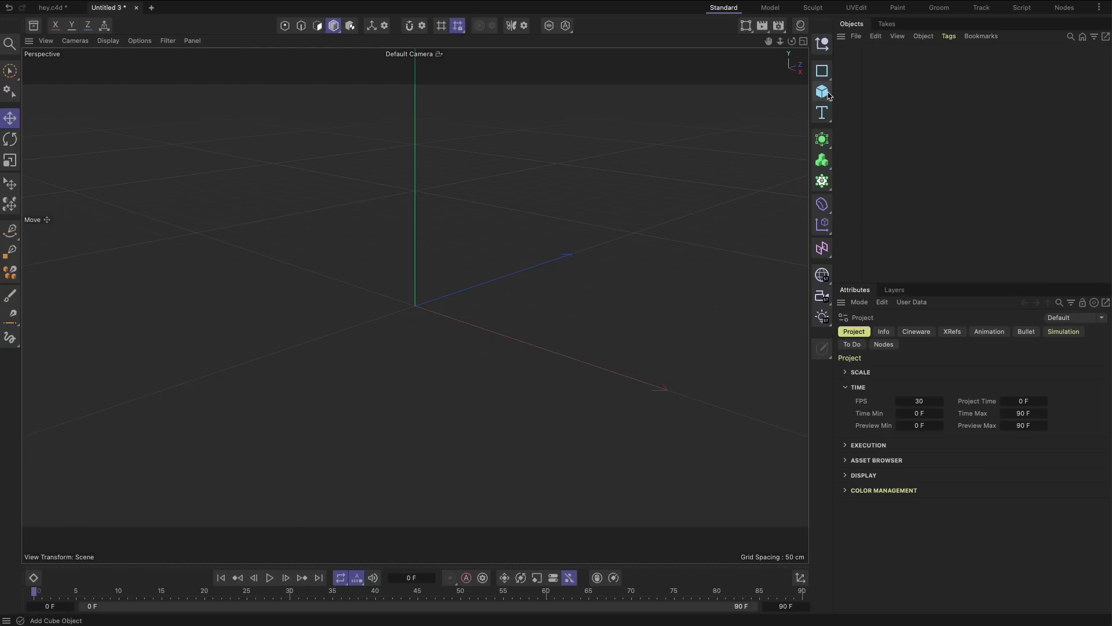
- Add a Backdrop object to the scene and set its width to 370 cm
left_click(822, 91)
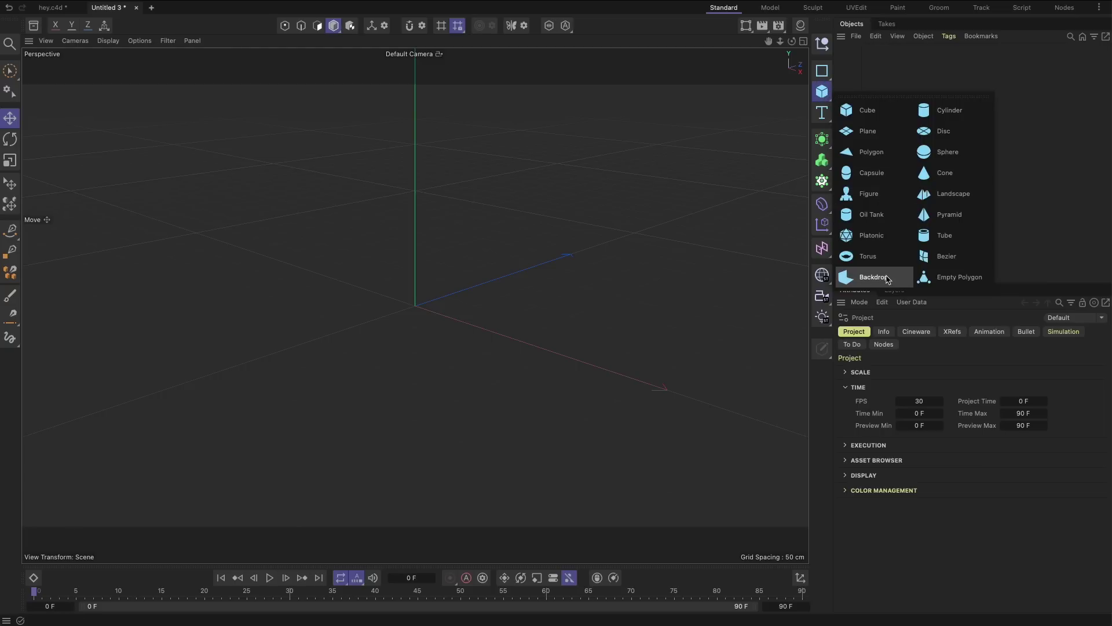
left_click(873, 277)
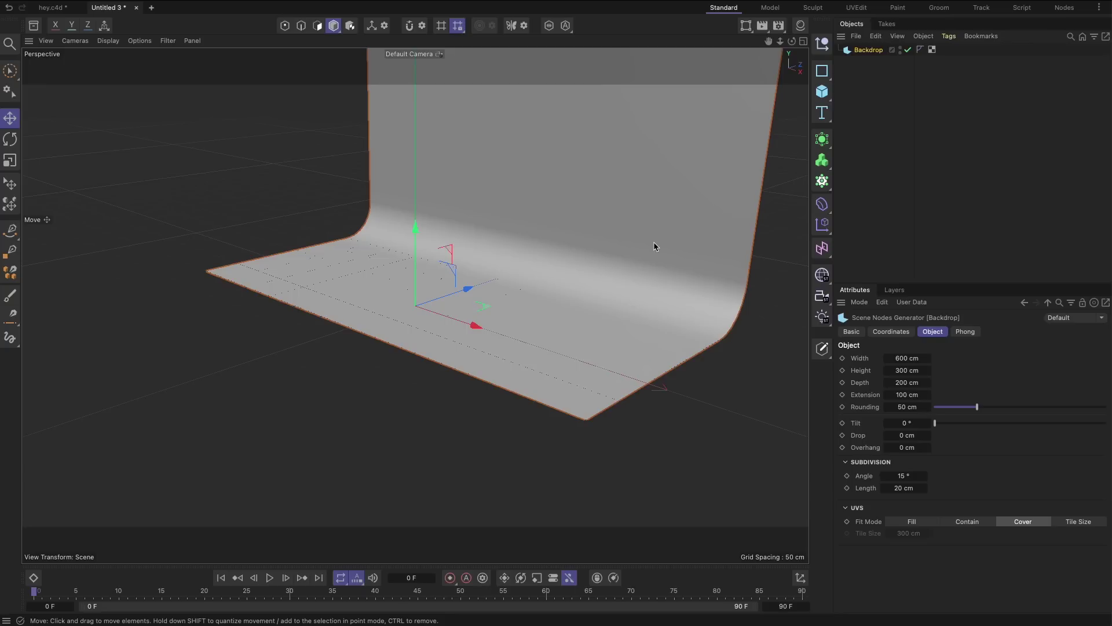
left_click(902, 359)
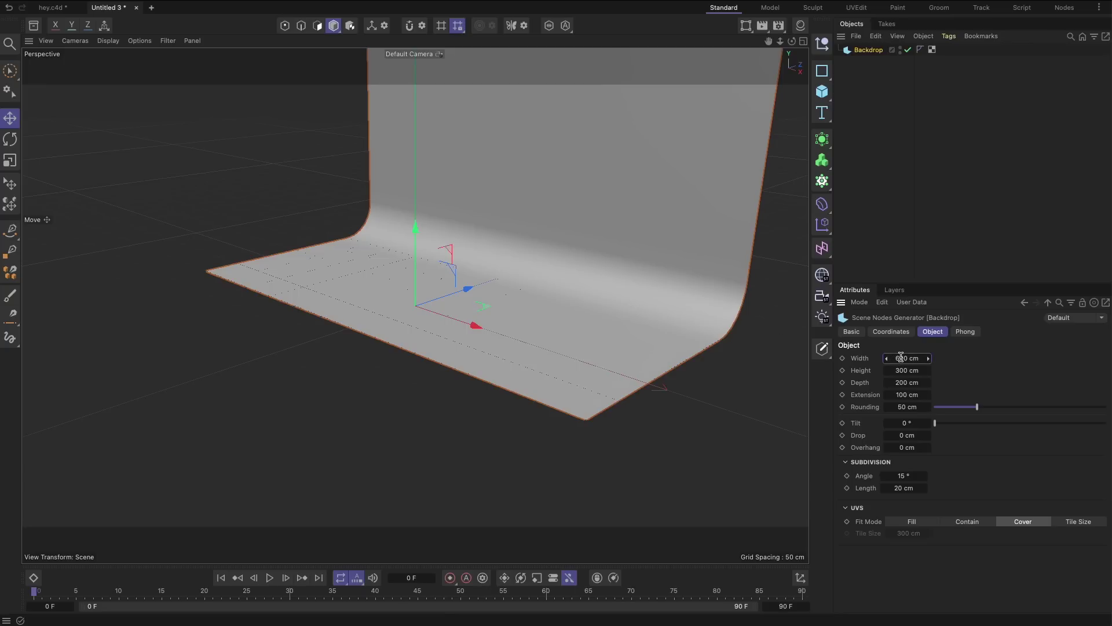
type("370")
double_click(909, 359)
type("37")
- Set the backdrop's height to 60 cm, depth to 11 cm and extension to 170 cm
left_click(907, 371)
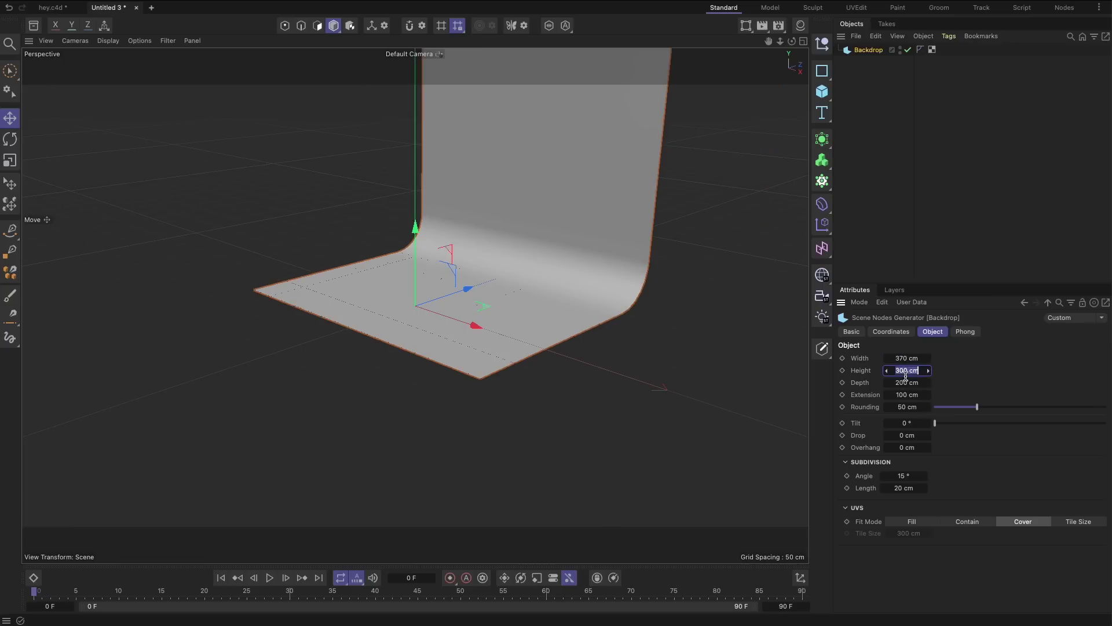
type("60")
left_click(906, 383)
type("11")
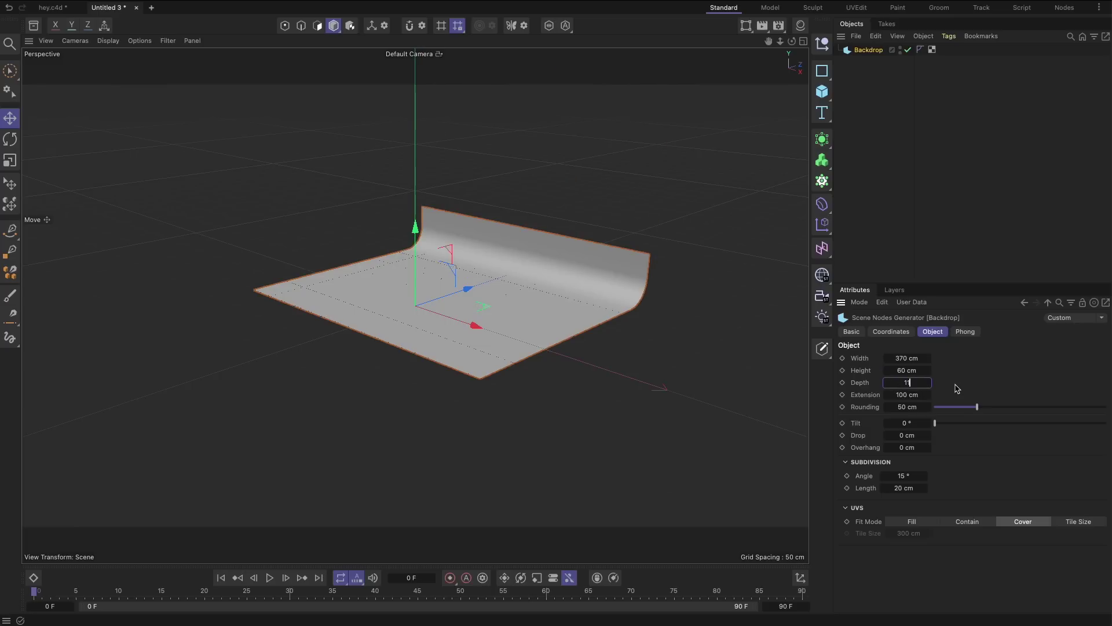
left_click(905, 396)
type("170")
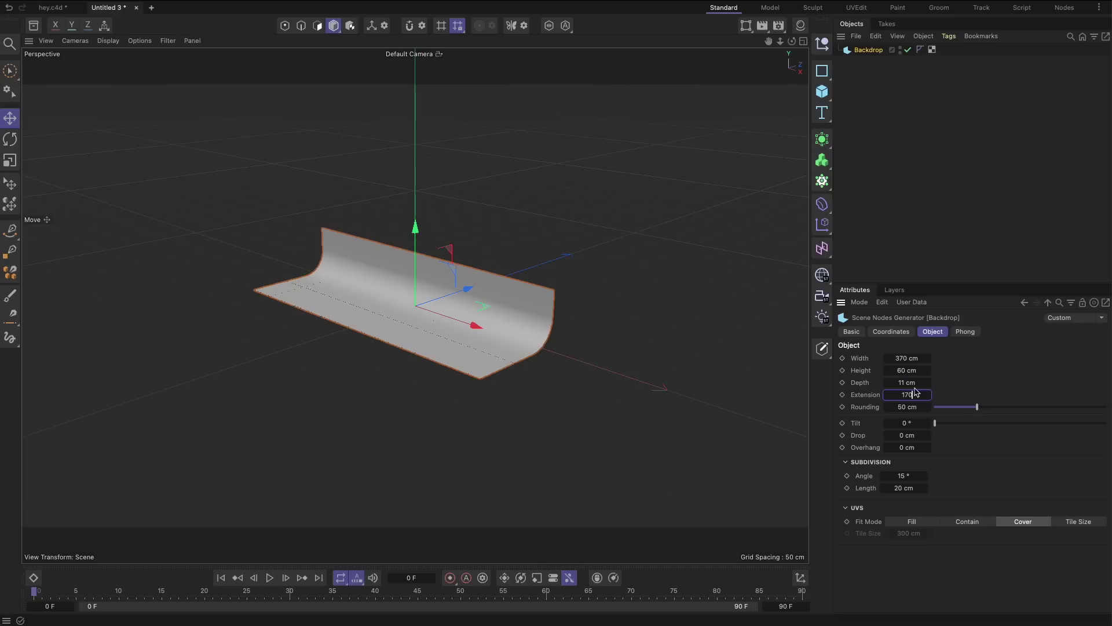
key("Return")
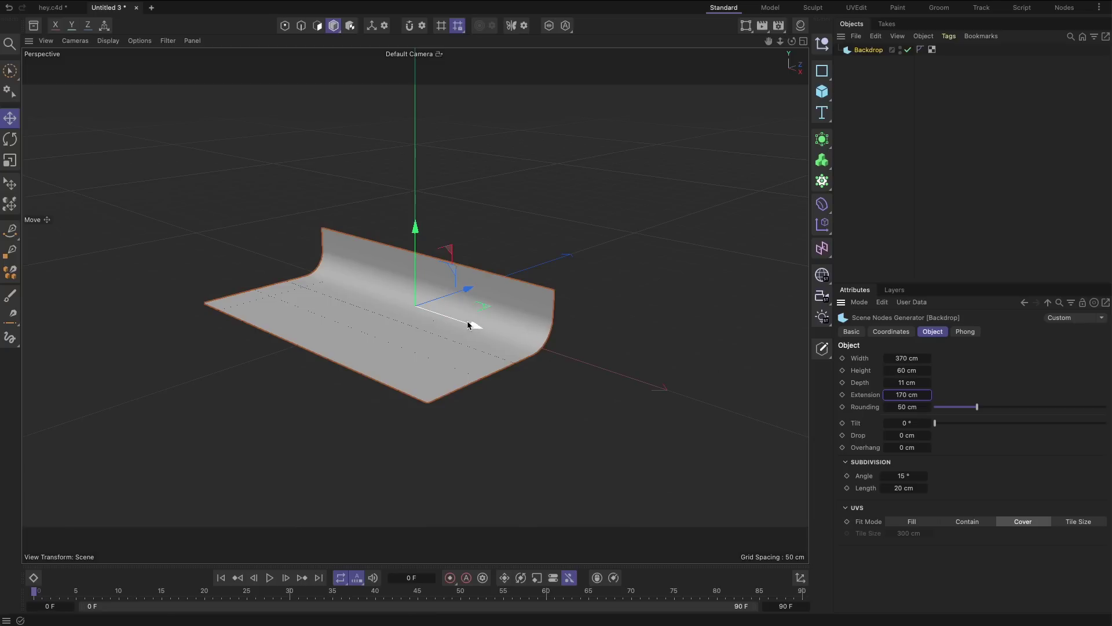
- Reduce the backdrop's rounding to 14 cm
right_click_drag(464, 323, 554, 287, "alt")
left_click_drag(607, 311, 516, 298, "alt")
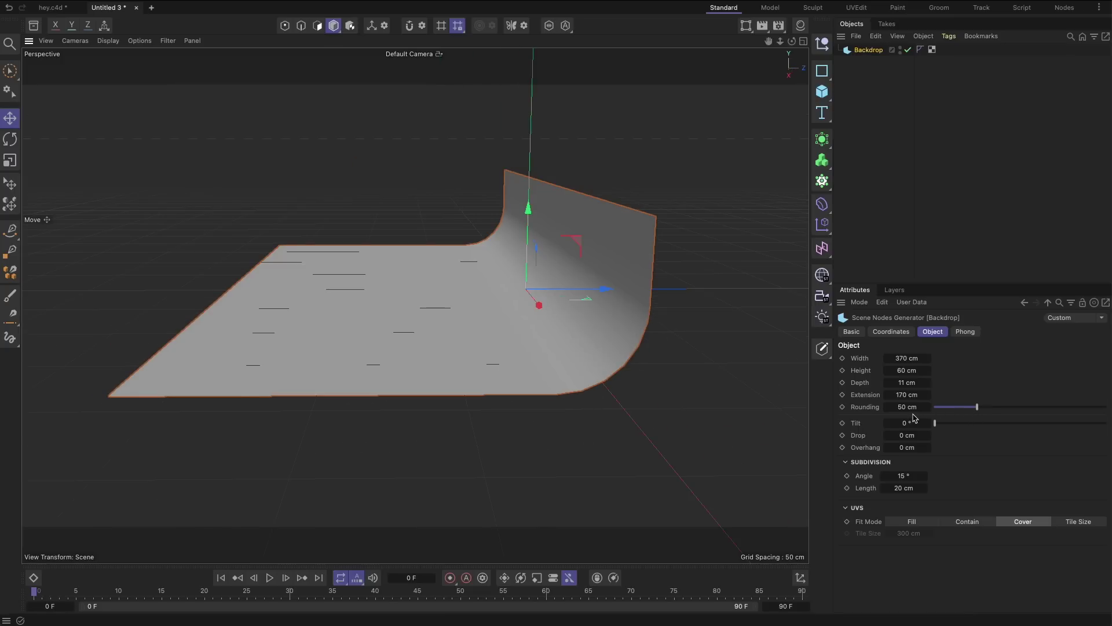
left_click_drag(972, 410, 947, 411)
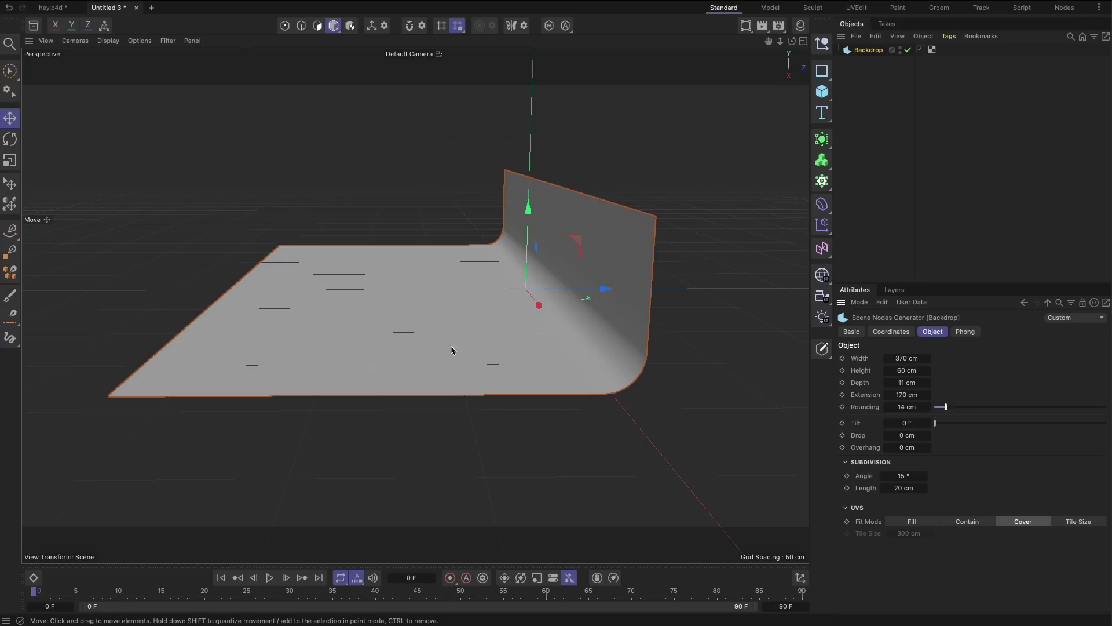
left_click_drag(452, 347, 583, 328, "alt")
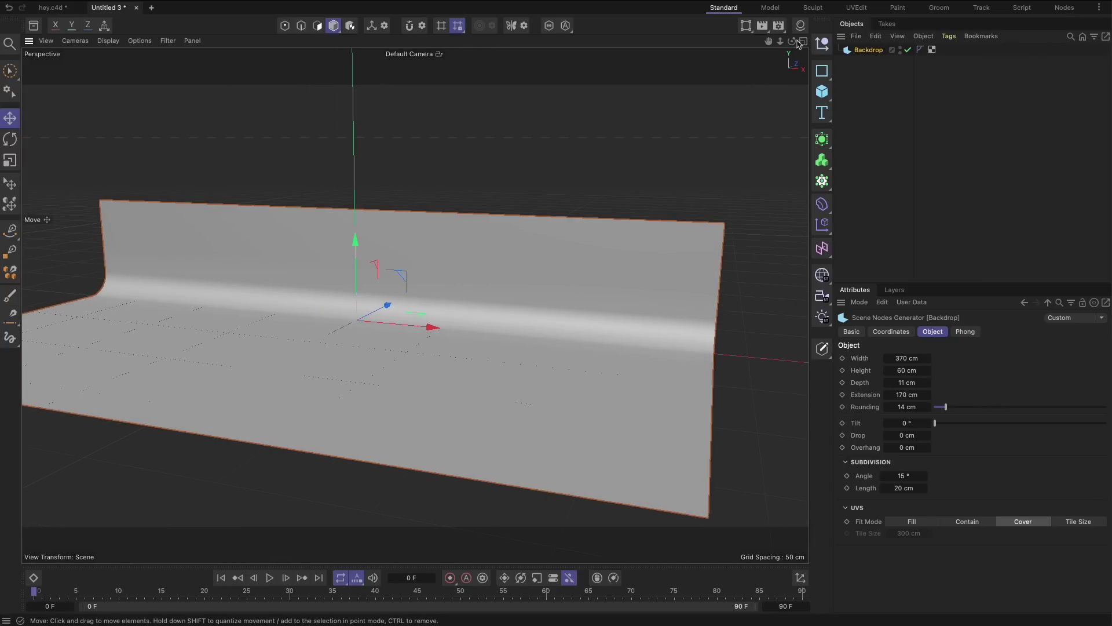
left_click_drag(636, 234, 620, 241, "alt")
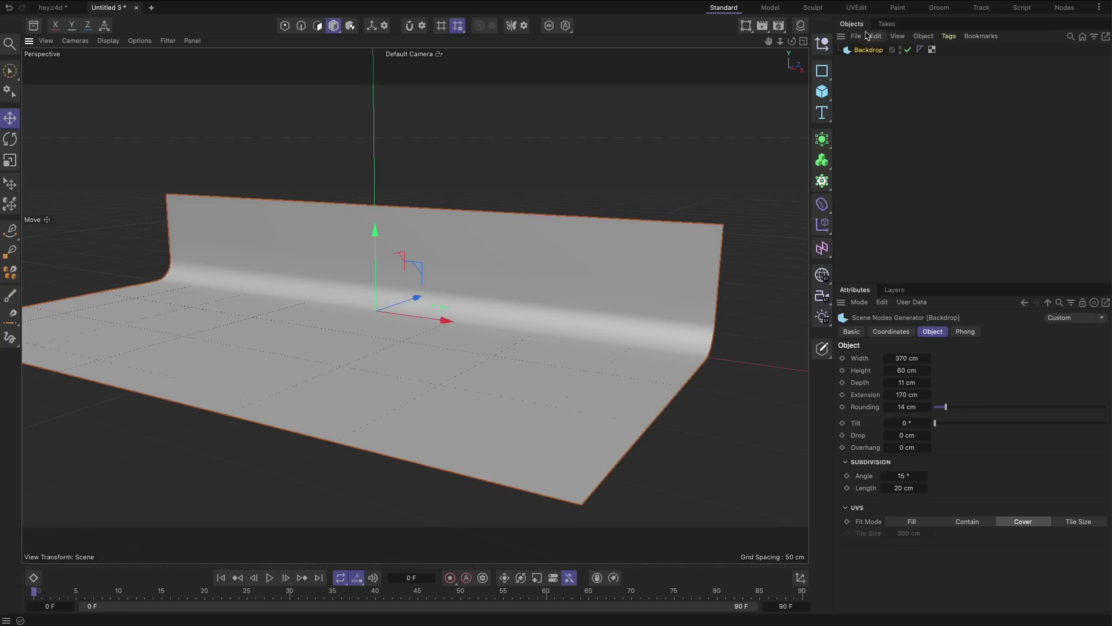
- Copy the ice, Glass, Porcelain and Blue-green matte materials from hey.c4d into the new project
left_click(801, 25)
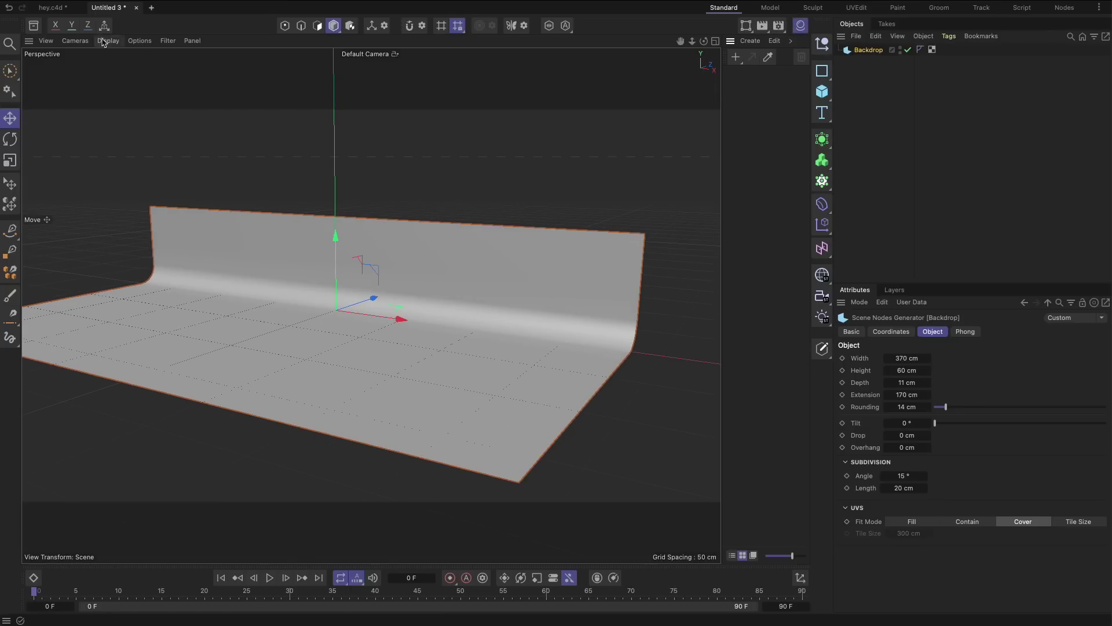
left_click(58, 7)
left_click(774, 131)
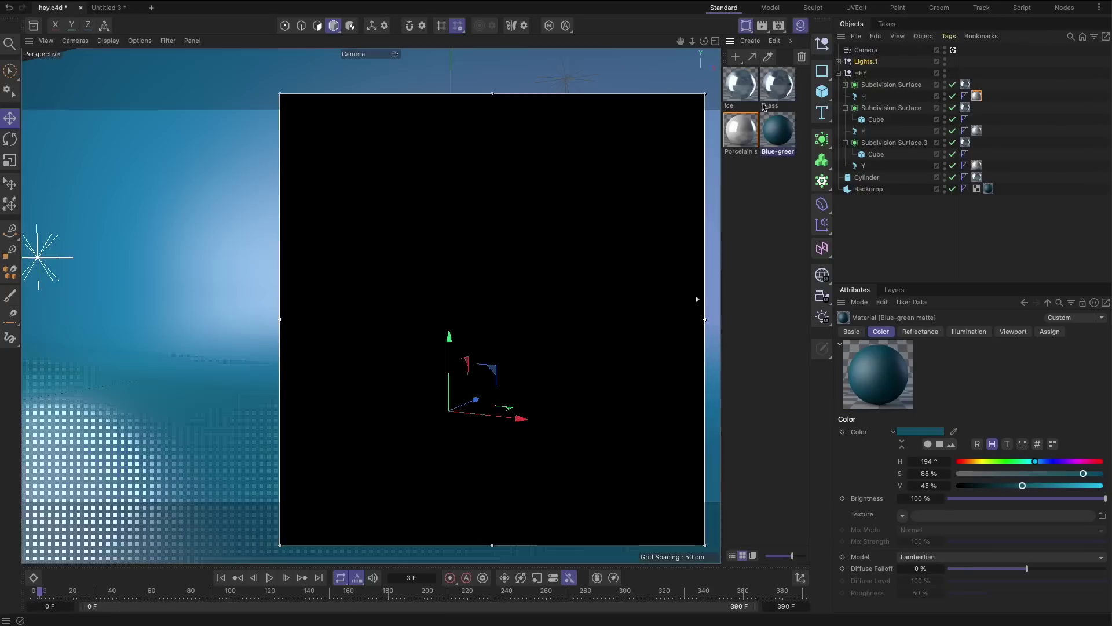
left_click(745, 86, "shift")
left_click(108, 8)
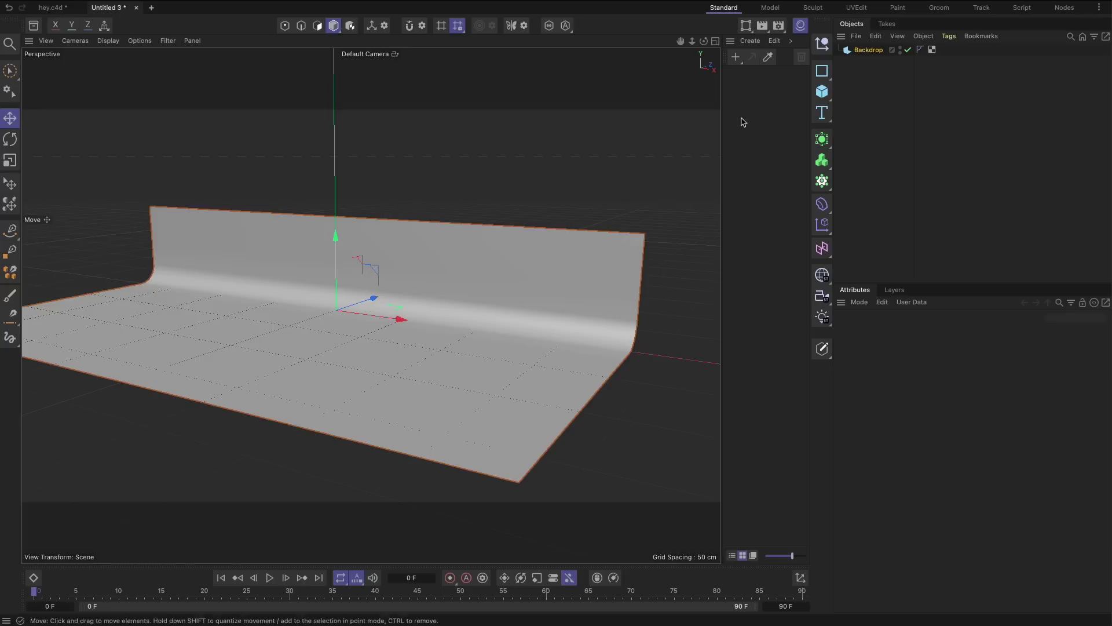
left_click(772, 127)
key("super+v")
- Apply the Blue-green matte material to the backdrop
left_click(779, 211)
left_click(777, 133)
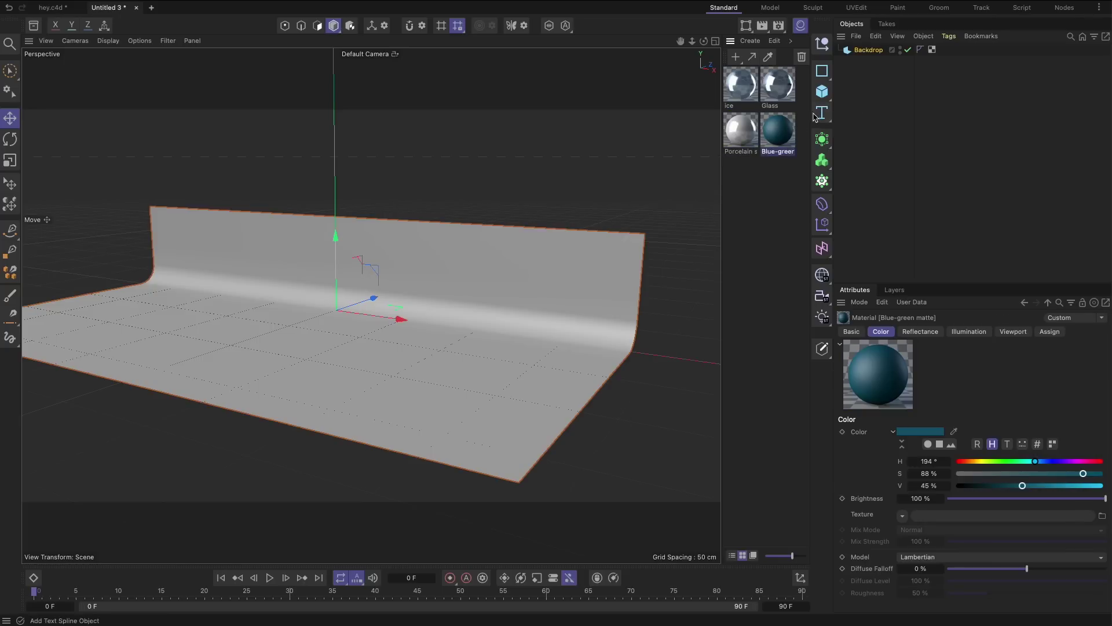
left_click_drag(778, 136, 869, 50)
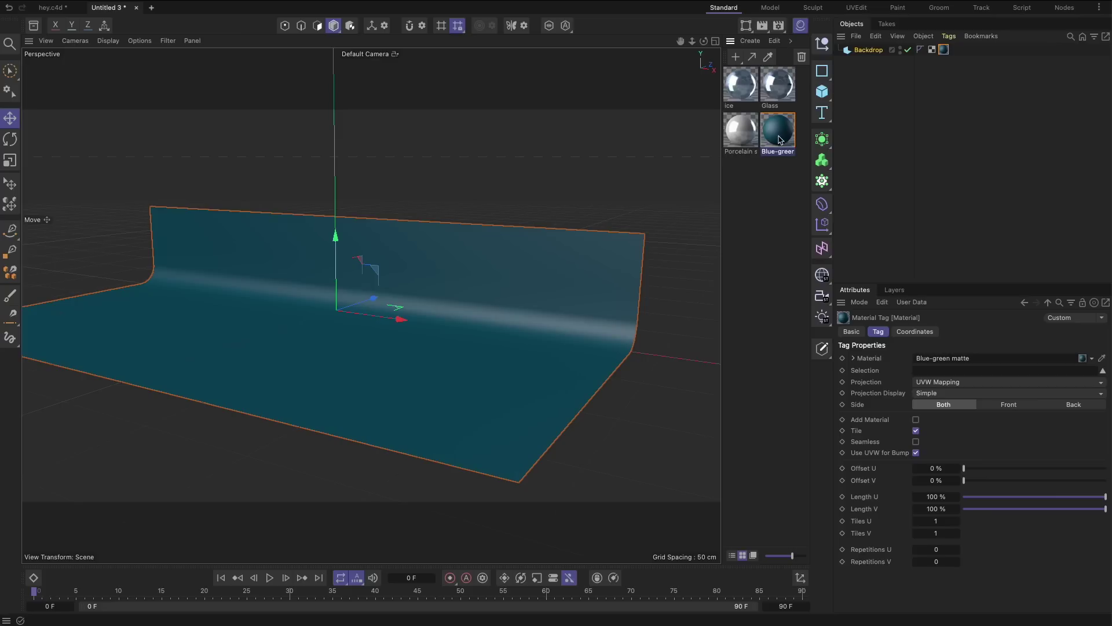
- Add a Cylinder and reshape it into a flat disc about 5.25 cm high with a radius of about 135 cm
scroll(360, 311, "up", 4)
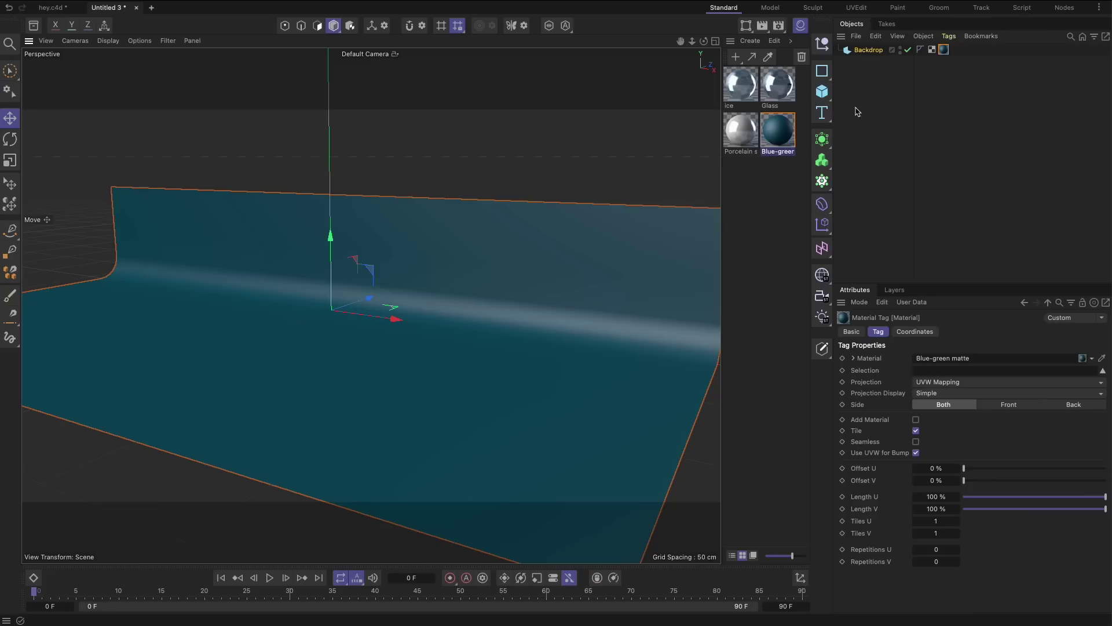
left_click(826, 95)
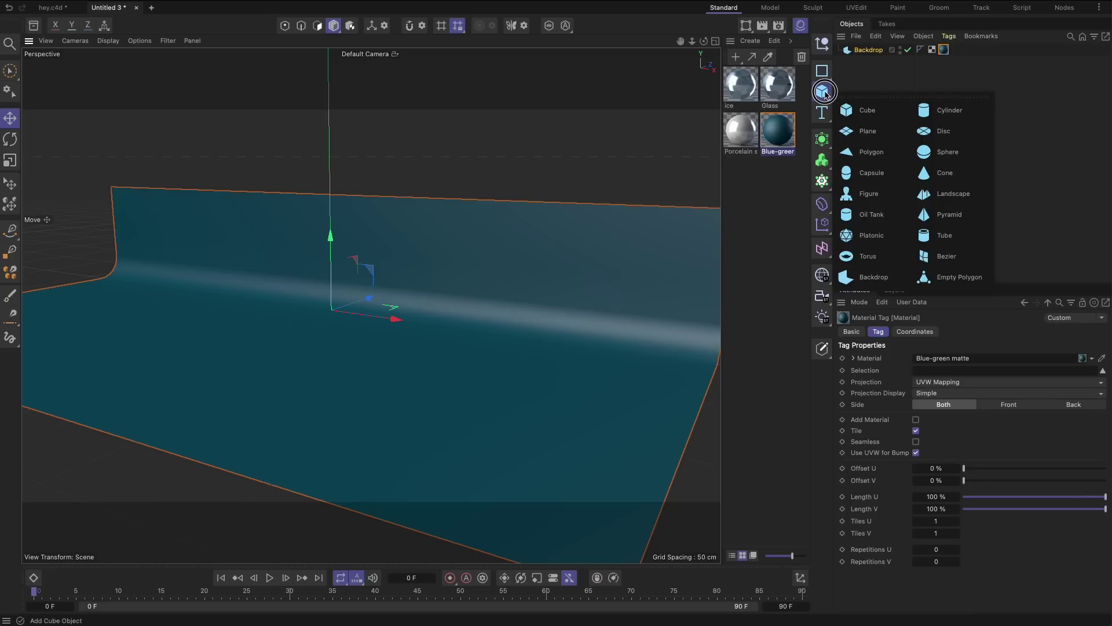
left_click(959, 115)
left_click_drag(369, 170, 438, 248, "alt")
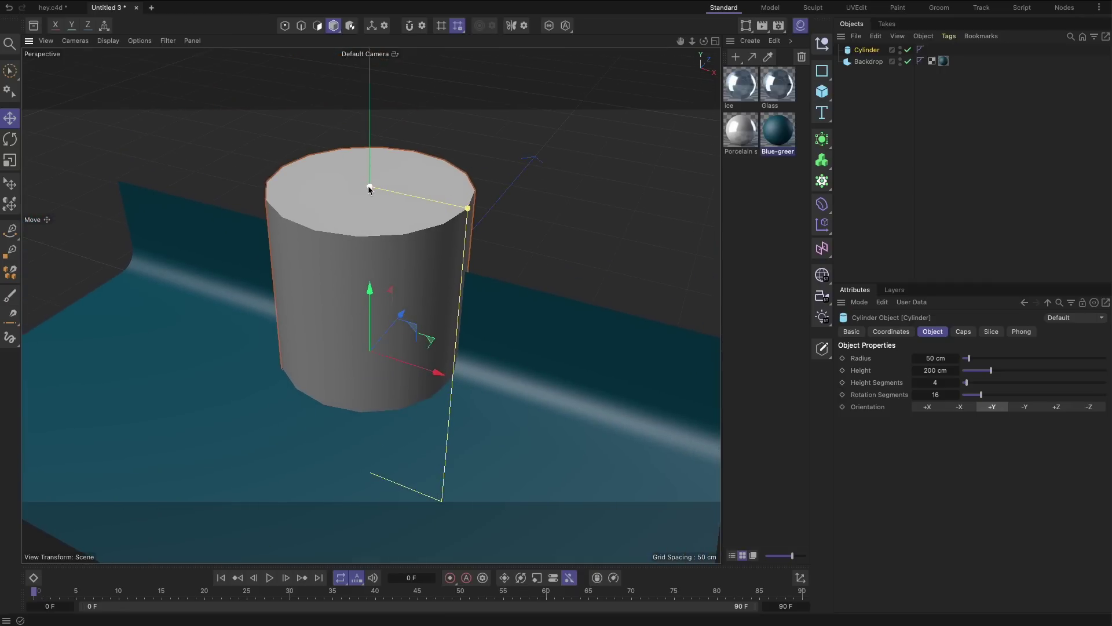
left_click_drag(370, 187, 391, 350)
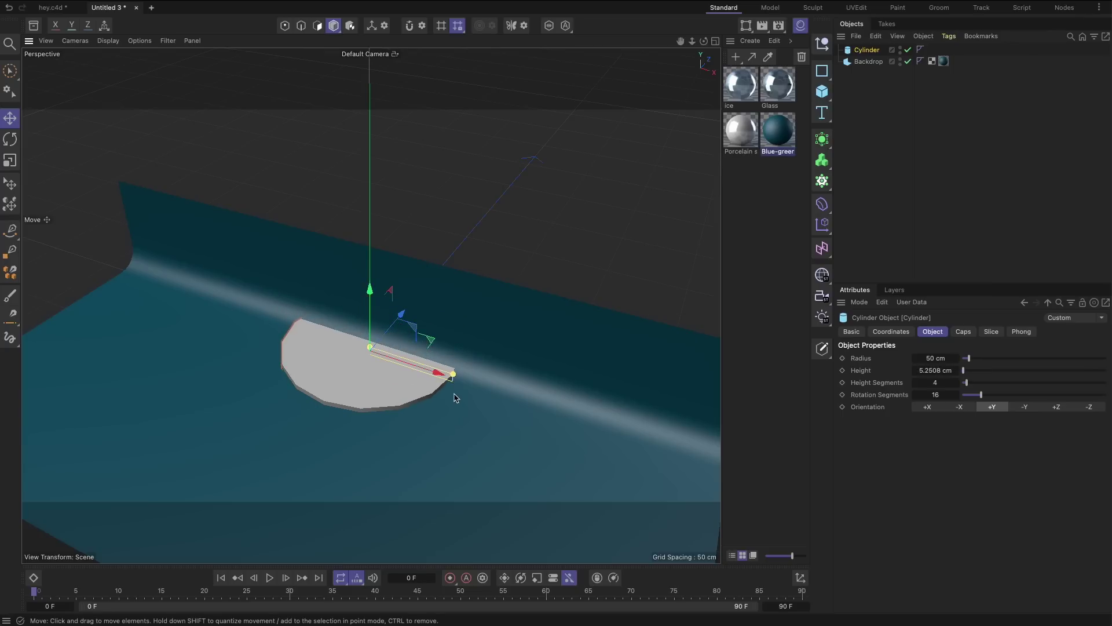
left_click_drag(453, 374, 616, 429)
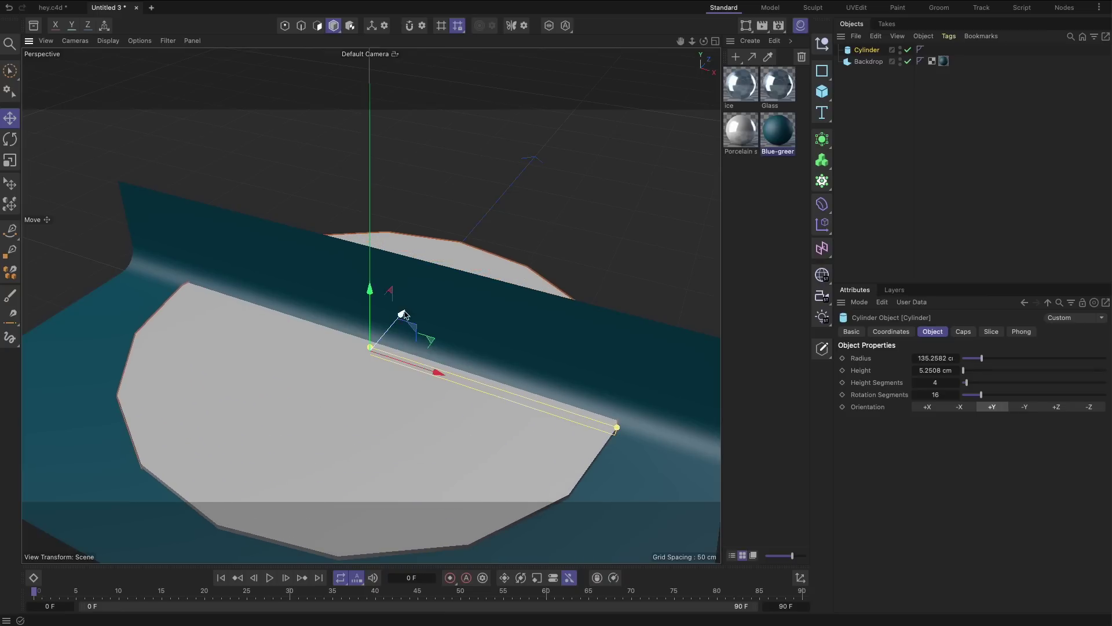
- Thin the cylinder to a height of about 1.6 cm and reposition it on the backdrop's floor
left_click_drag(404, 314, 444, 396, "alt")
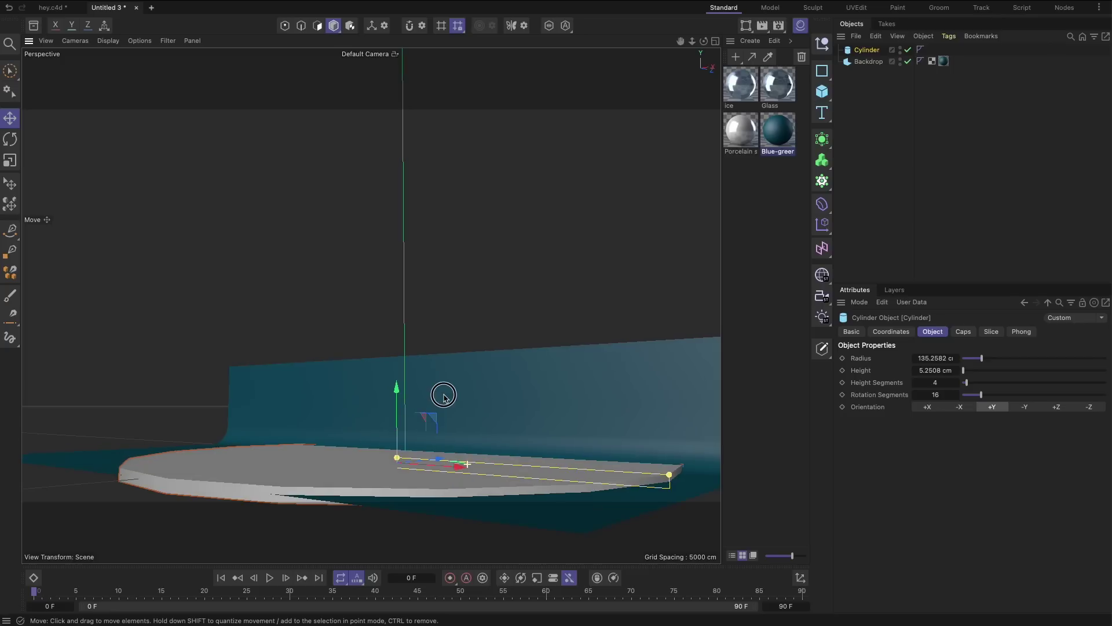
left_click_drag(397, 457, 398, 462)
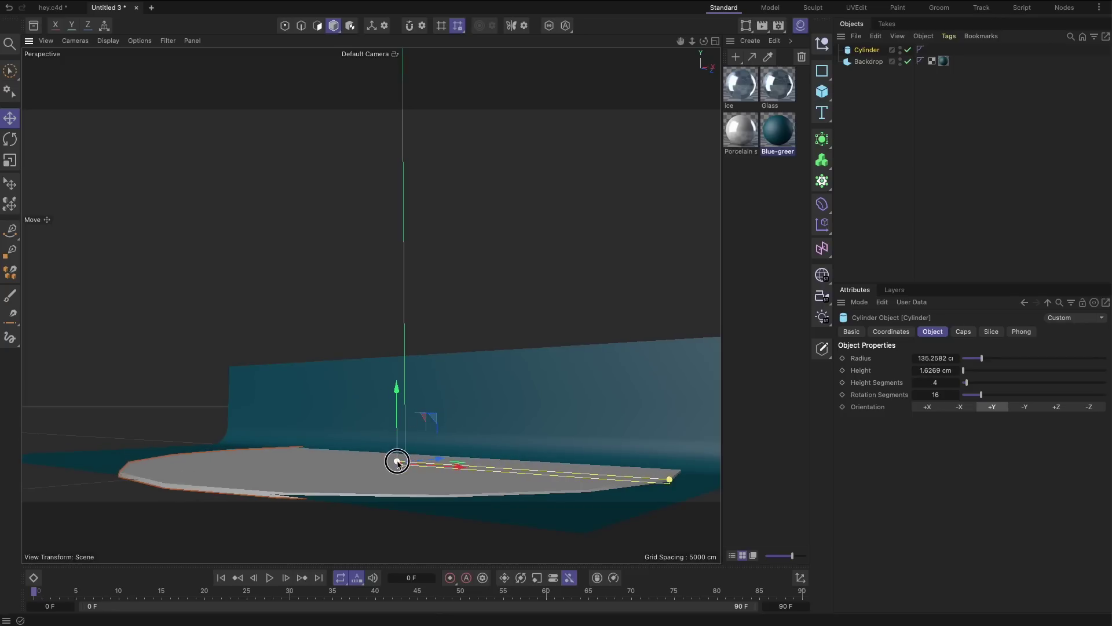
left_click_drag(396, 389, 396, 387)
left_click_drag(321, 431, 347, 464, "alt")
left_click_drag(410, 416, 433, 429, "alt")
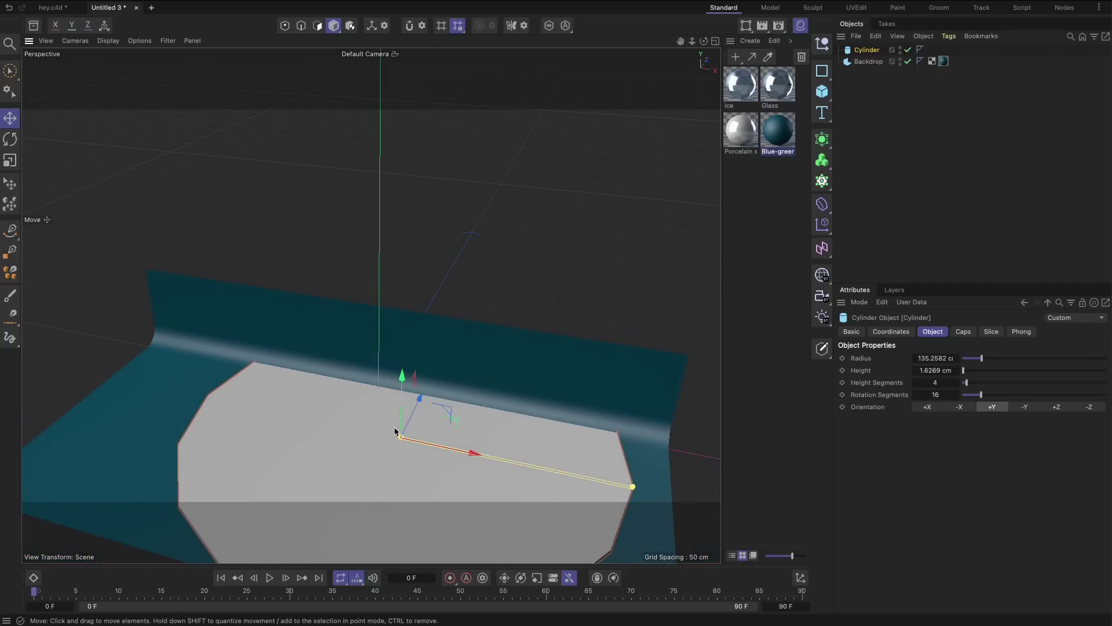
right_click_drag(402, 444, 429, 429, "alt")
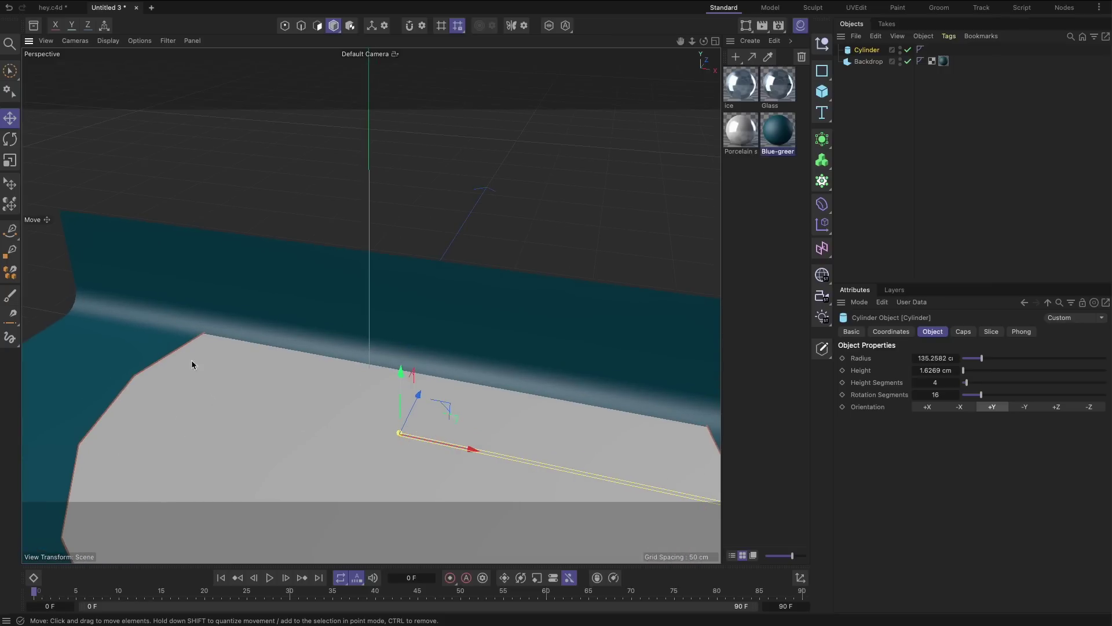
left_click_drag(443, 430, 419, 455, "alt")
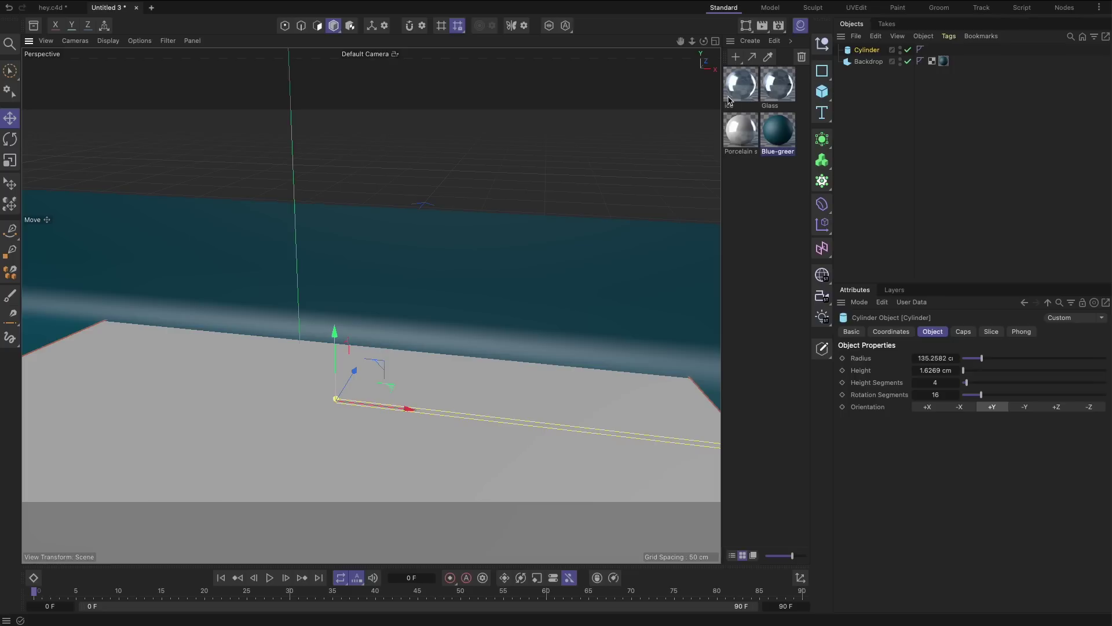
- Apply the ice material to the cylinder
left_click_drag(744, 91, 869, 50)
left_click_drag(464, 424, 430, 433, "alt")
middle_click_drag(430, 433, 450, 392, "alt")
left_click_drag(450, 393, 447, 396, "alt")
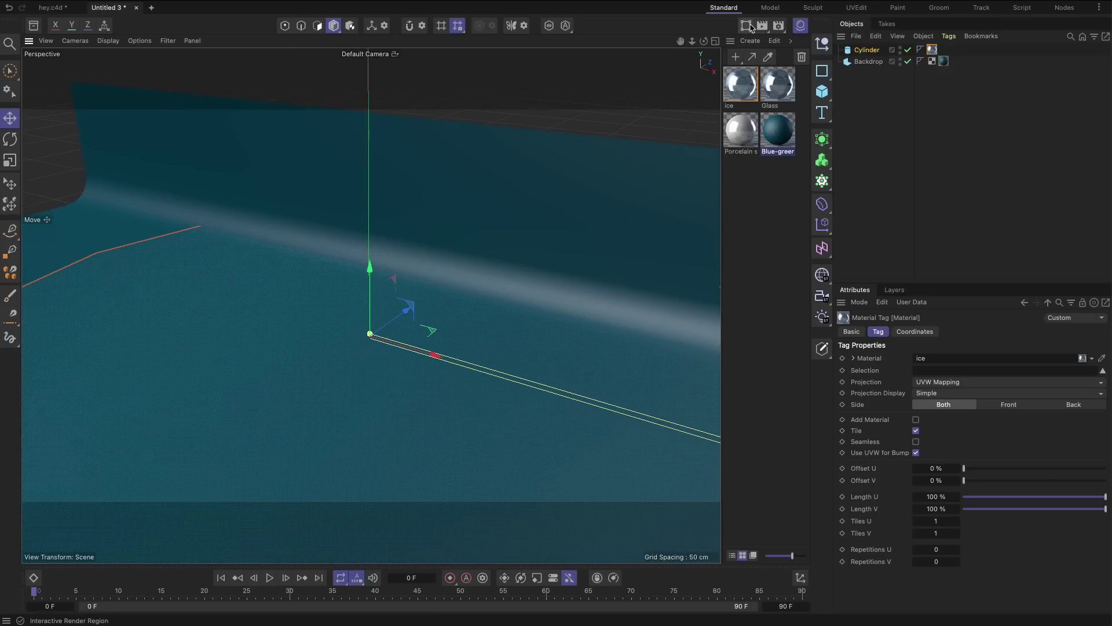
- Start an Interactive Render Region and resize it to cover the icy disc's central area
left_click(749, 27)
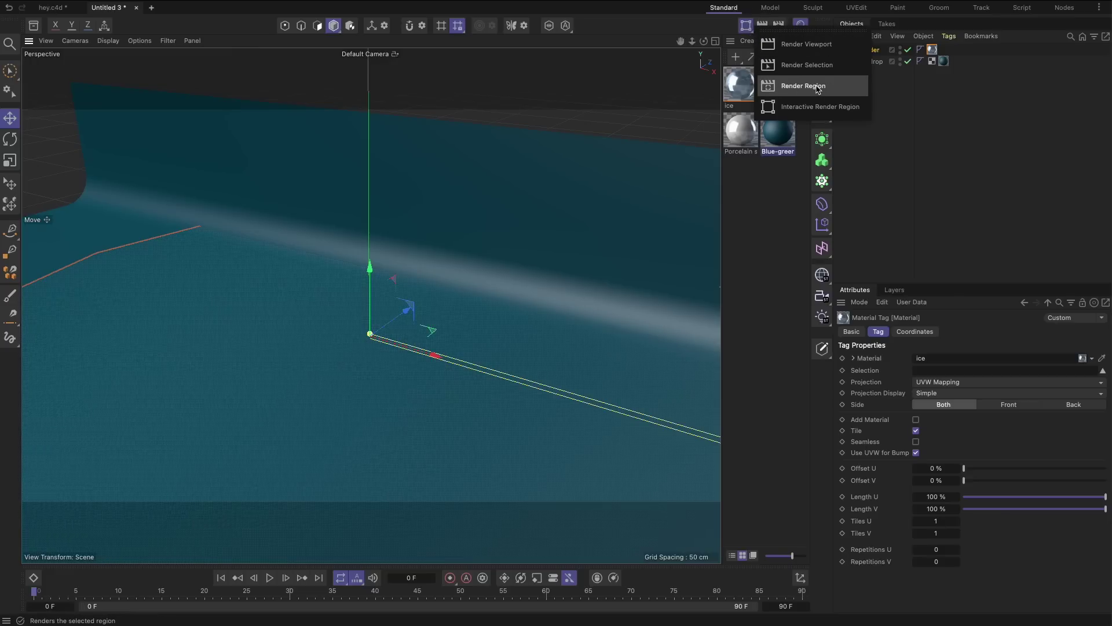
left_click(819, 106)
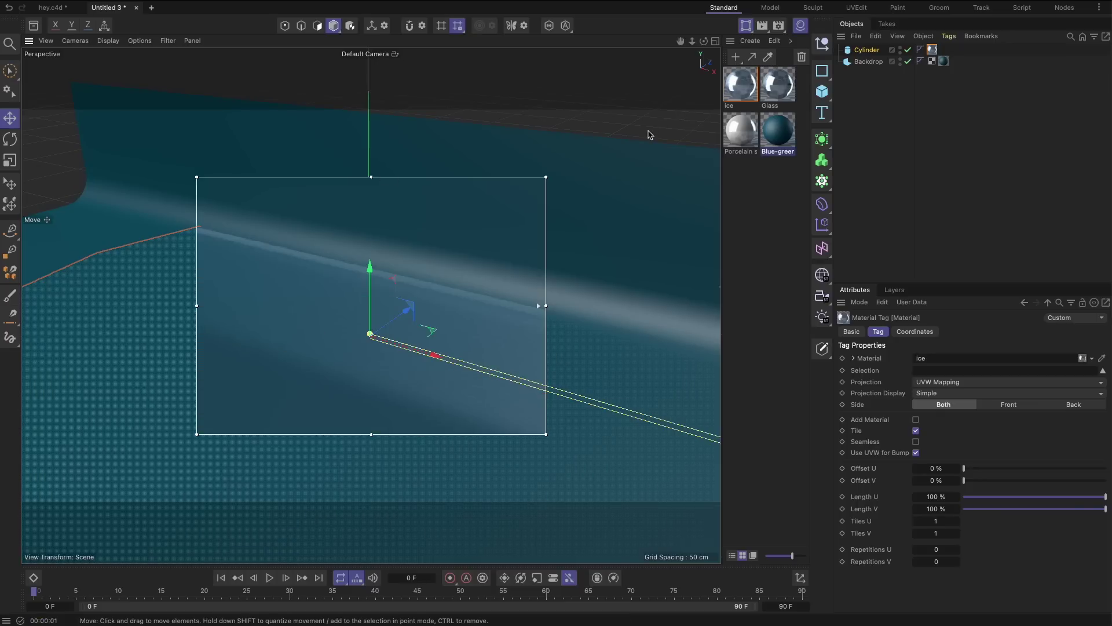
left_click_drag(545, 177, 676, 236)
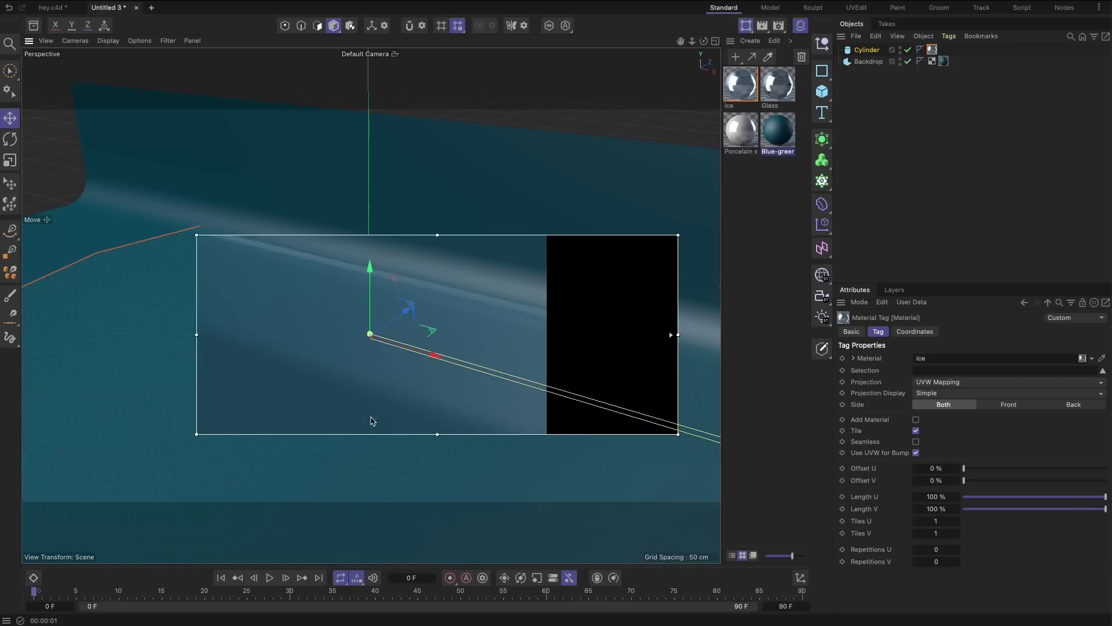
left_click_drag(196, 435, 138, 475)
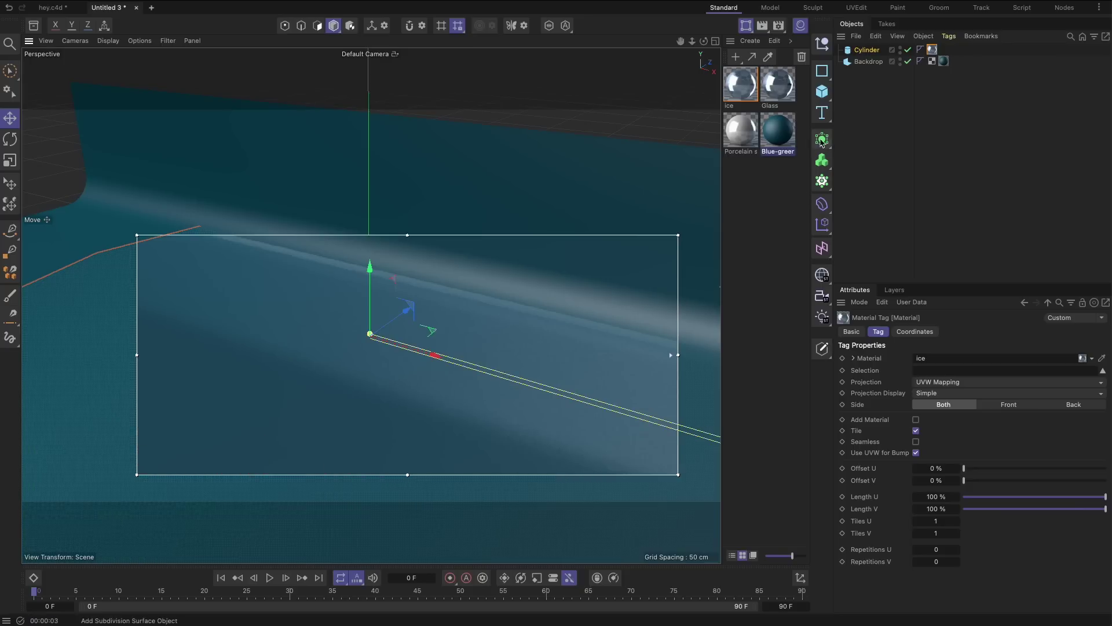
- Add a cube, reduce it to about 25 × 54 × 40 cm and place it on the icy disc
left_click_drag(825, 95, 858, 109)
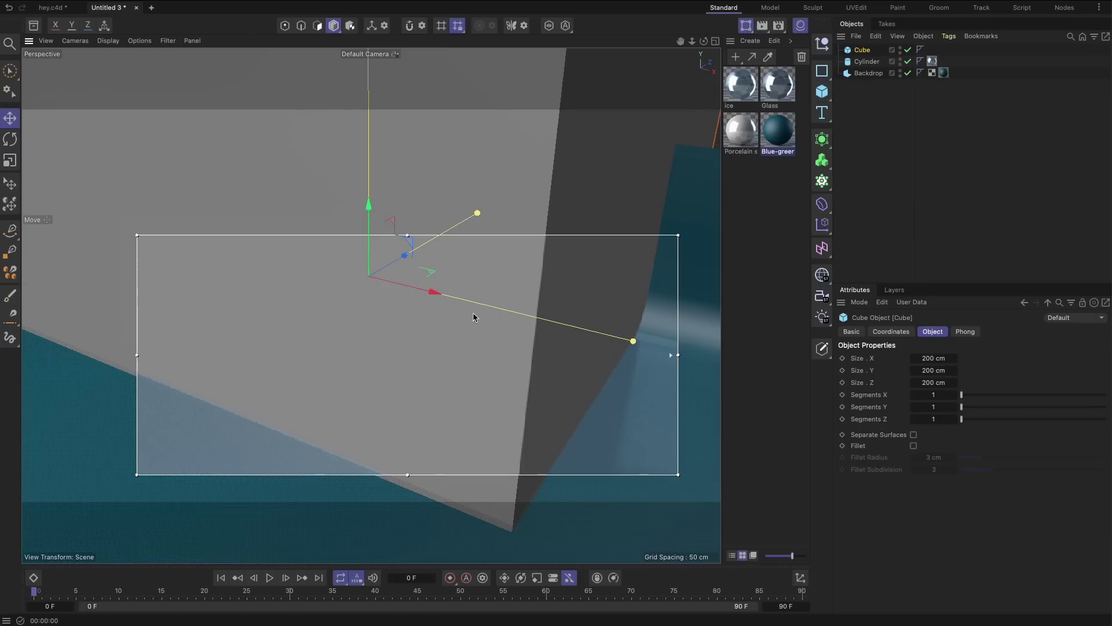
left_click_drag(631, 343, 460, 298)
left_click_drag(475, 213, 420, 246)
right_click_drag(423, 153, 415, 177, "alt")
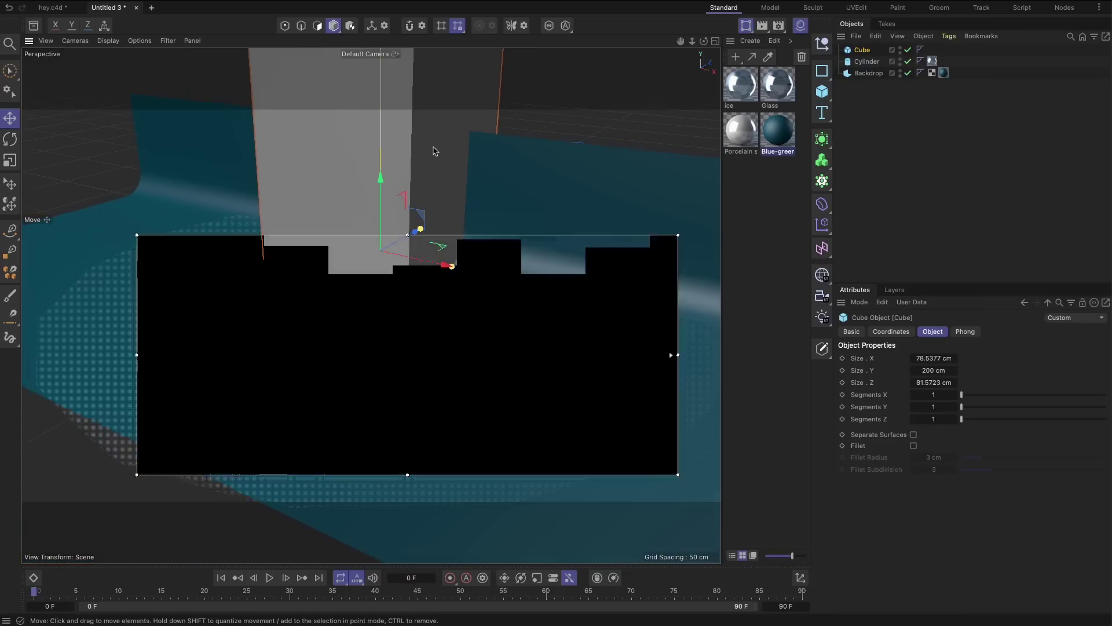
middle_click_drag(435, 149, 408, 274, "alt")
left_click_drag(357, 157, 479, 402)
left_click_drag(449, 350, 400, 394)
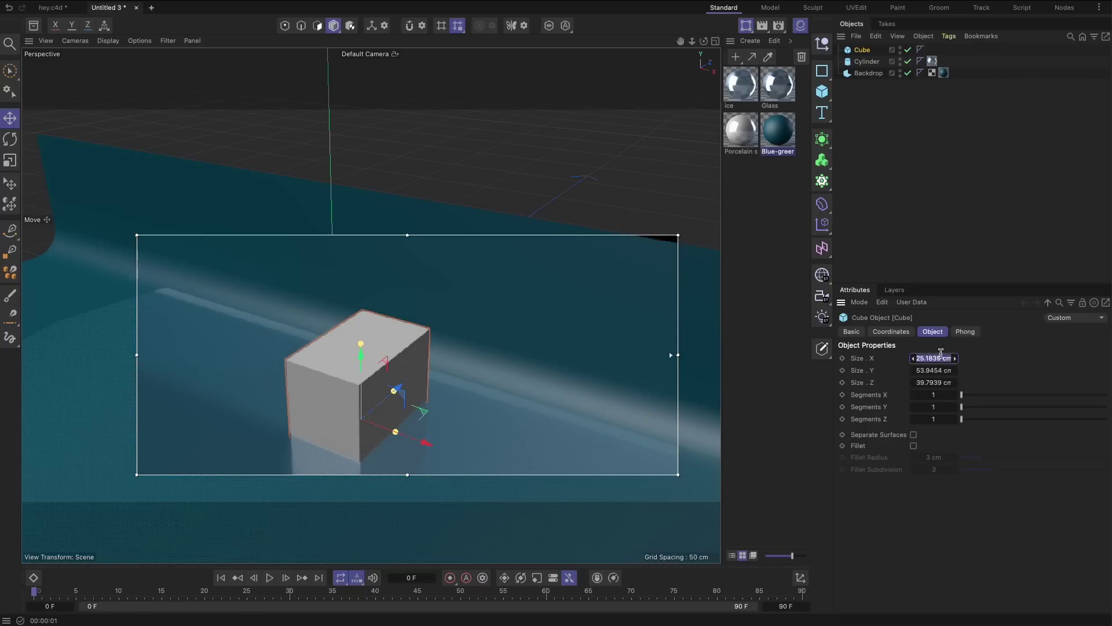
- Set the cube's size to 10 cm on the X, Y and Z axes
left_click(940, 371)
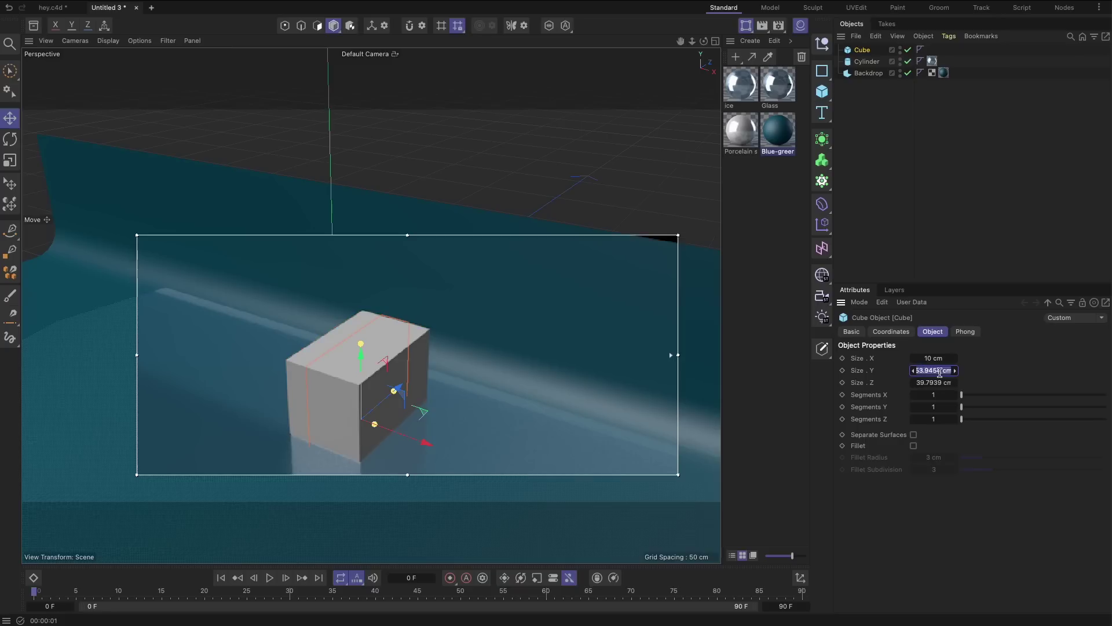
type("10")
key("Return")
left_click(930, 383)
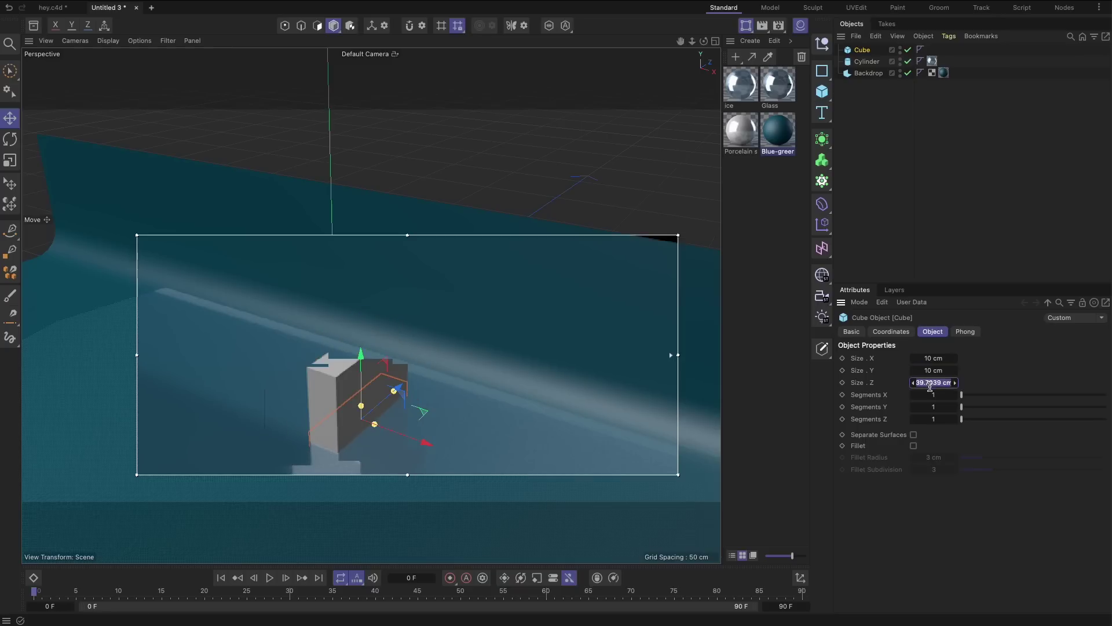
key("Return")
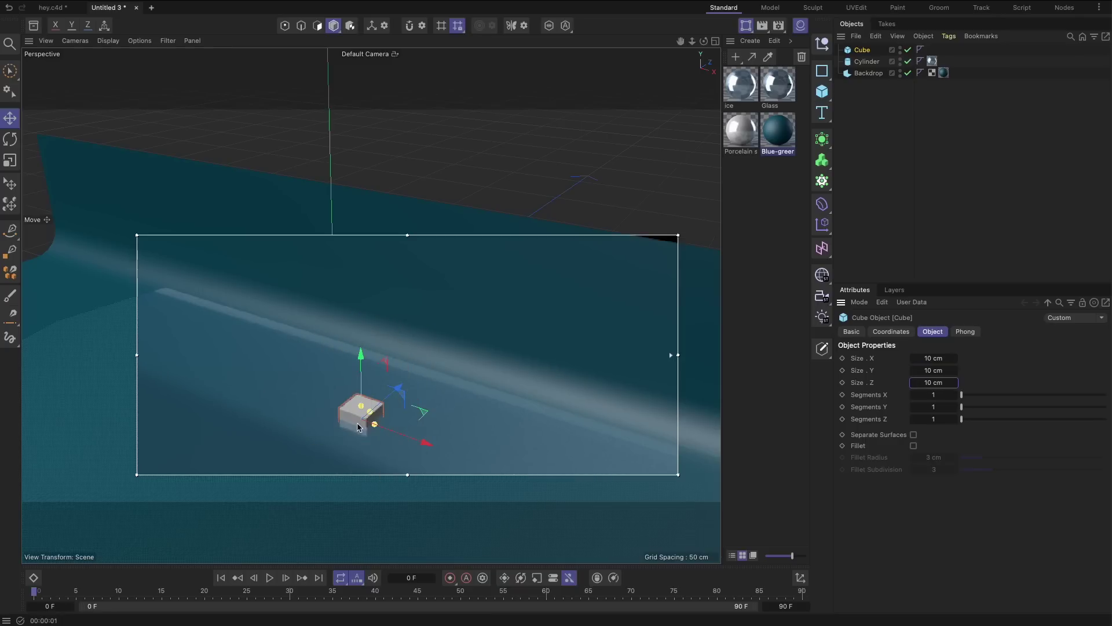
- Raise the cube so its full height stands above the icy disc
mouse_move(359, 427)
left_mouse_down("alt")
mouse_move(384, 403)
mouse_move(355, 431)
left_mouse_up("alt")
right_click_drag(354, 430, 402, 403, "alt")
scroll(402, 404, "up", 2)
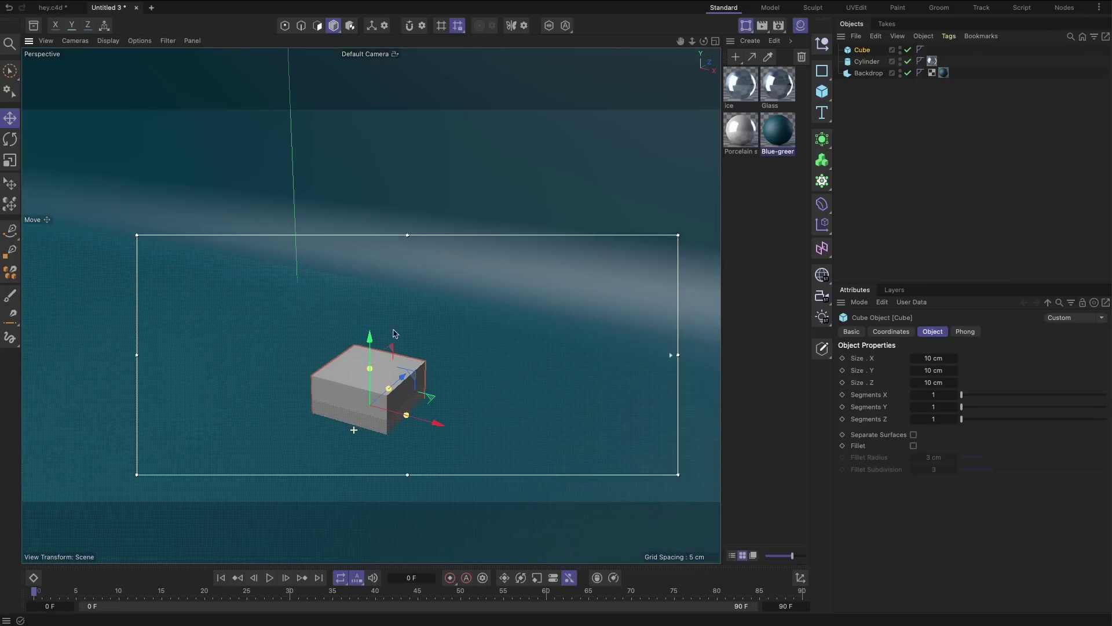
left_click_drag(372, 336, 363, 283)
middle_click_drag(384, 396, 358, 367, "alt")
left_click_drag(364, 392, 350, 363, "alt")
right_click_drag(364, 389, 383, 386, "alt")
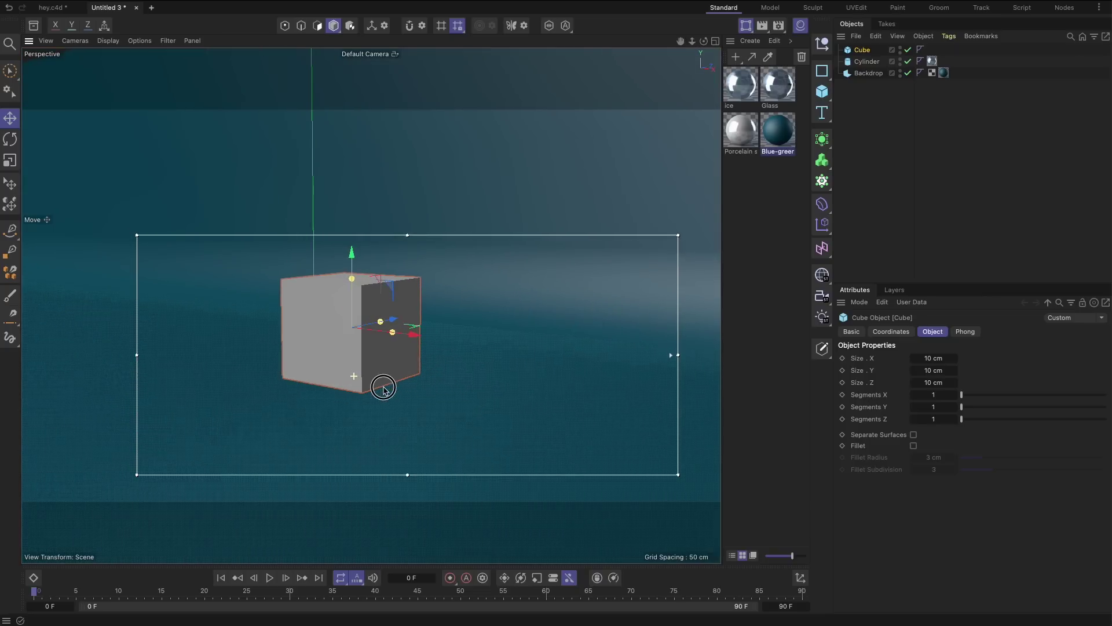
middle_click_drag(374, 387, 431, 433, "alt")
key("ctrl+r")
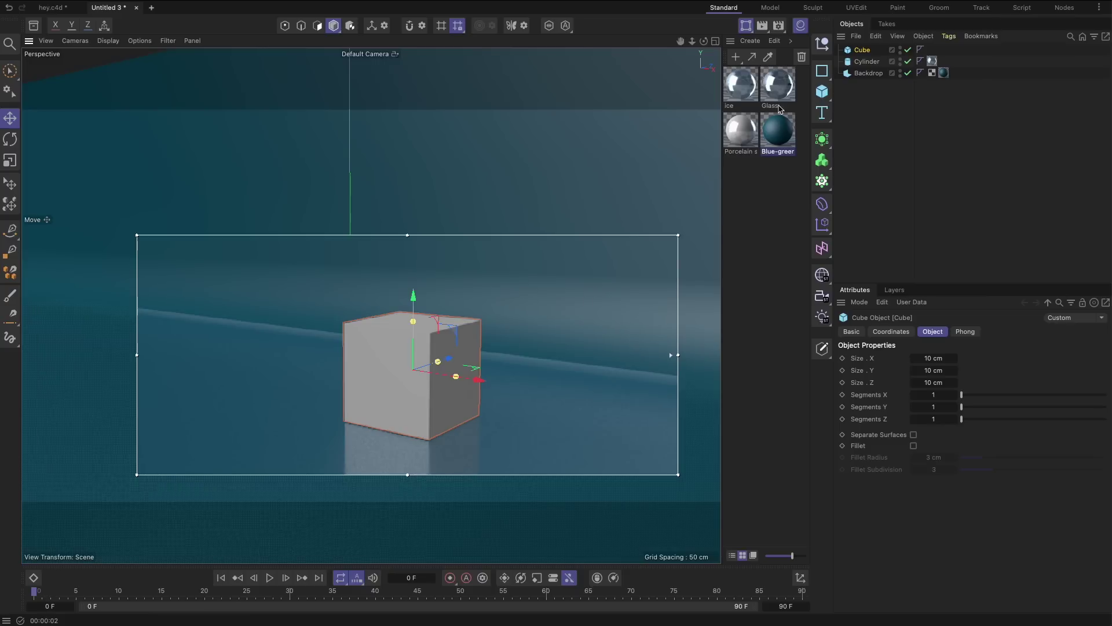
- Apply the Glass material to the cube
left_click_drag(774, 94, 863, 51)
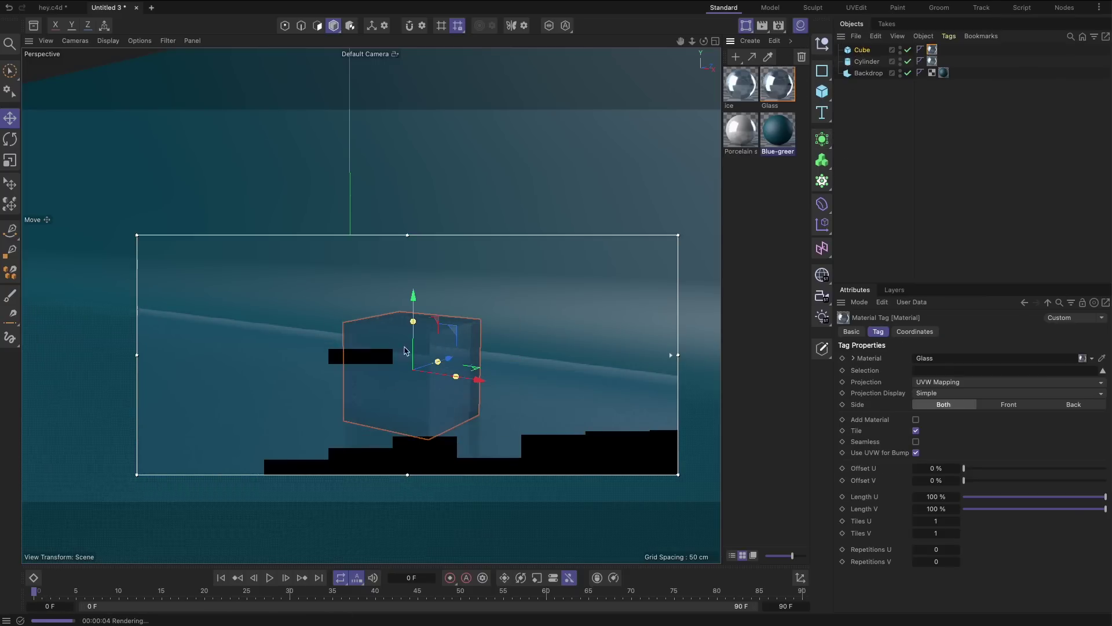
left_click_drag(386, 340, 395, 357, "alt")
scroll(376, 327, "up", 3)
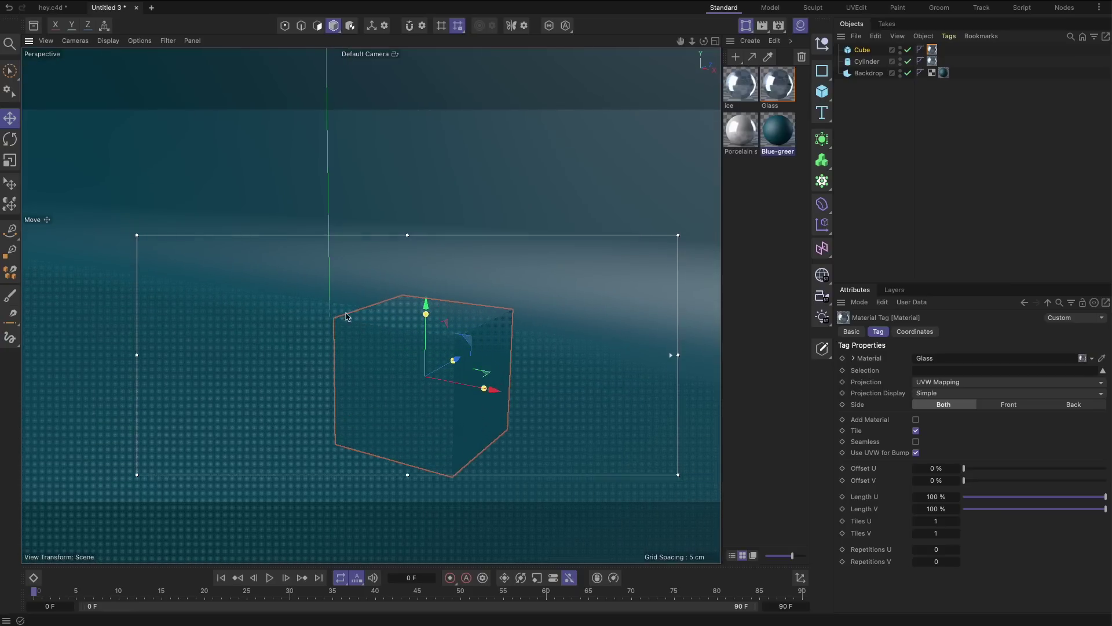
- Add a Subdivision Surface and nest the cube inside it
left_click(823, 140)
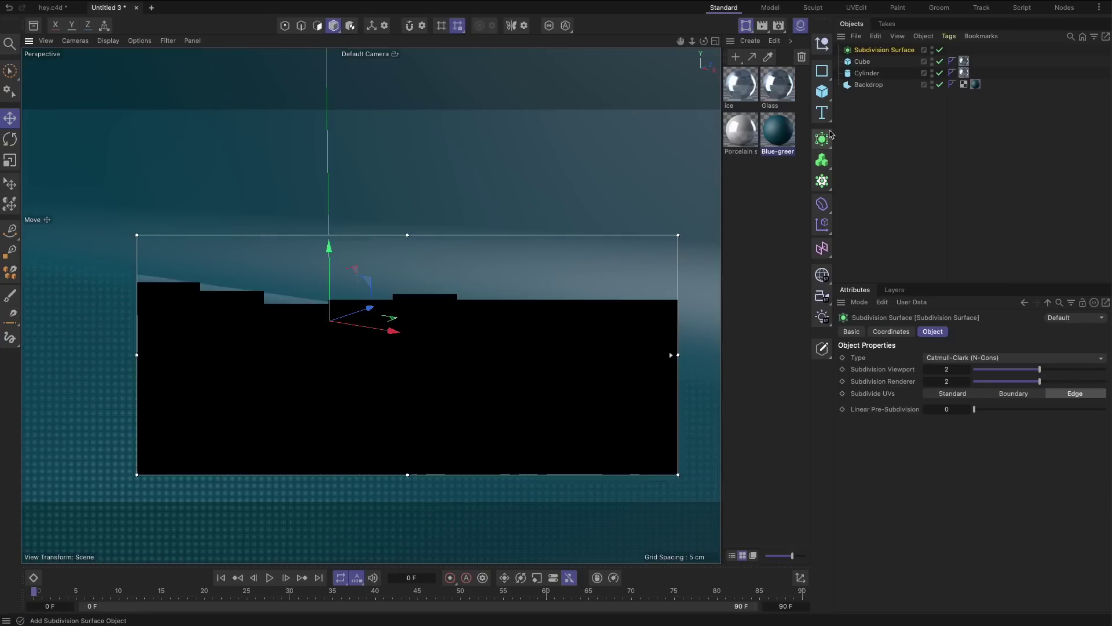
left_click_drag(868, 63, 864, 54)
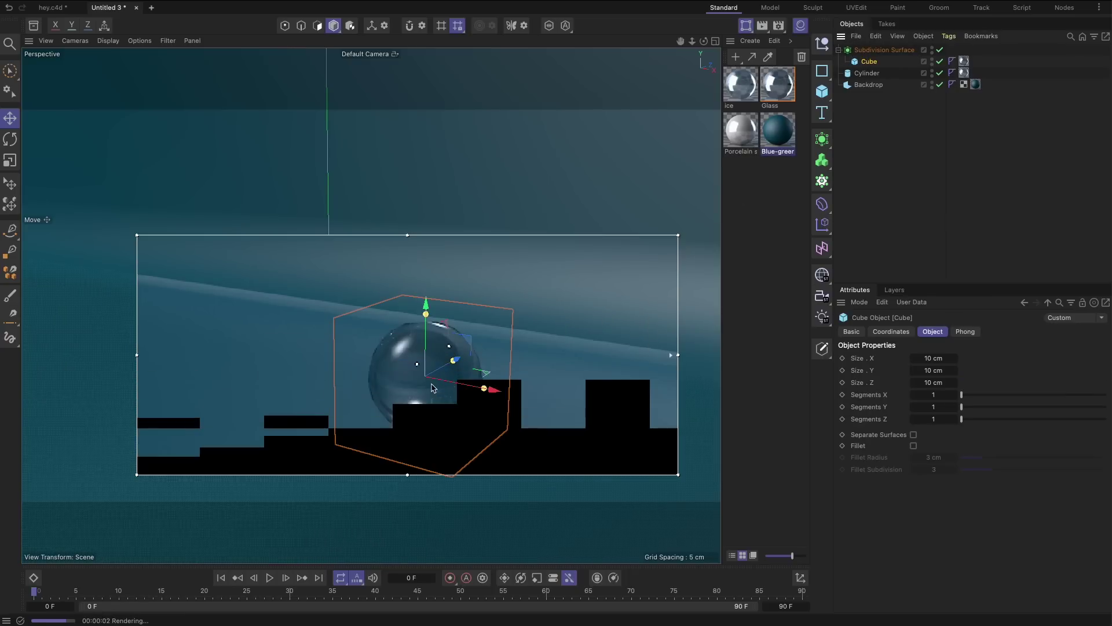
left_click_drag(429, 384, 426, 383, "alt")
scroll(427, 386, "up", 3)
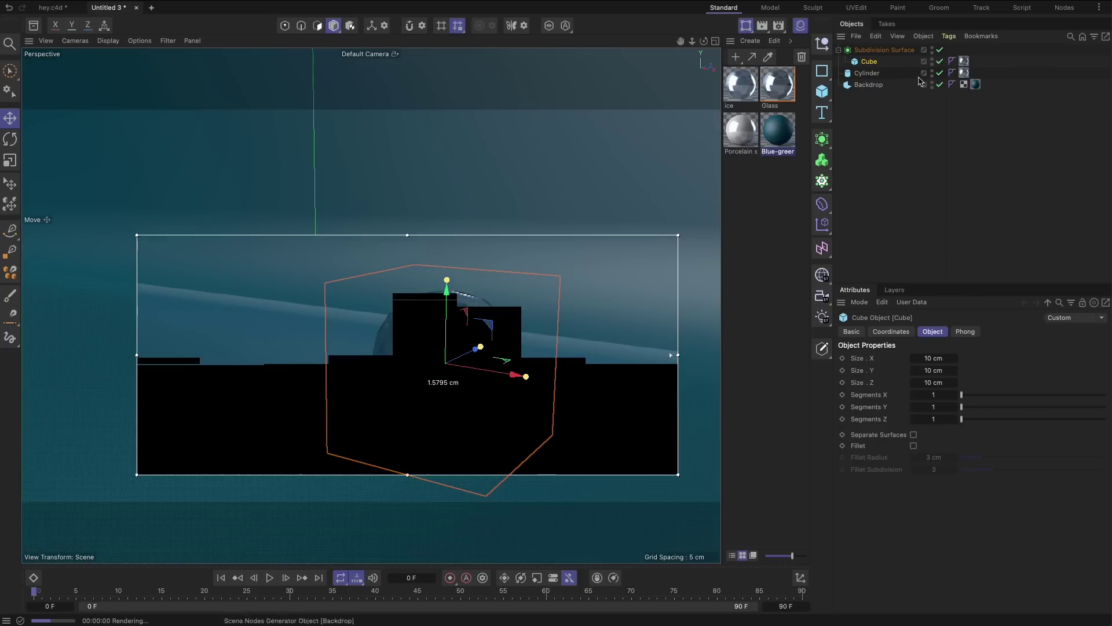
- Set the Subdivision Surface's viewport subdivision to 4 and its linear pre-subdivision to 3
left_click(884, 50)
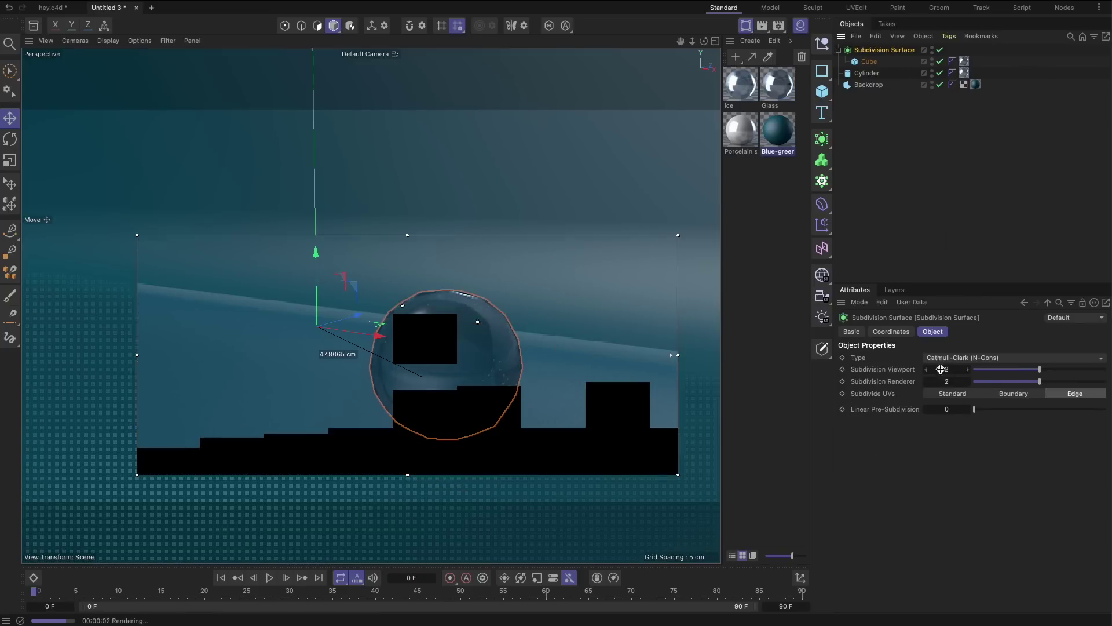
left_click_drag(1041, 370, 1104, 369)
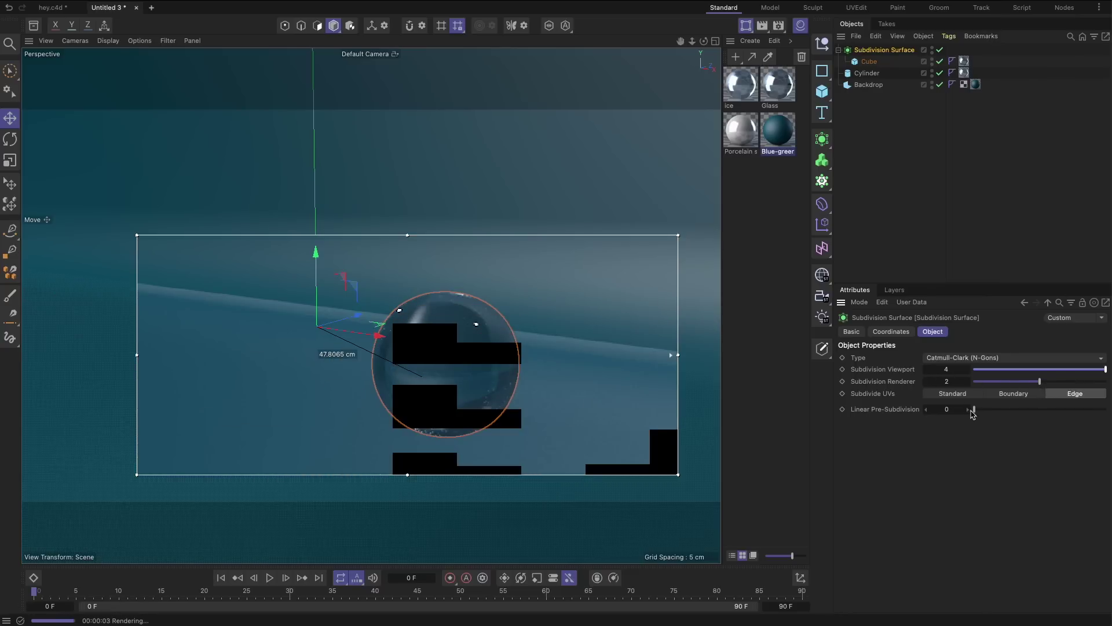
left_click_drag(977, 413, 1087, 419)
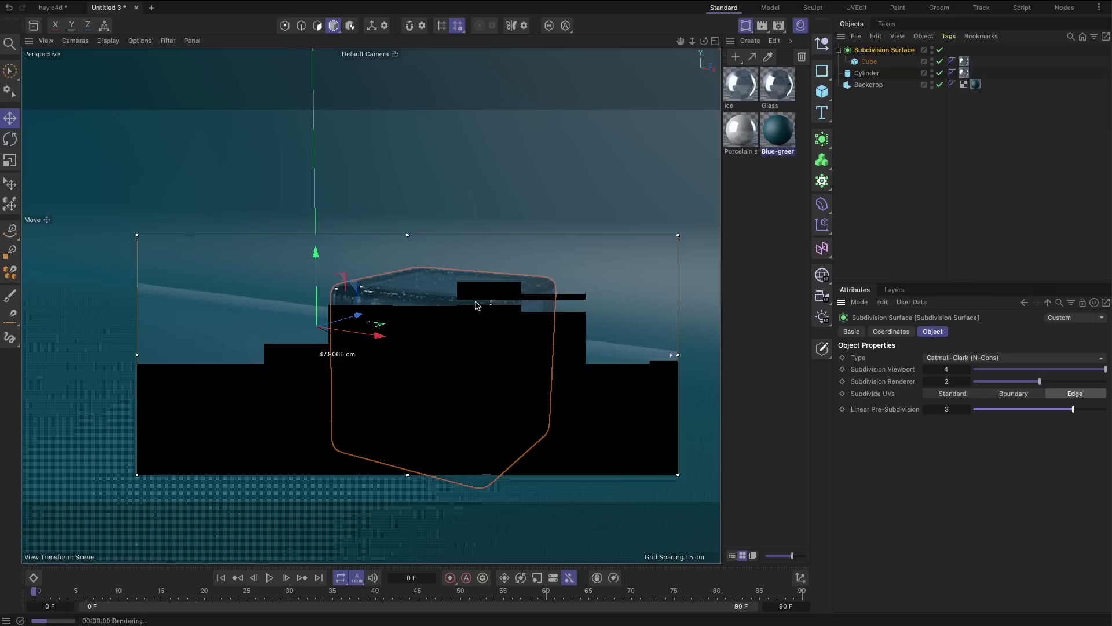
left_click_drag(490, 304, 505, 301, "alt")
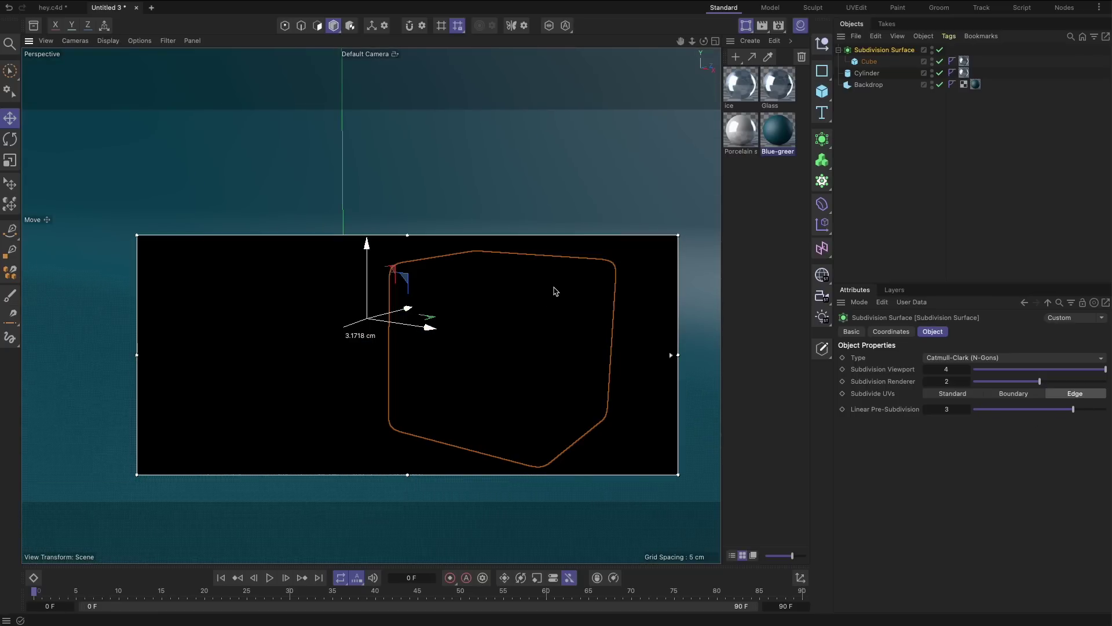
right_click_drag(554, 288, 557, 277, "alt")
left_click_drag(569, 286, 557, 307)
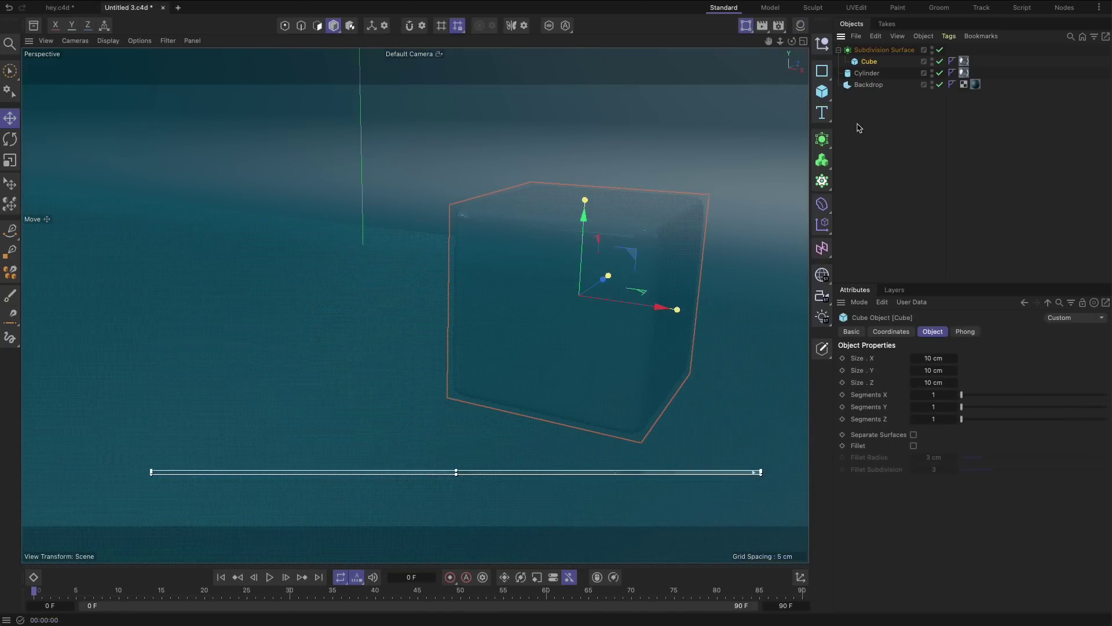
- Add a 3D Text object and set its text to H
left_click(825, 114)
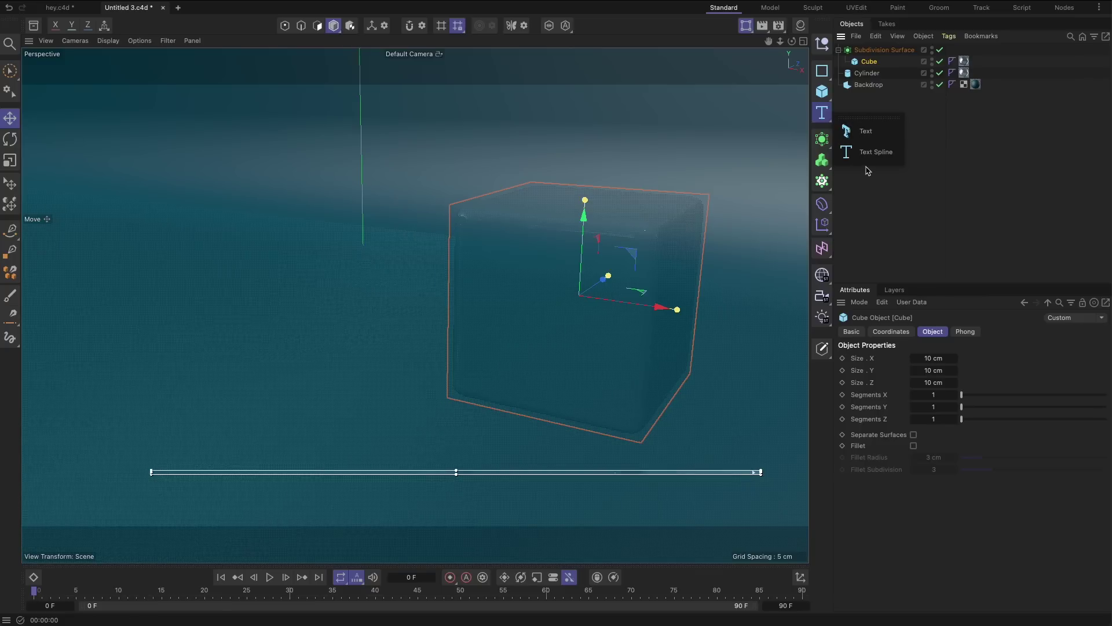
left_click(876, 133)
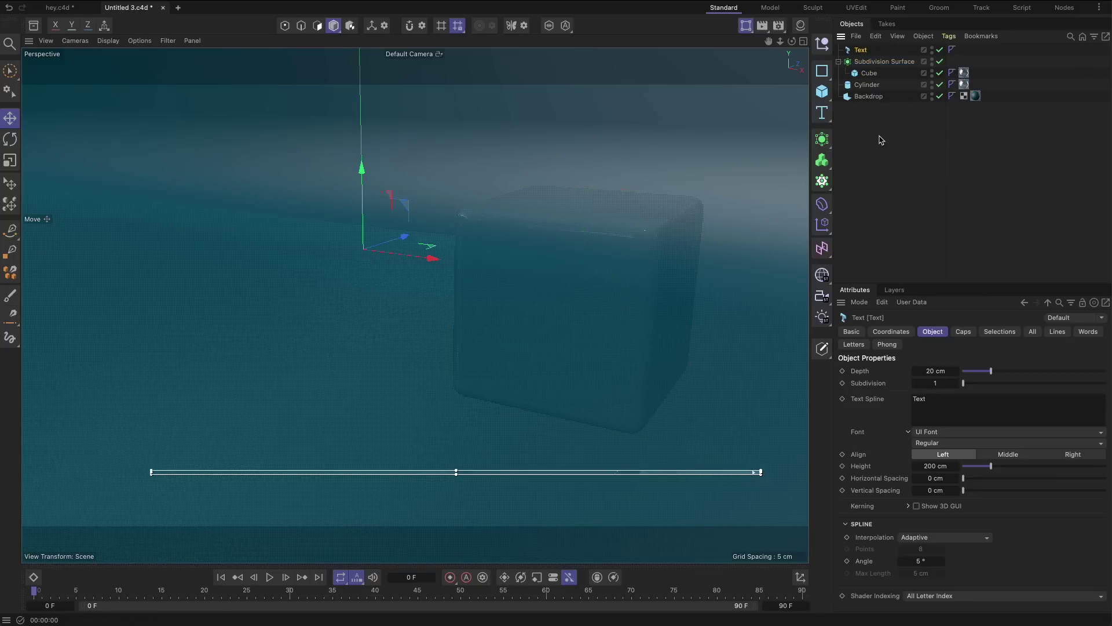
left_click(923, 399)
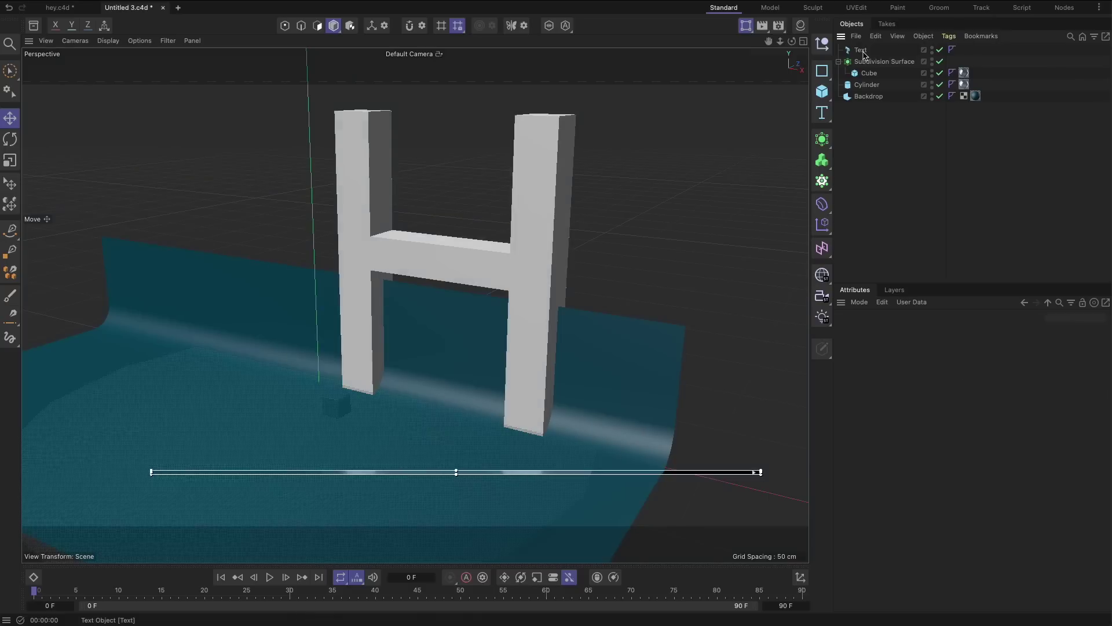
left_click(864, 53)
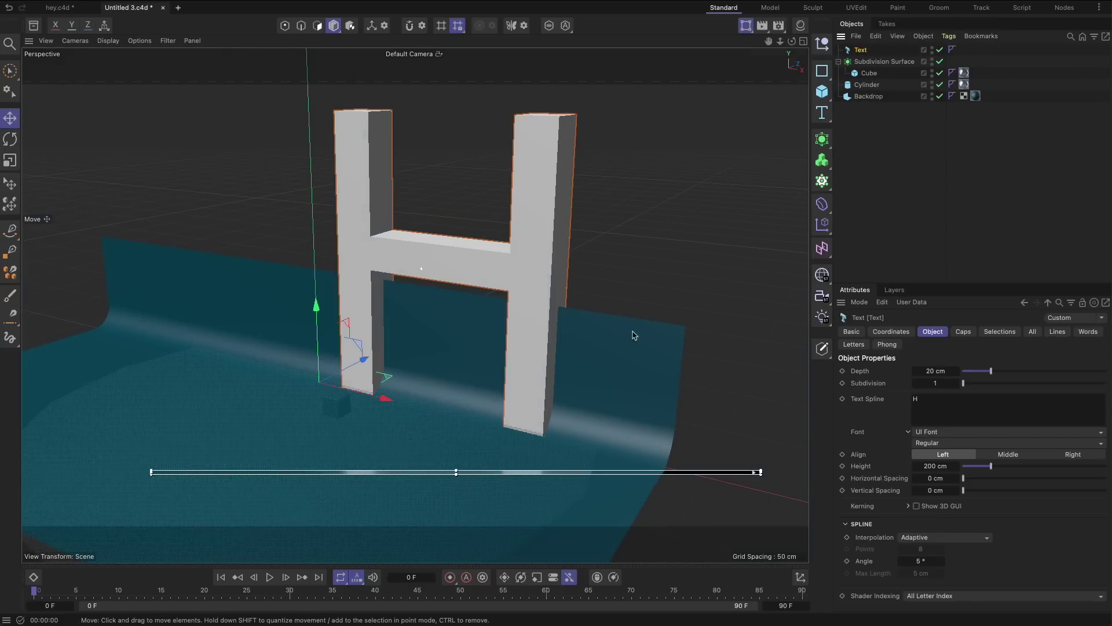
- Reduce the H text to a height of 14 cm and a depth of 5 cm and position it inside the glass cube
left_click_drag(363, 362, 338, 386)
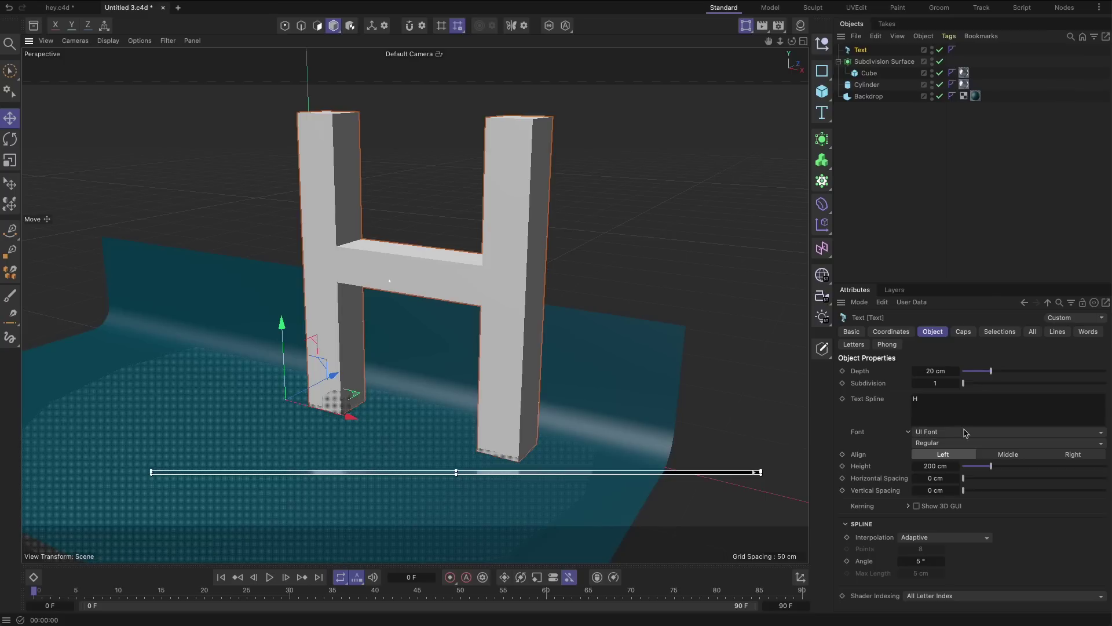
left_click_drag(986, 470, 964, 468)
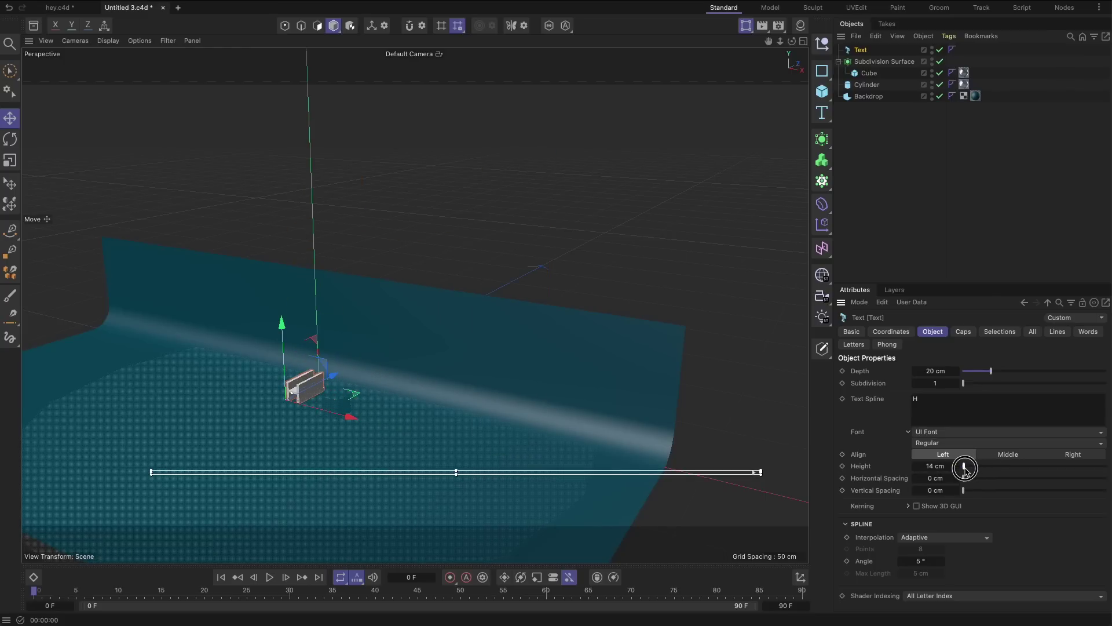
left_click_drag(348, 423, 365, 423)
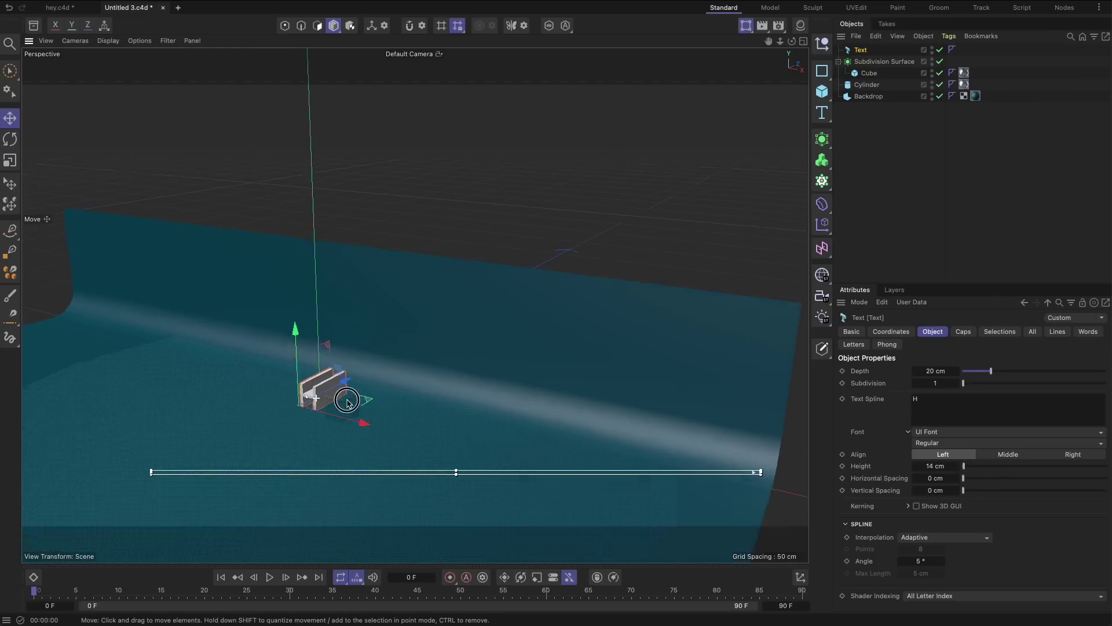
scroll(365, 423, "up", 6)
scroll(447, 376, "up", 2)
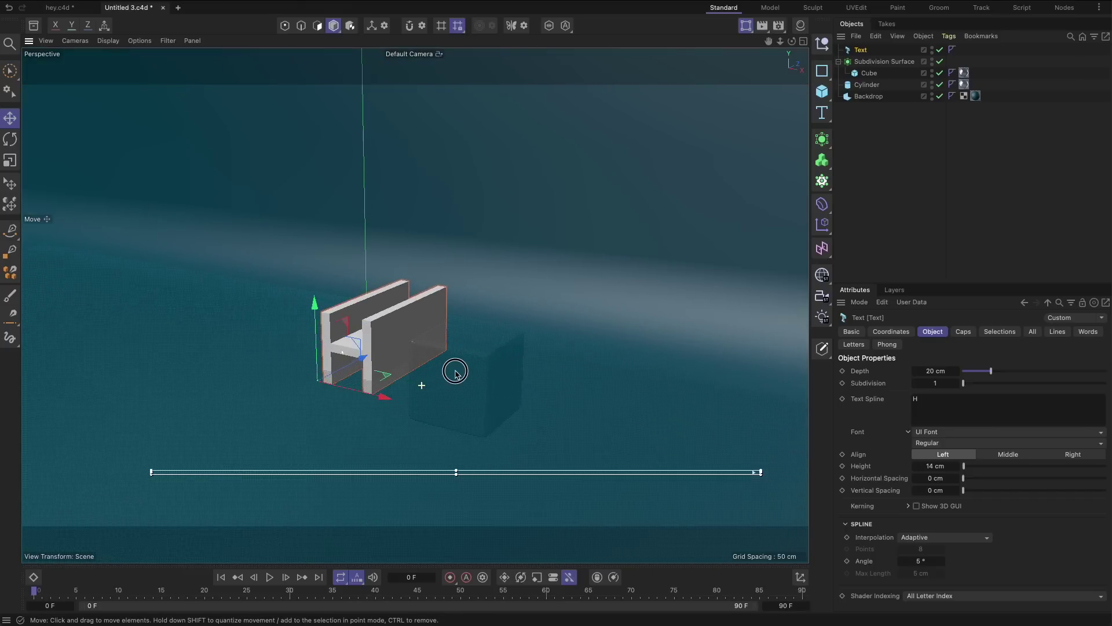
left_click_drag(991, 371, 970, 373)
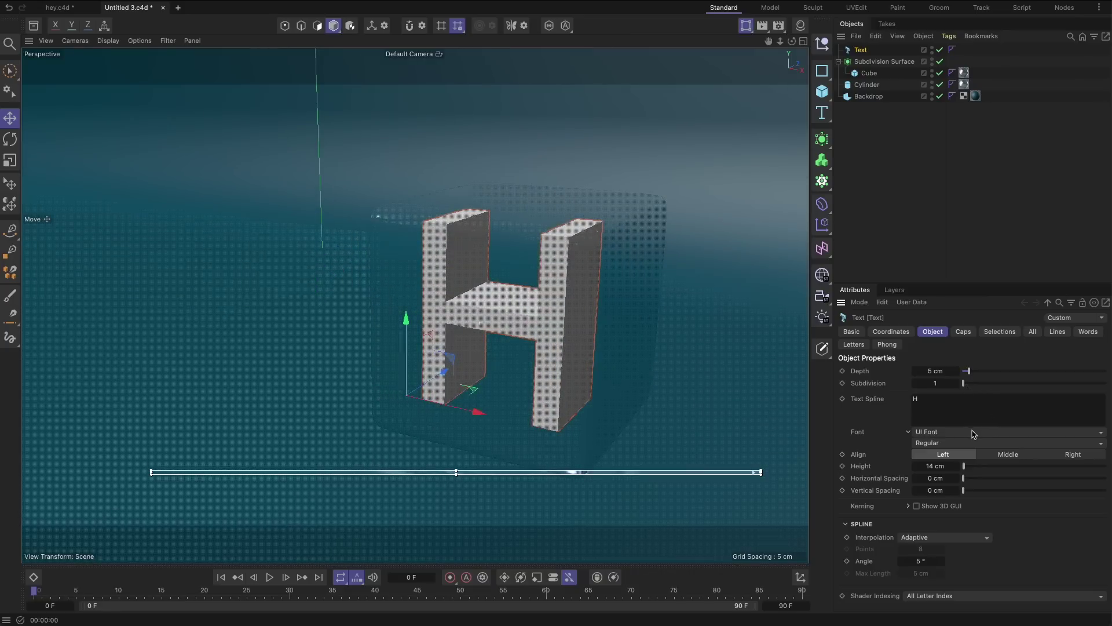
- Choose a font for the H and give its caps a Round bevel with size 100 cm, subdivision 10 and tension 100%
left_click(972, 432)
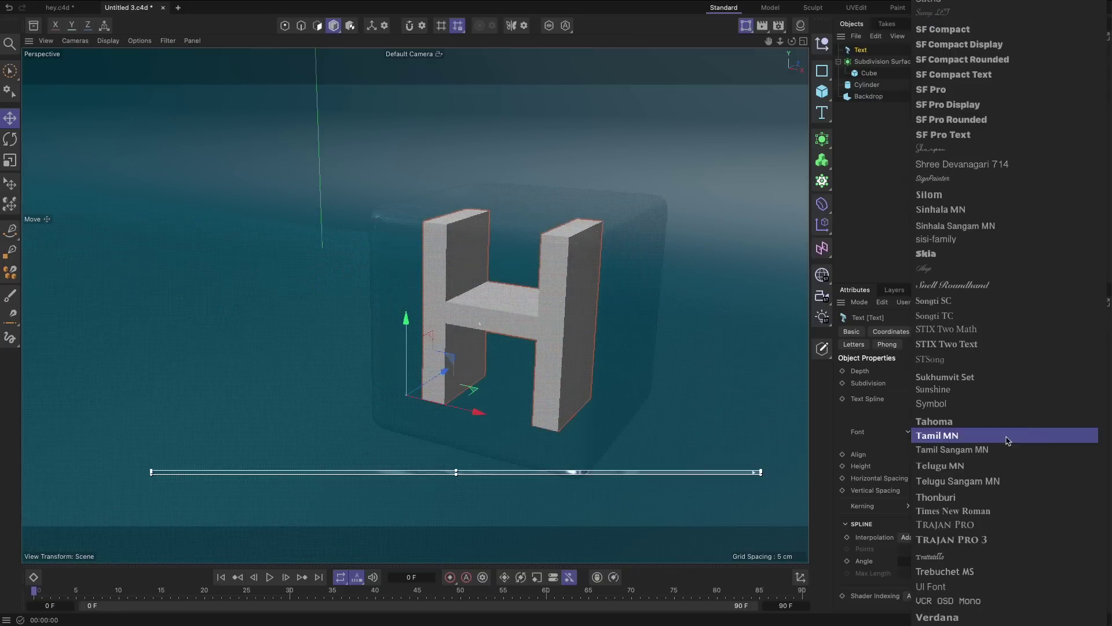
left_click(1043, 392)
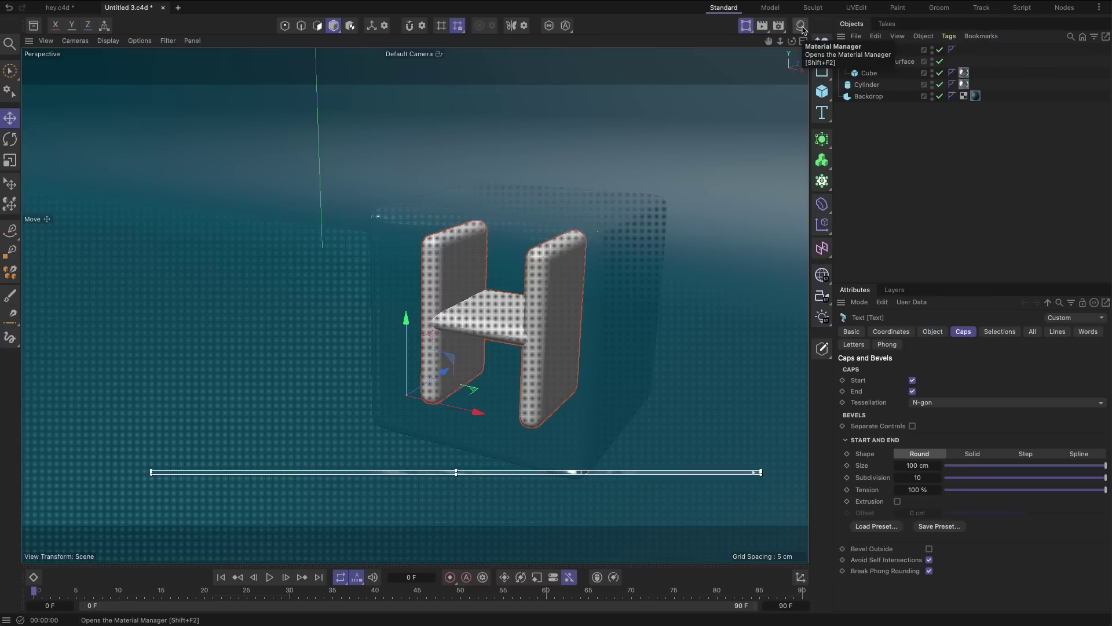
- Apply the Porcelain shine material to the H text and enlarge the interactive render region over the glass cube at reduced quality
left_click(801, 27)
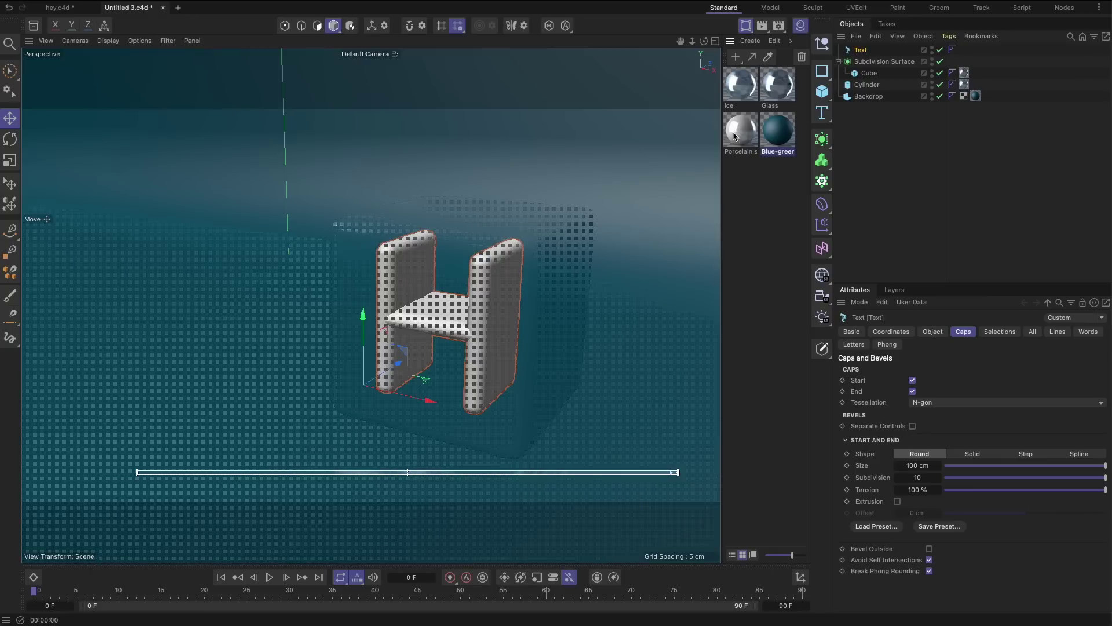
left_click_drag(738, 137, 866, 51)
left_click_drag(408, 472, 422, 112)
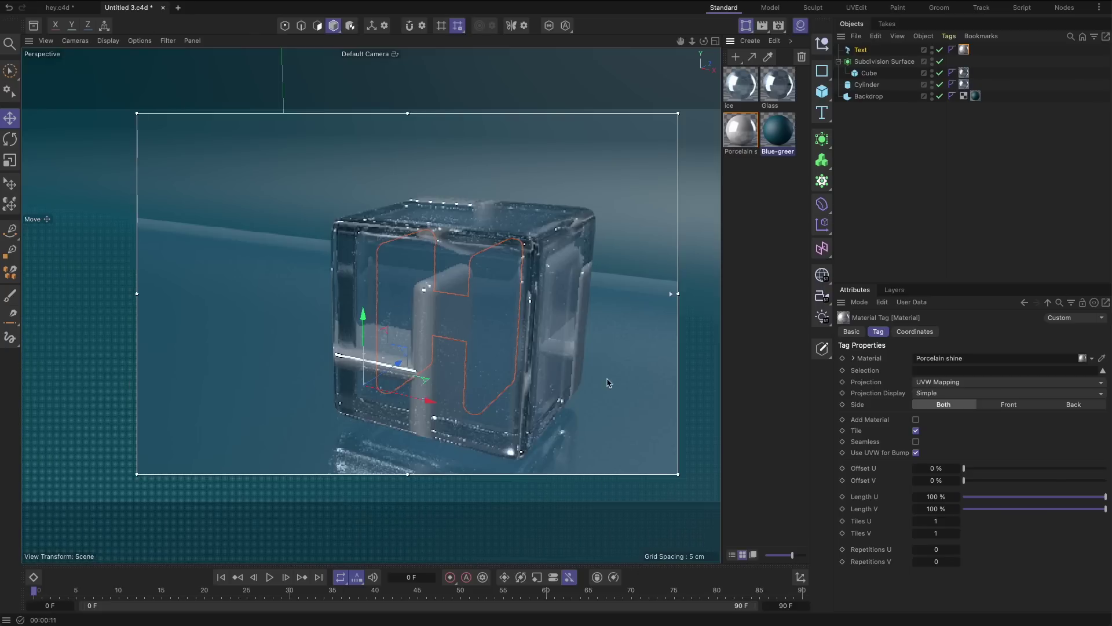
left_click_drag(670, 292, 662, 467)
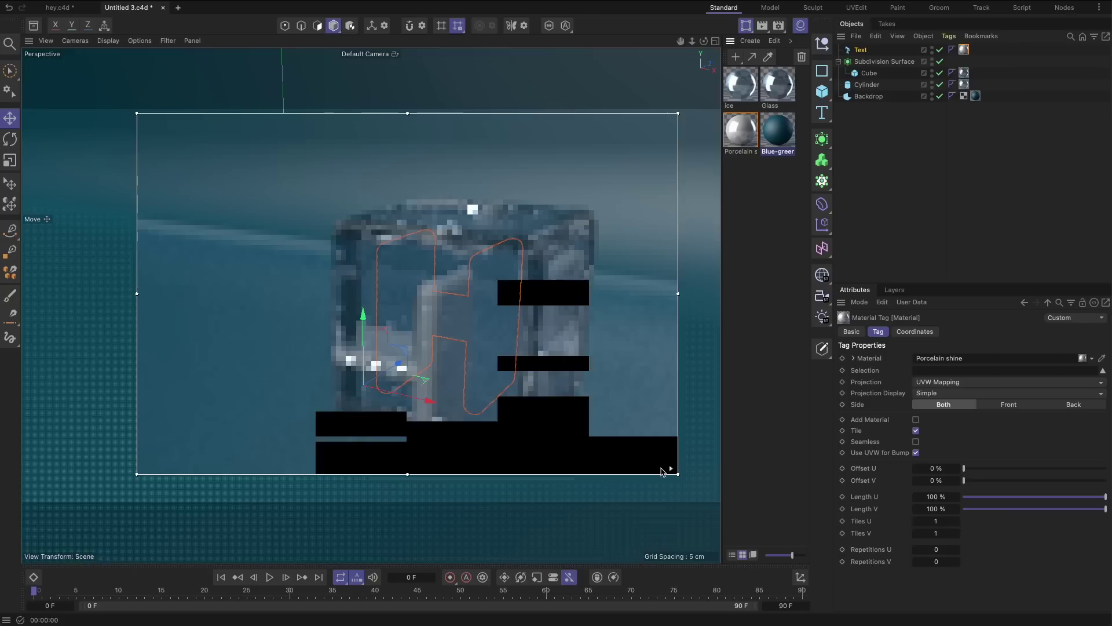
- Move the H along its axes so it sits inside the glass cube, near the front face
left_click_drag(399, 364, 377, 394)
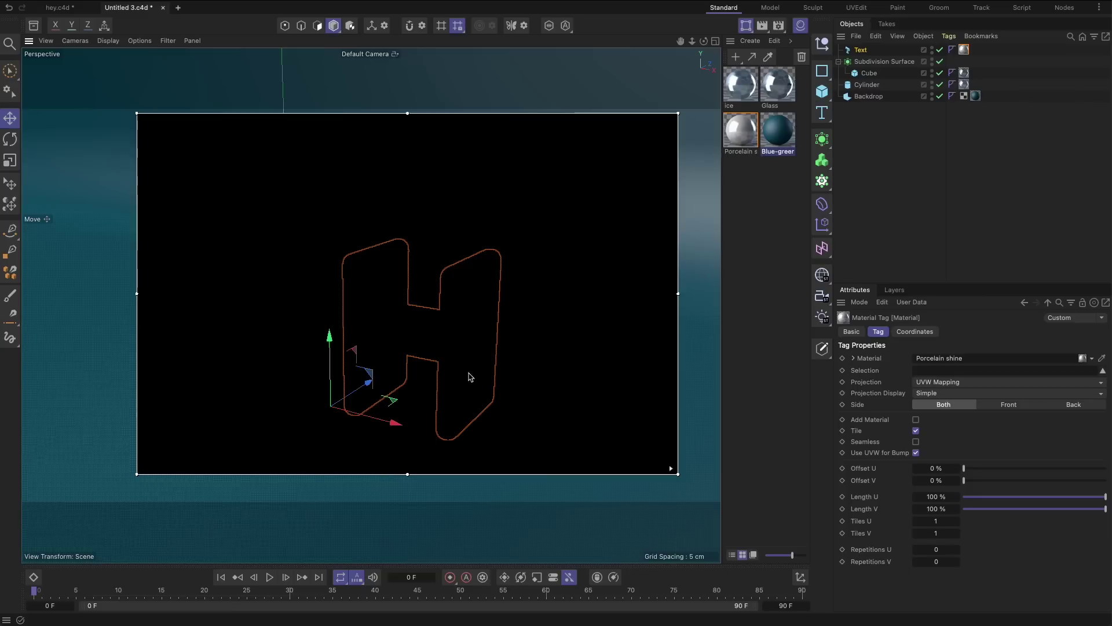
left_click_drag(479, 366, 569, 393, "alt")
left_click_drag(501, 328, 514, 302)
left_click_drag(522, 402, 528, 411)
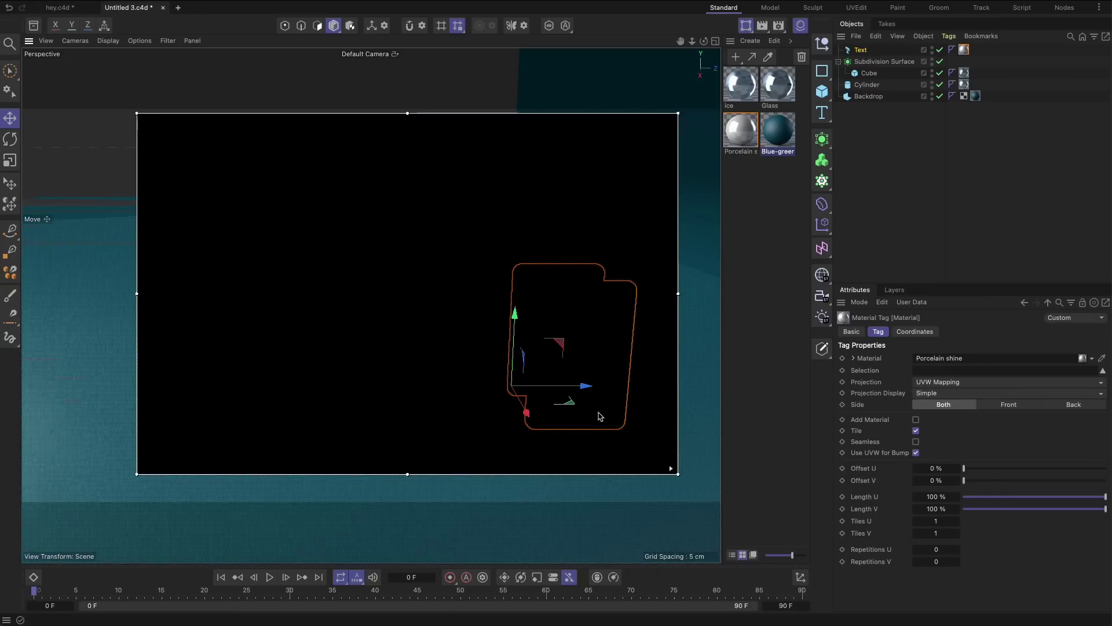
left_click_drag(585, 385, 623, 355)
left_click_drag(310, 385, 299, 368)
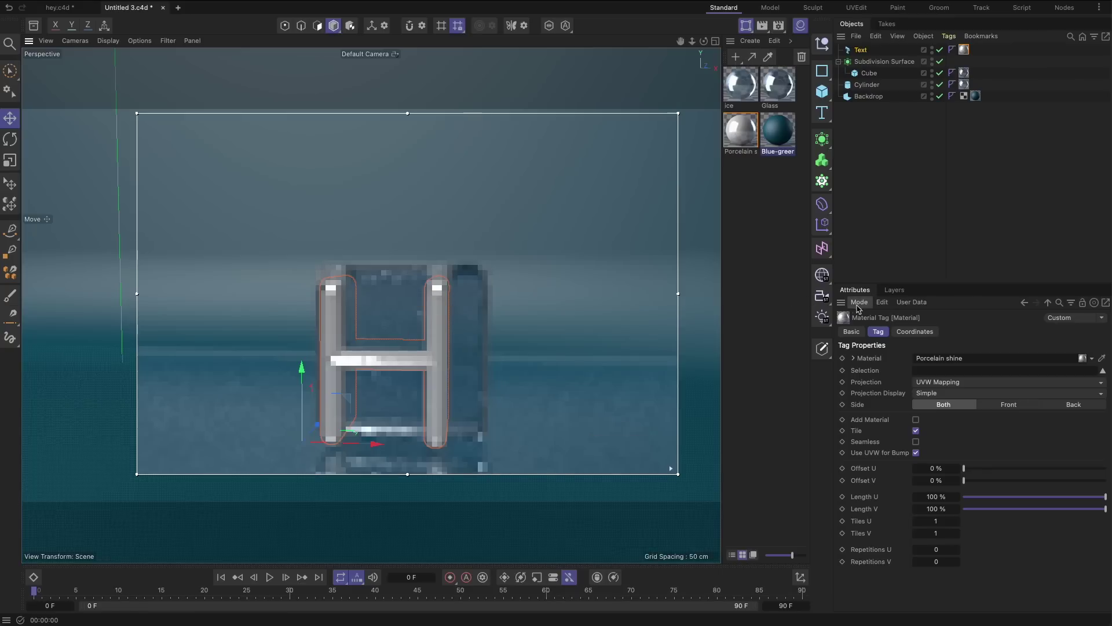
- Set the H text's height to 12 cm, centre it in the glass cube and check it in the render preview
left_click(863, 50)
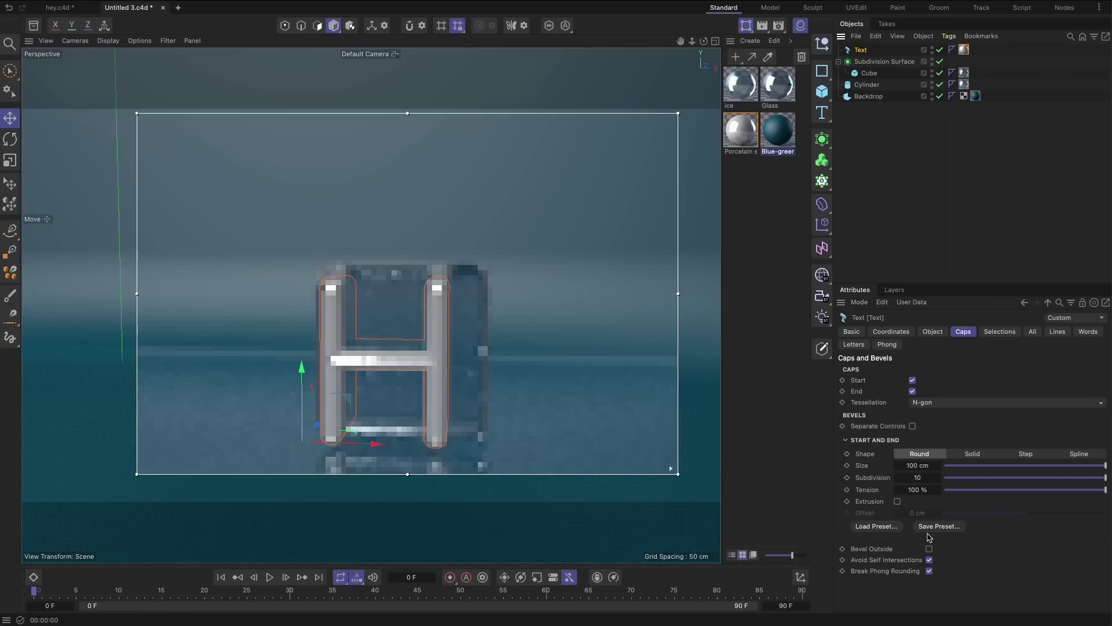
left_click(933, 333)
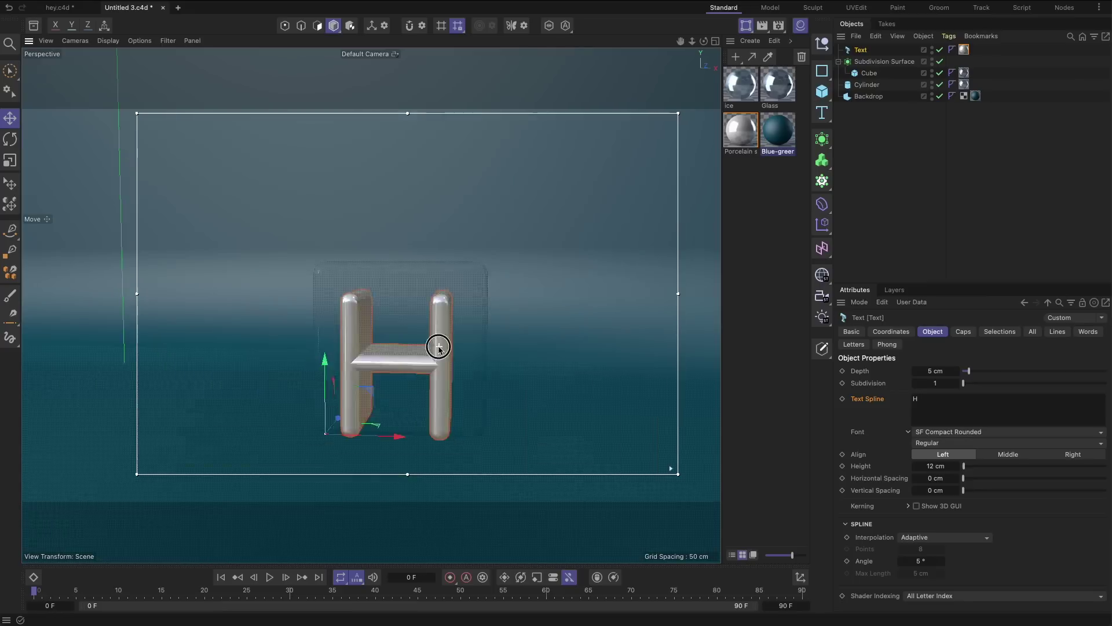
left_click_drag(437, 342, 311, 388, "alt")
key("super+shift+z")
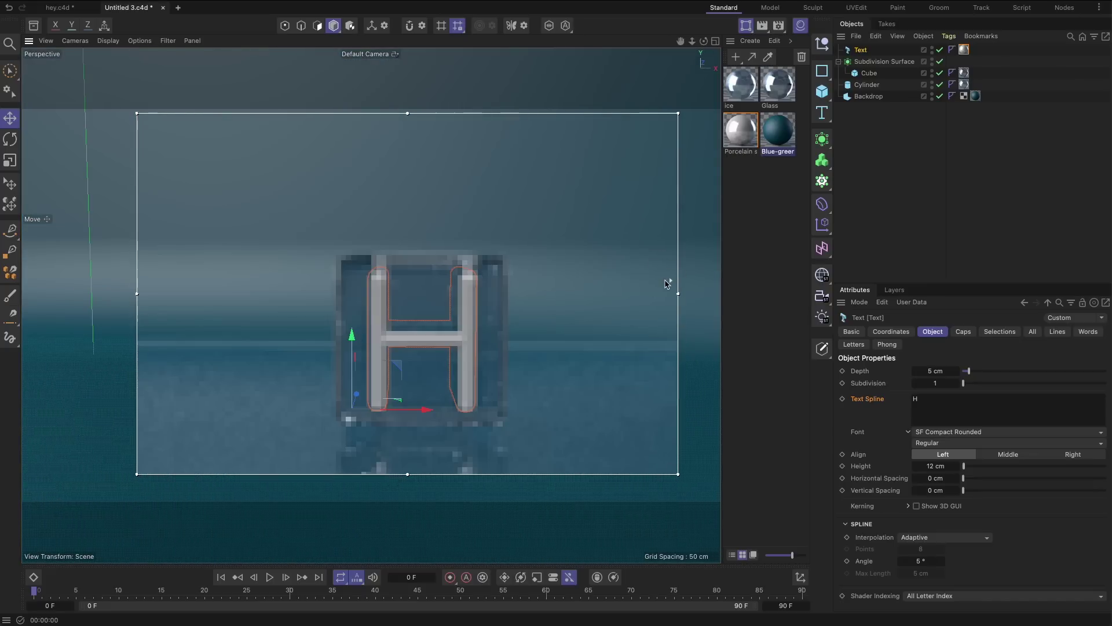
left_click_drag(525, 335, 482, 350, "alt")
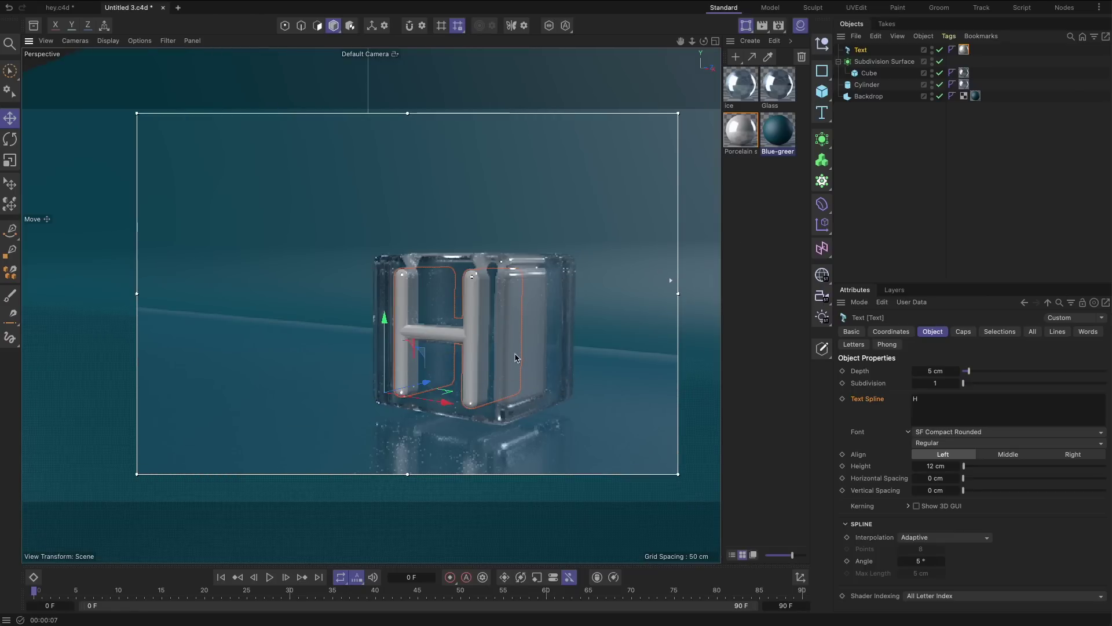
- Tilt the H by about 2° inside the glass cube and check it in the render preview
left_click(10, 139)
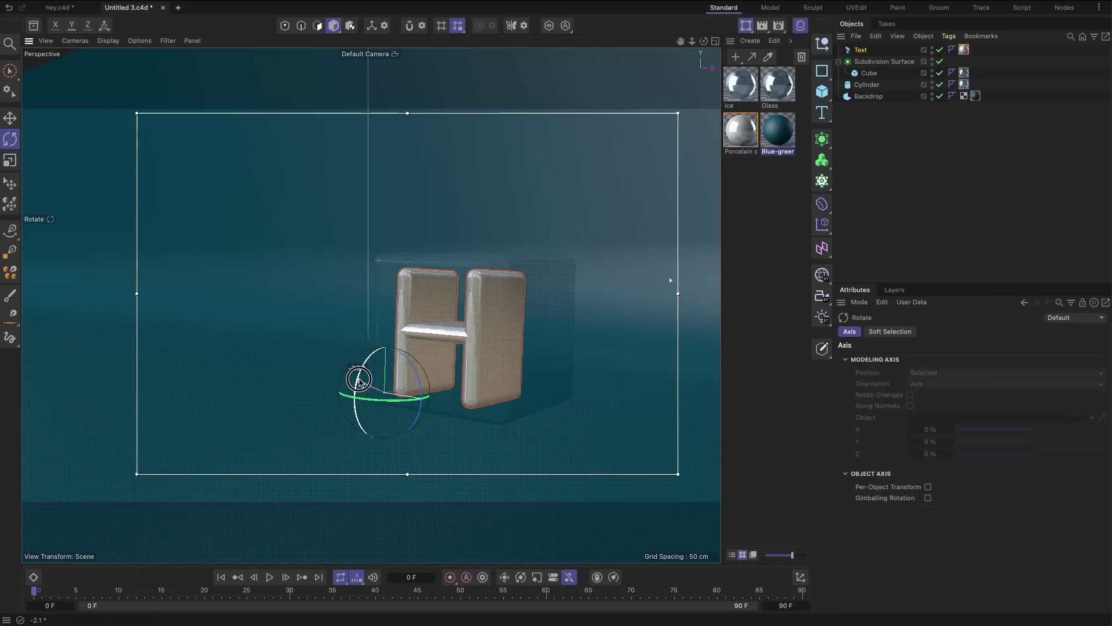
left_click_drag(359, 381, 360, 379)
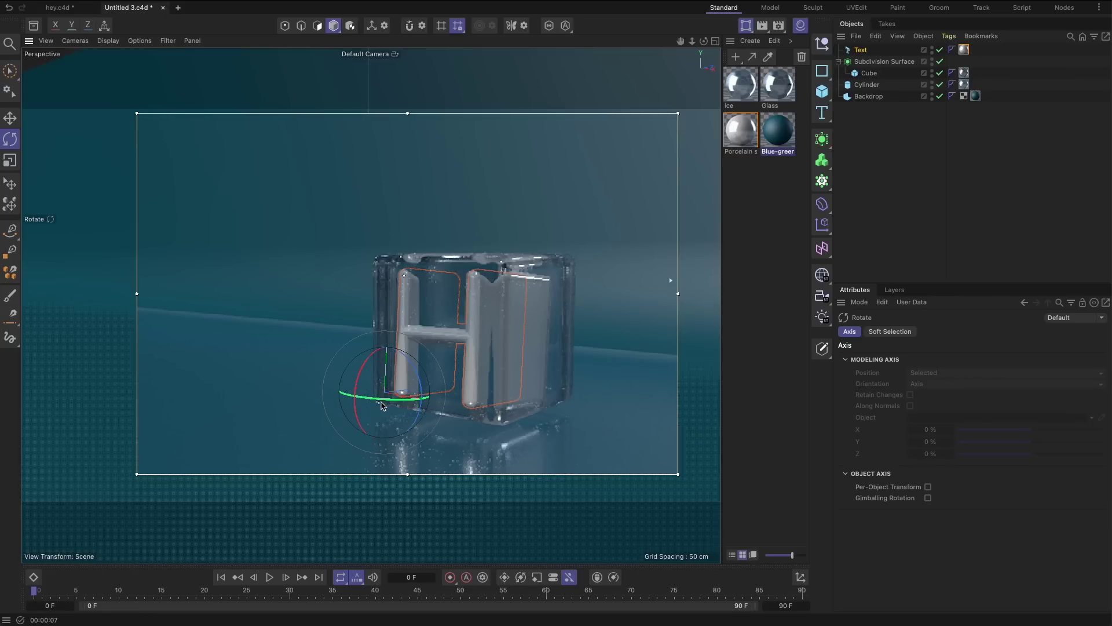
left_click_drag(513, 346, 497, 368, "alt")
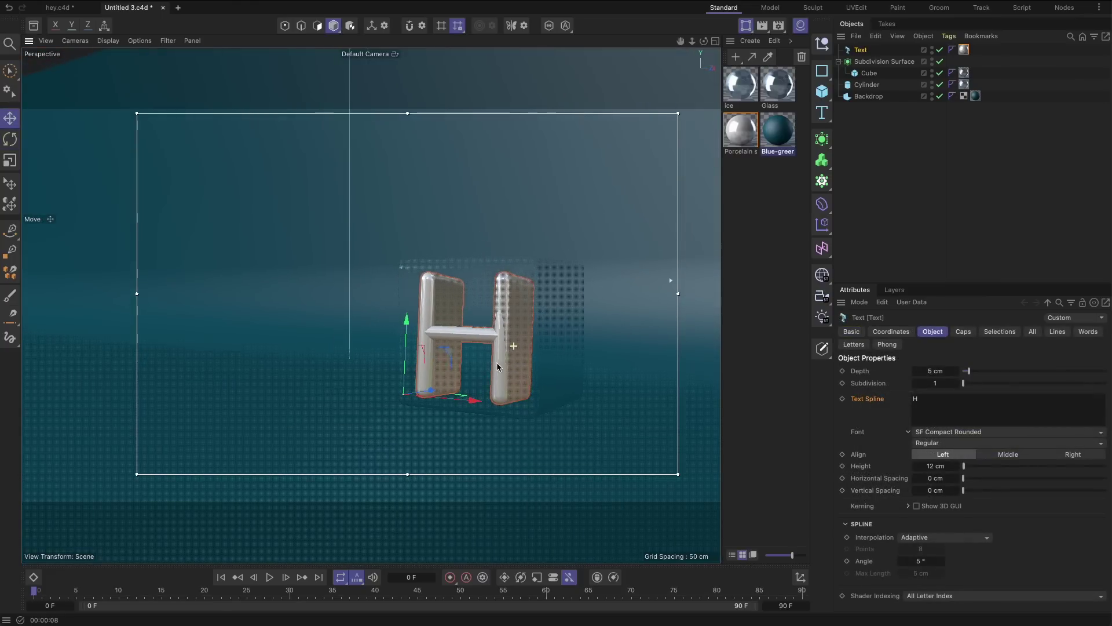
middle_click_drag(523, 356, 502, 348, "alt")
right_click_drag(502, 348, 499, 349, "alt")
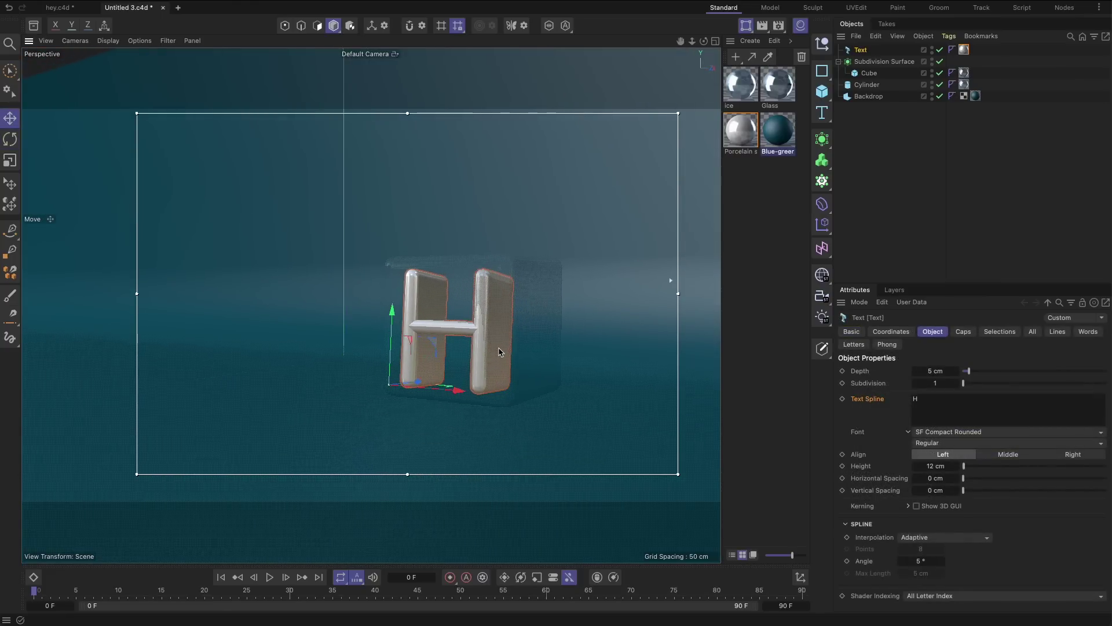
left_click_drag(499, 349, 497, 351, "alt")
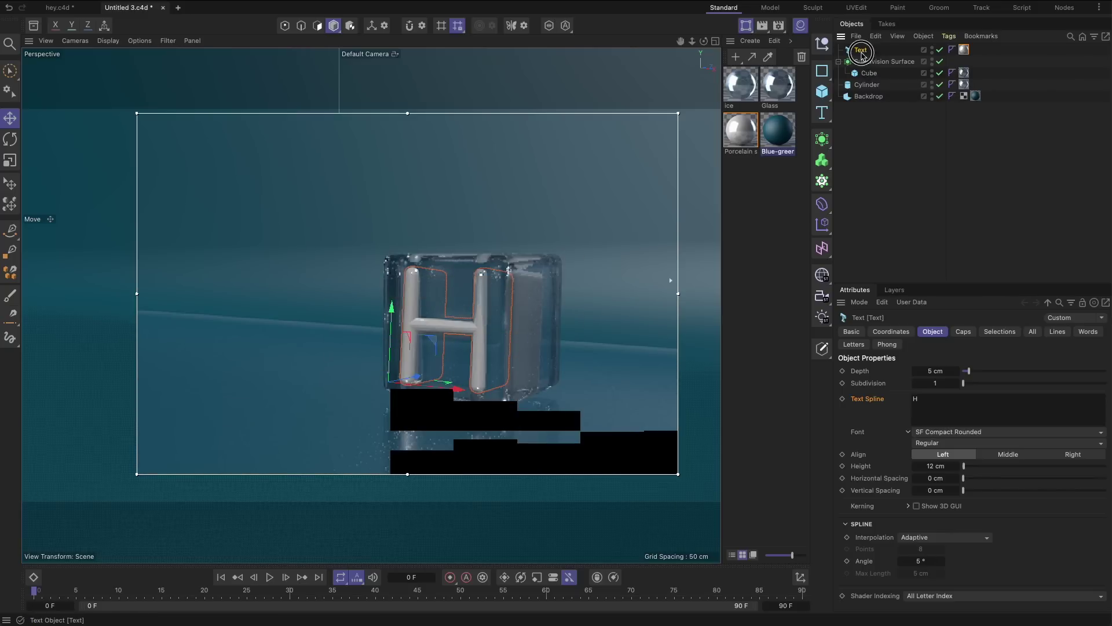
- Place the Text object below the Subdivision Surface in the hierarchy, duplicate both, and move the copy above and slightly right of the original
left_click_drag(861, 50, 846, 79)
left_click(872, 51, "shift")
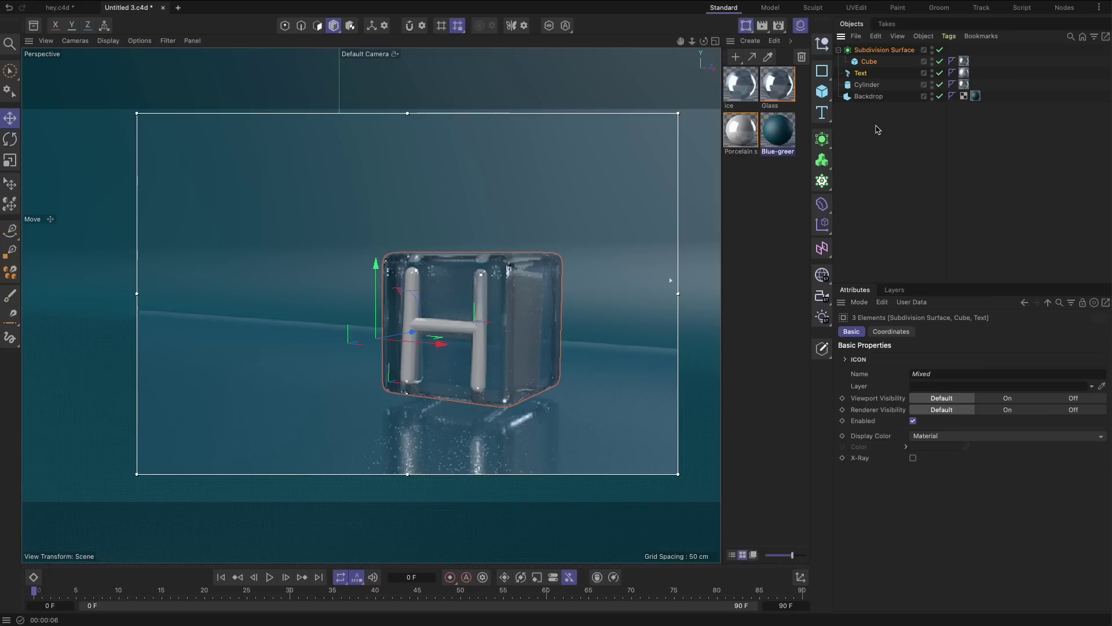
key("ctrl+v")
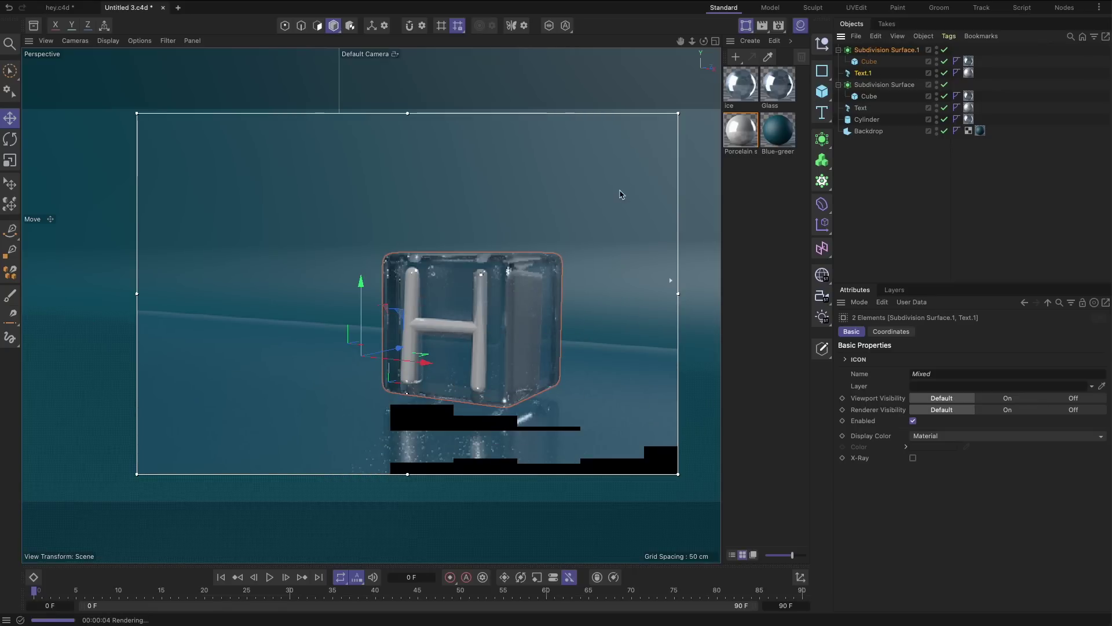
left_click_drag(362, 289, 366, 180)
left_click_drag(450, 238, 461, 263, "alt")
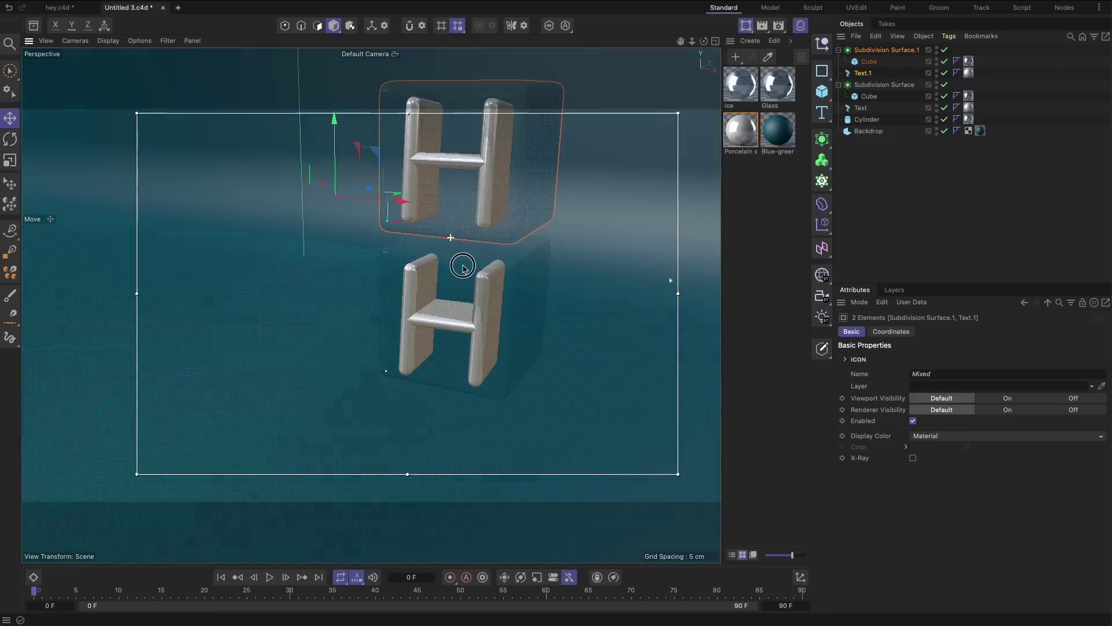
left_click_drag(403, 205, 461, 212)
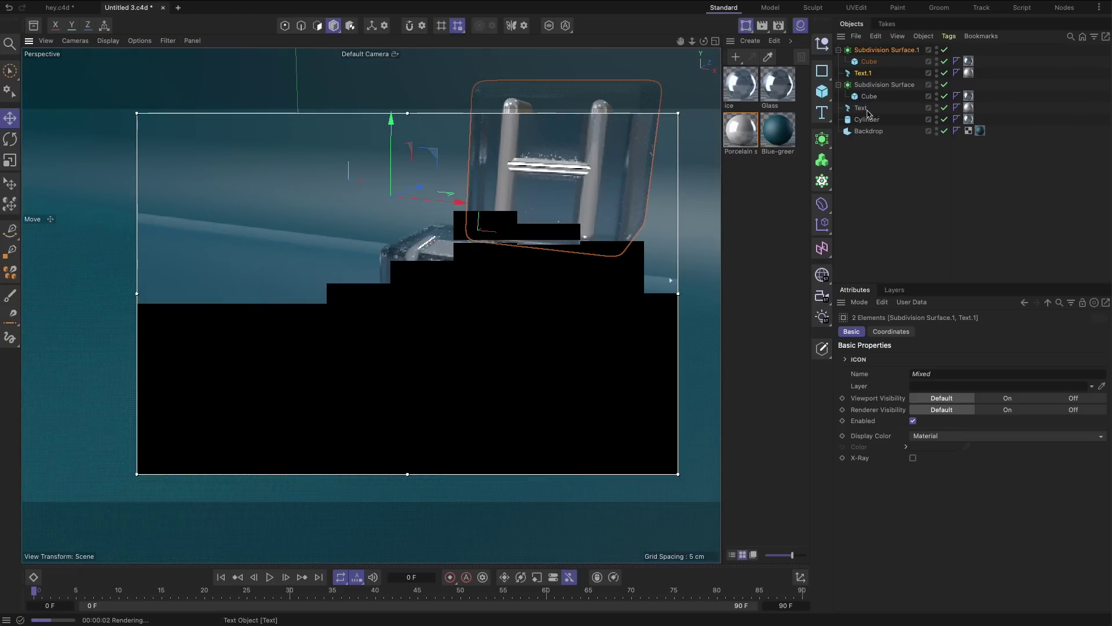
- Duplicate the upper cube with its letter and lower the copy beside the original cube to form a three-block stack
key("super+c")
key("super+v")
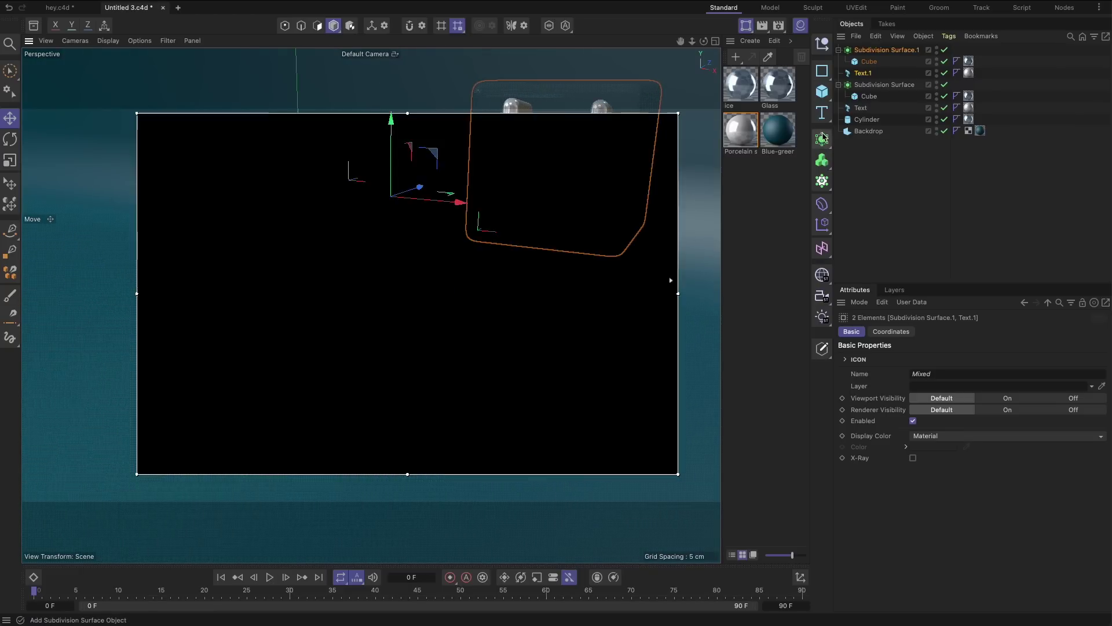
left_click_drag(393, 120, 397, 239)
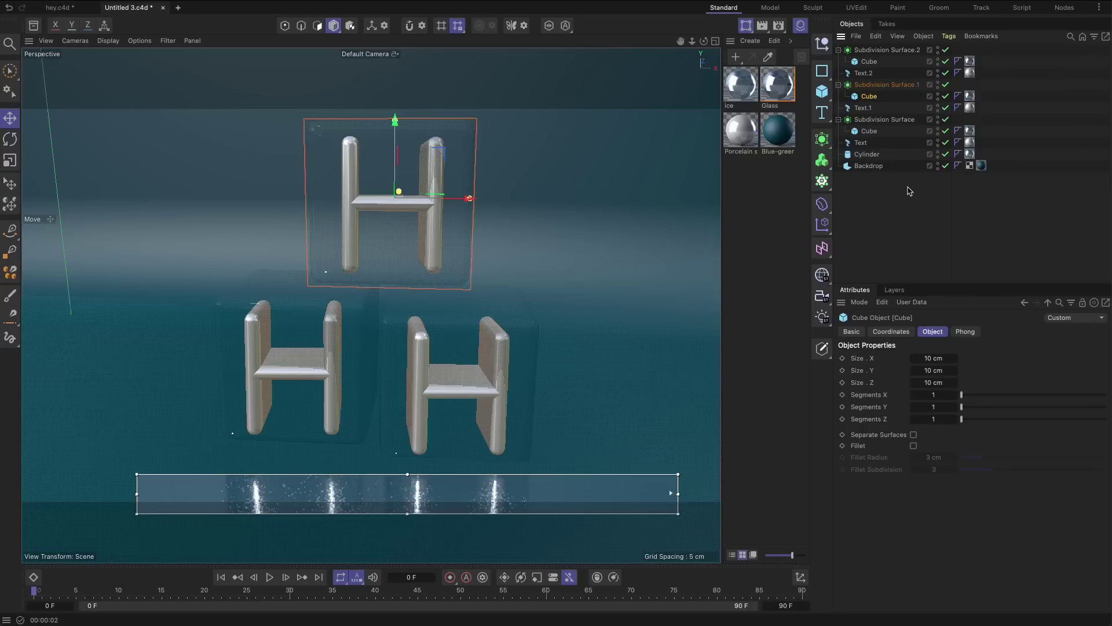
- Rotate the H in the lower-right cube about its vertical axis
left_click(870, 73)
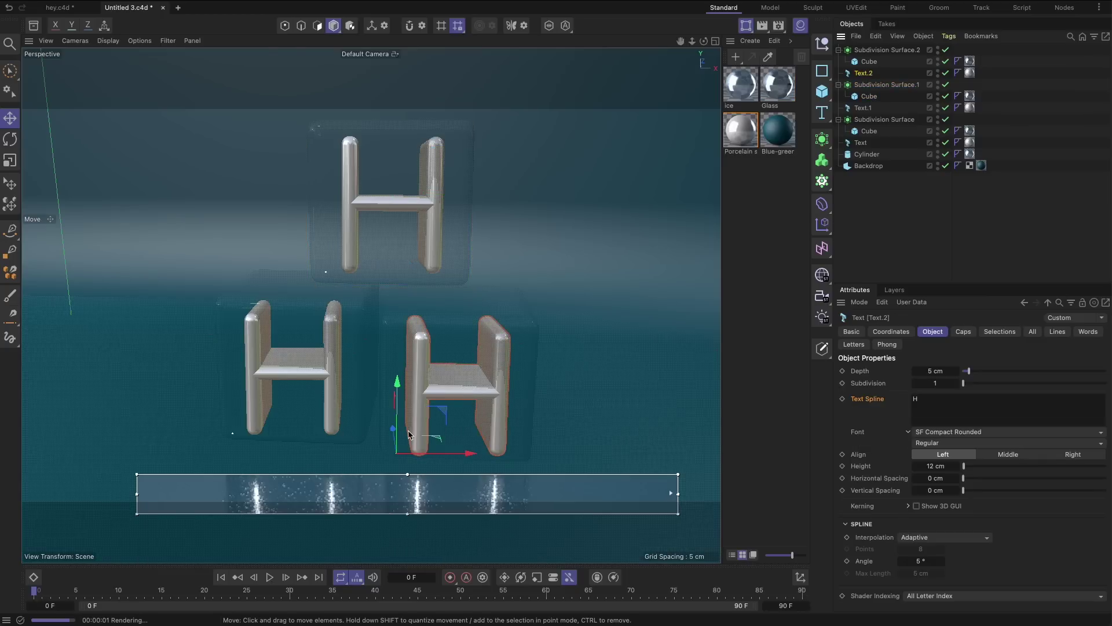
key("r")
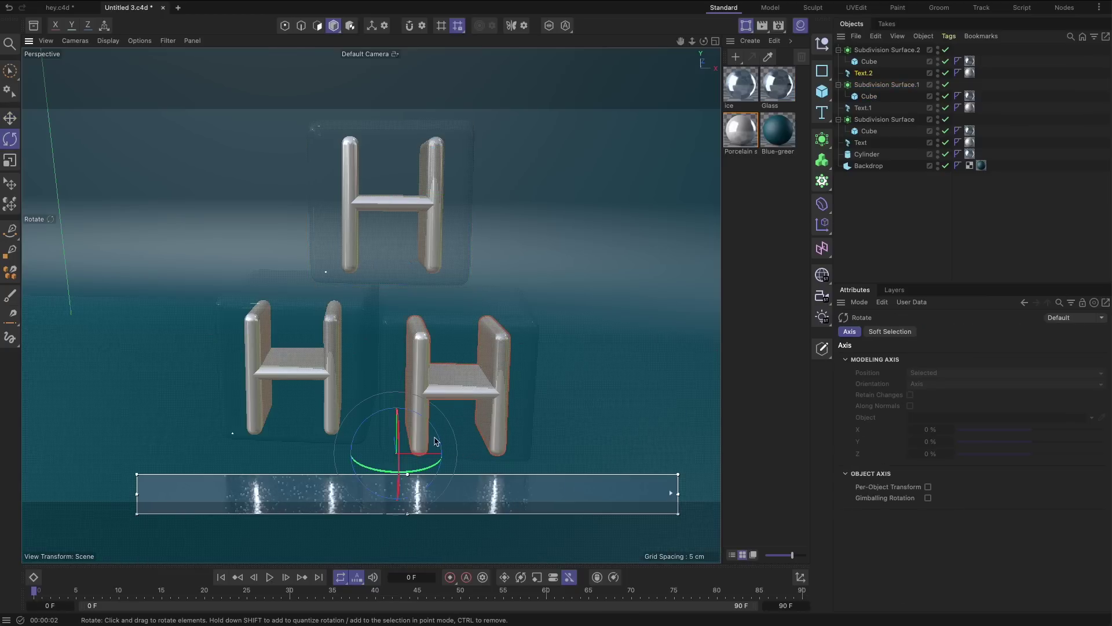
left_click_drag(433, 473, 455, 427)
key("e")
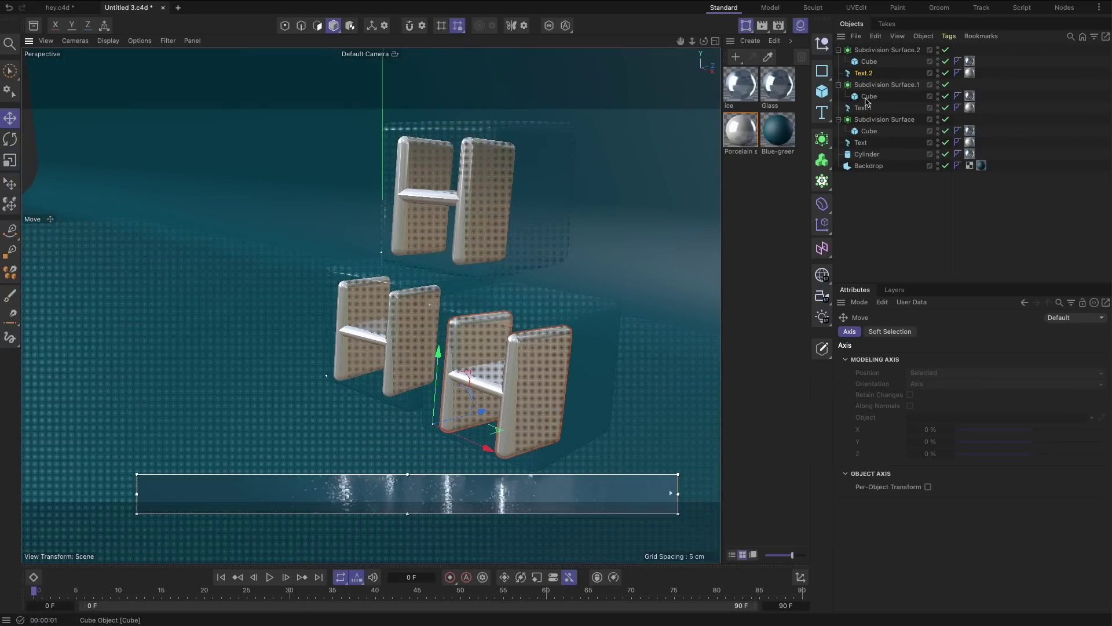
- Change the text of the letter in the lower-right cube to Y
left_click(863, 73)
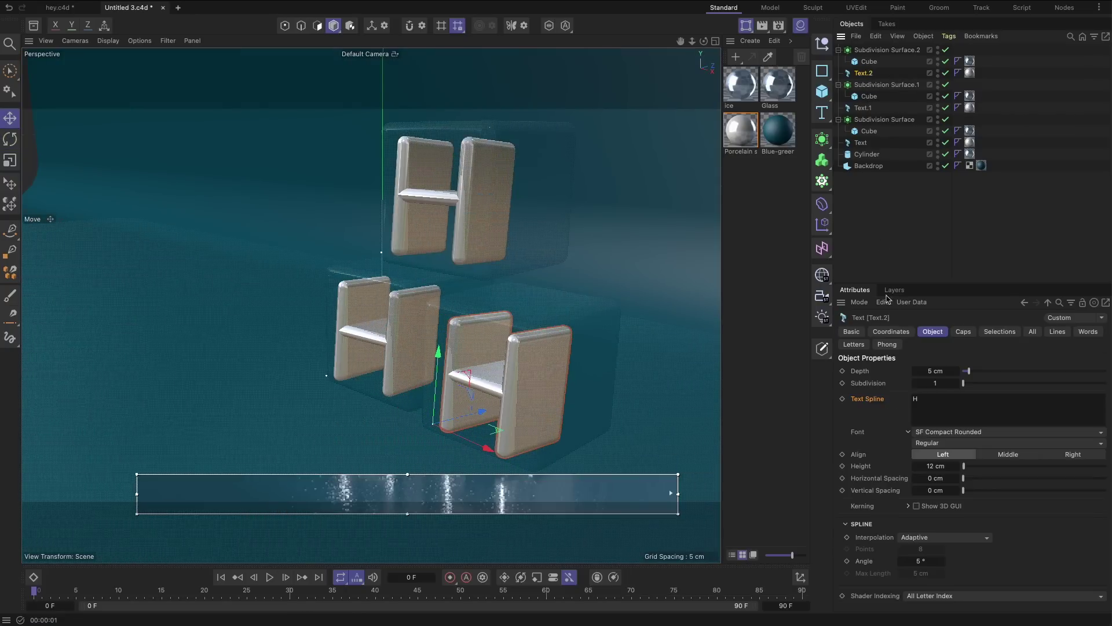
left_click(915, 403)
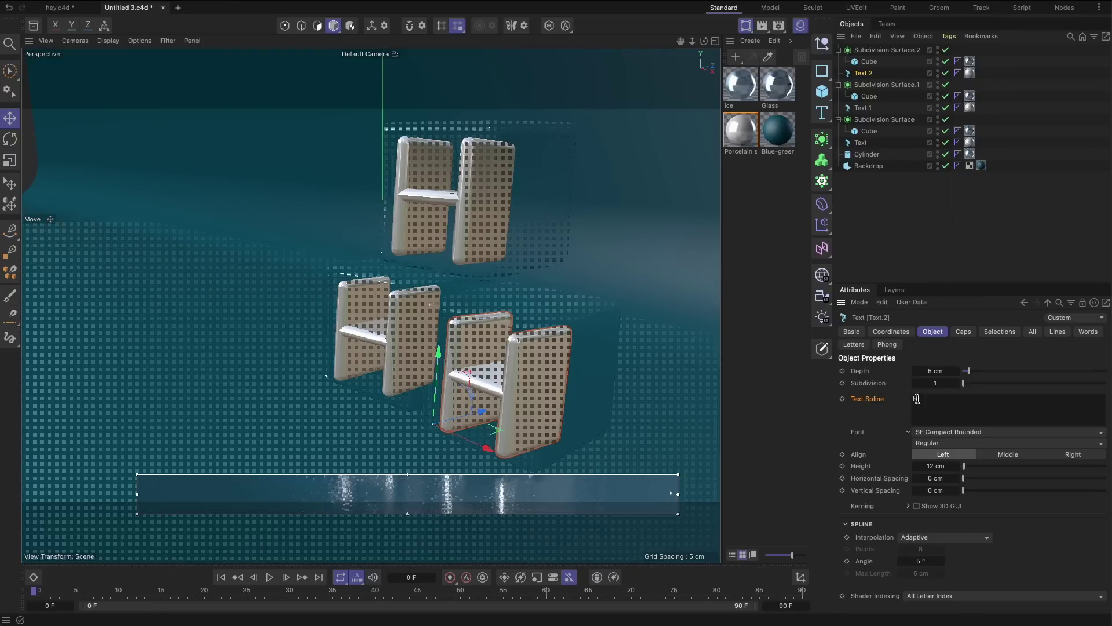
double_click(917, 398)
type("Y")
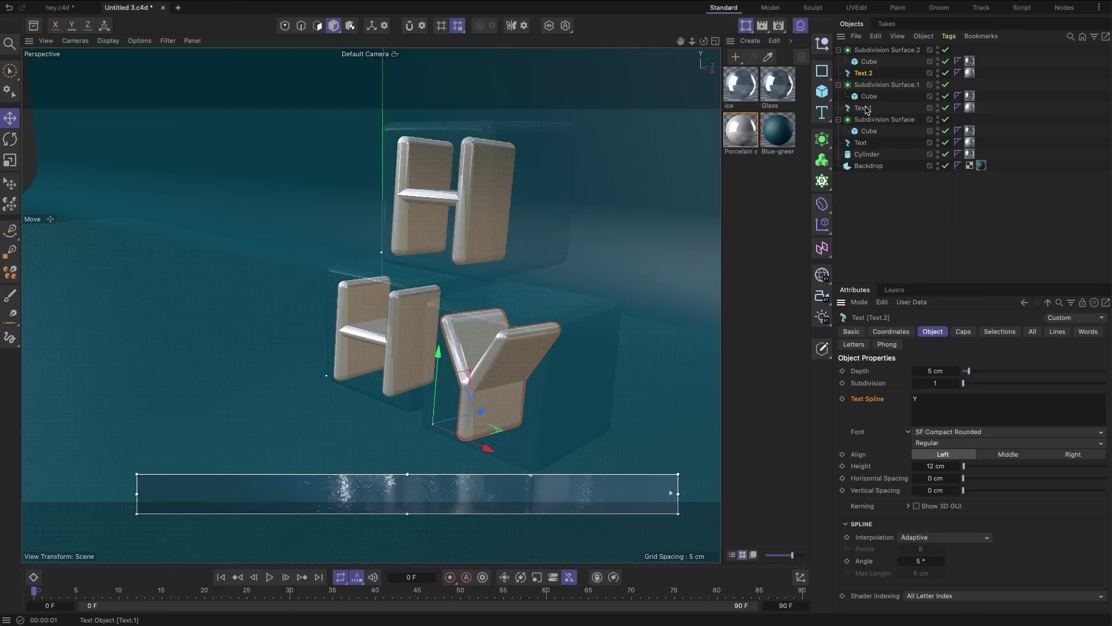
- Change the text of the letter in the lower-left cube to E
left_click(861, 143)
double_click(941, 409)
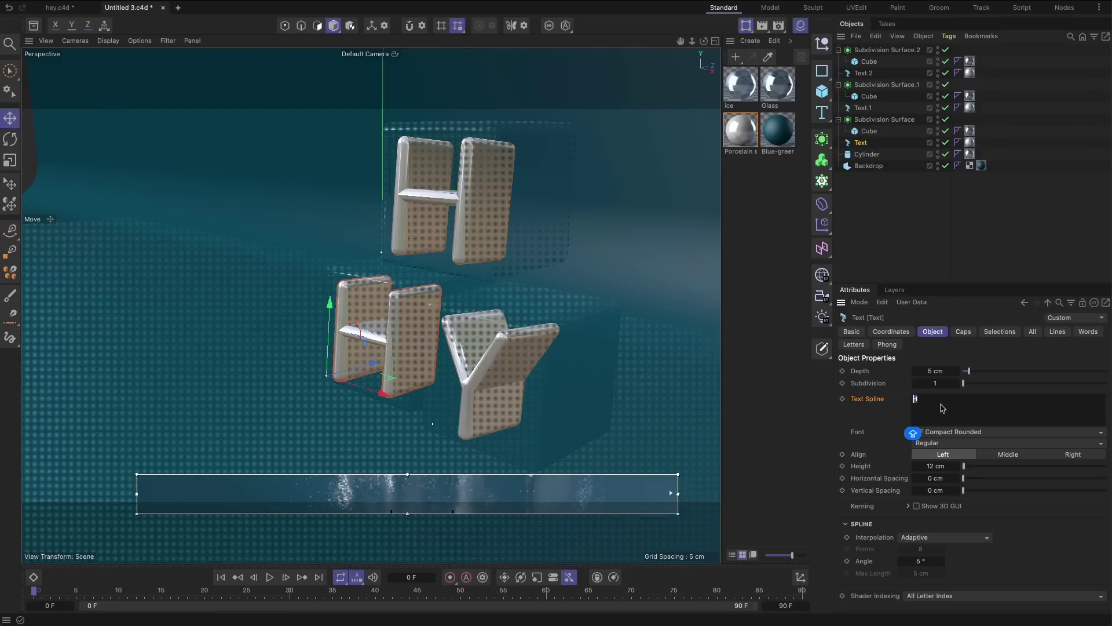
type("E")
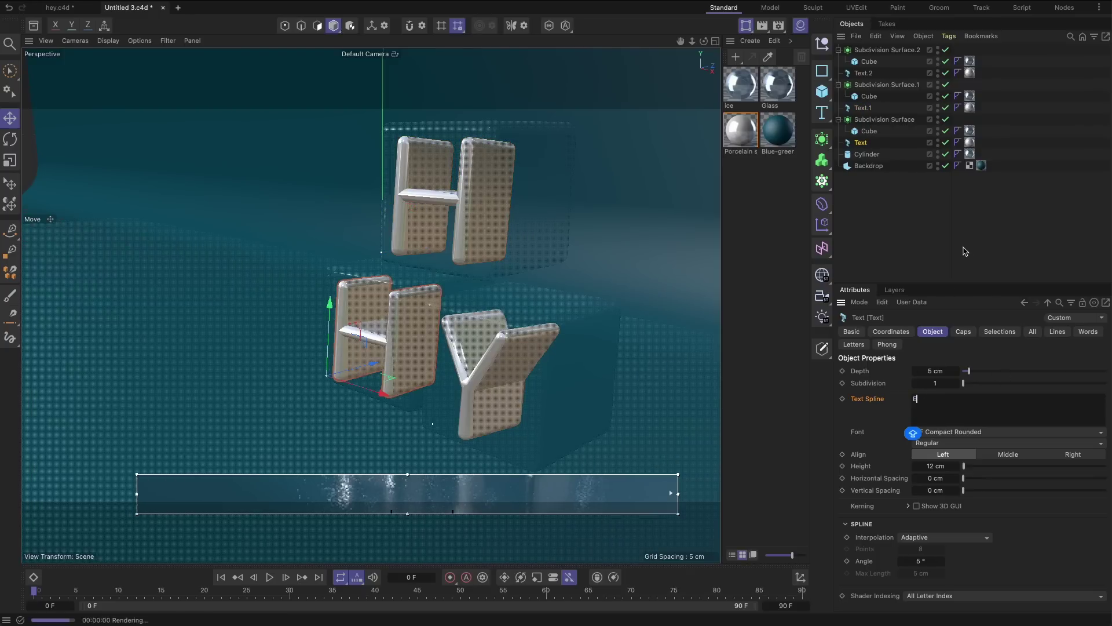
left_click(965, 251)
- Rotate the E slightly and shift it to sit centred inside the lower-left glass cube
left_click_drag(581, 326, 428, 353, "alt")
left_click(279, 353)
key("r")
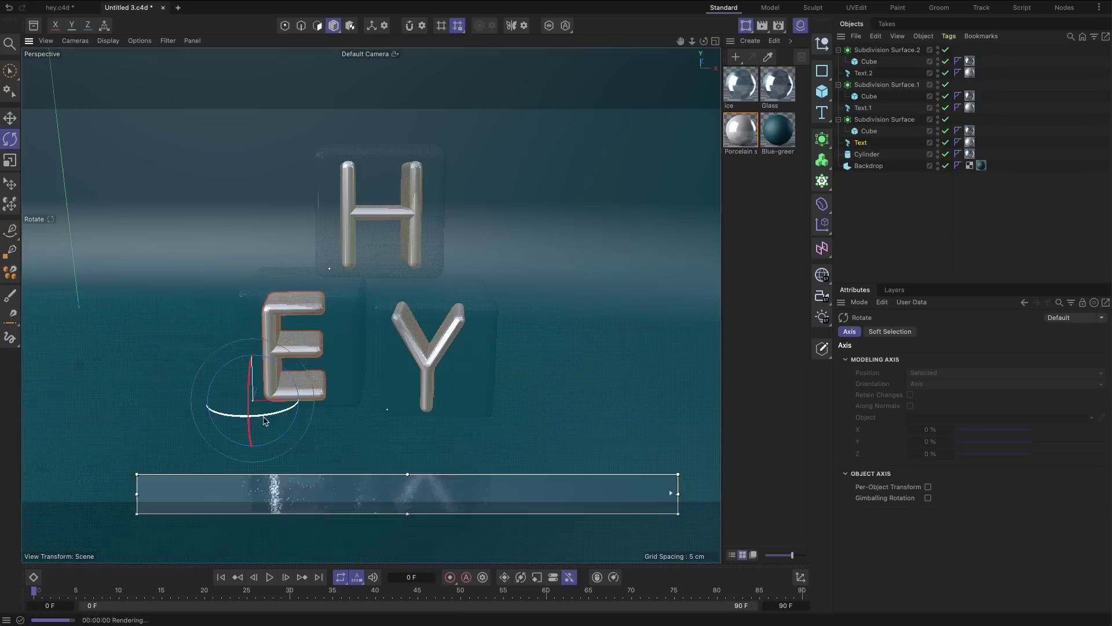
left_click_drag(263, 418, 272, 417)
left_click_drag(253, 401, 254, 394)
key("e")
left_click_drag(323, 398, 332, 400)
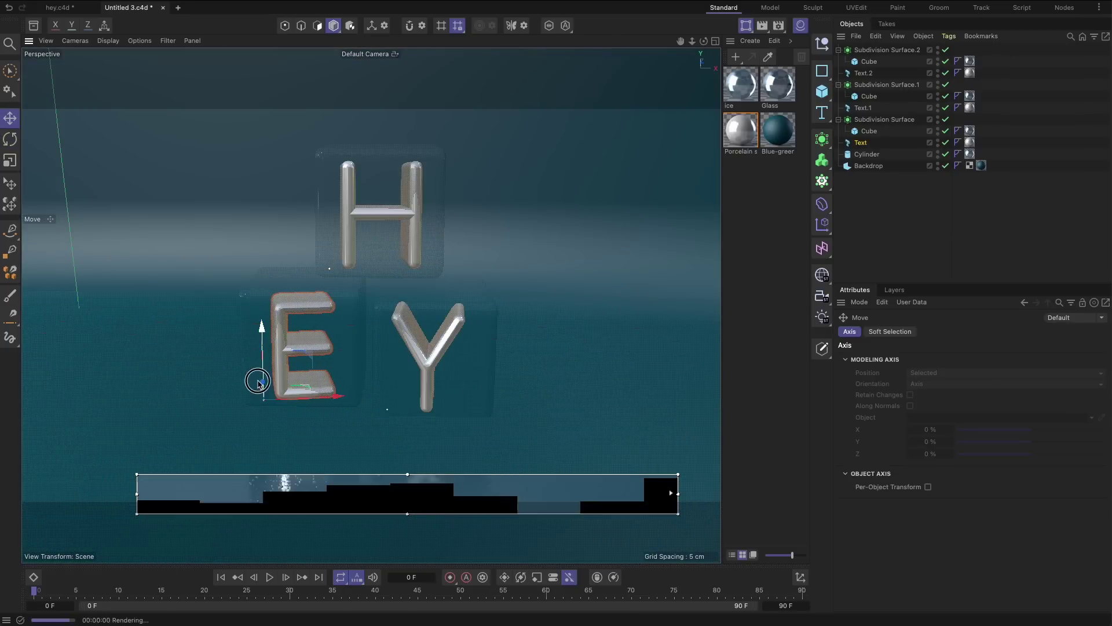
left_click_drag(258, 383, 273, 387)
key("r")
key("e")
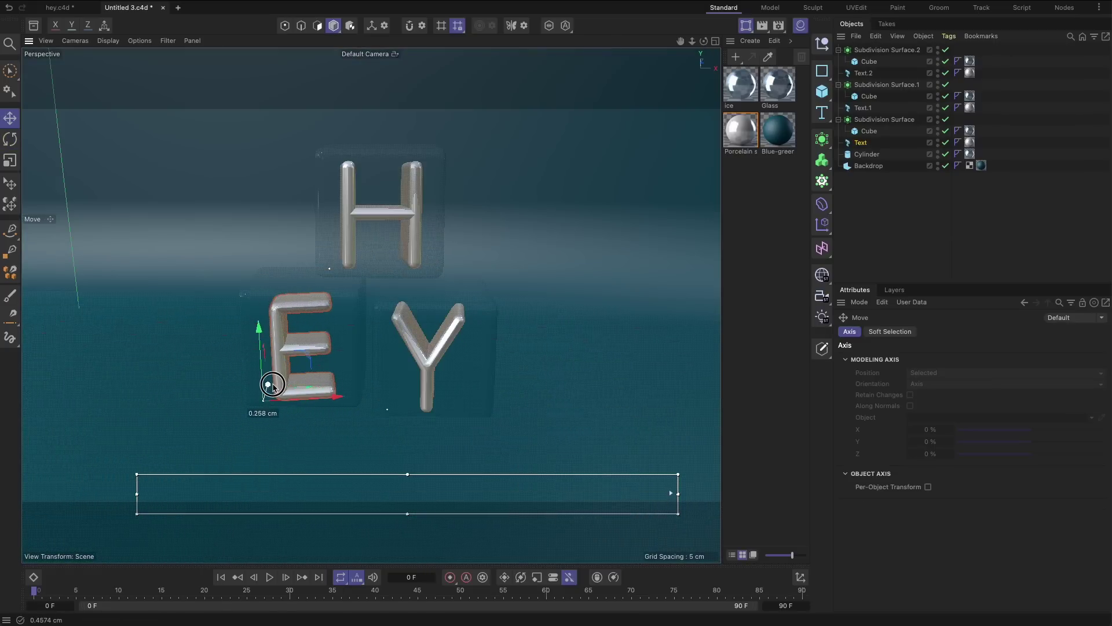
- Rotate the E together with its glass cube about the vertical axis
left_click(873, 121, "shift")
key("r")
left_click_drag(178, 341, 126, 326)
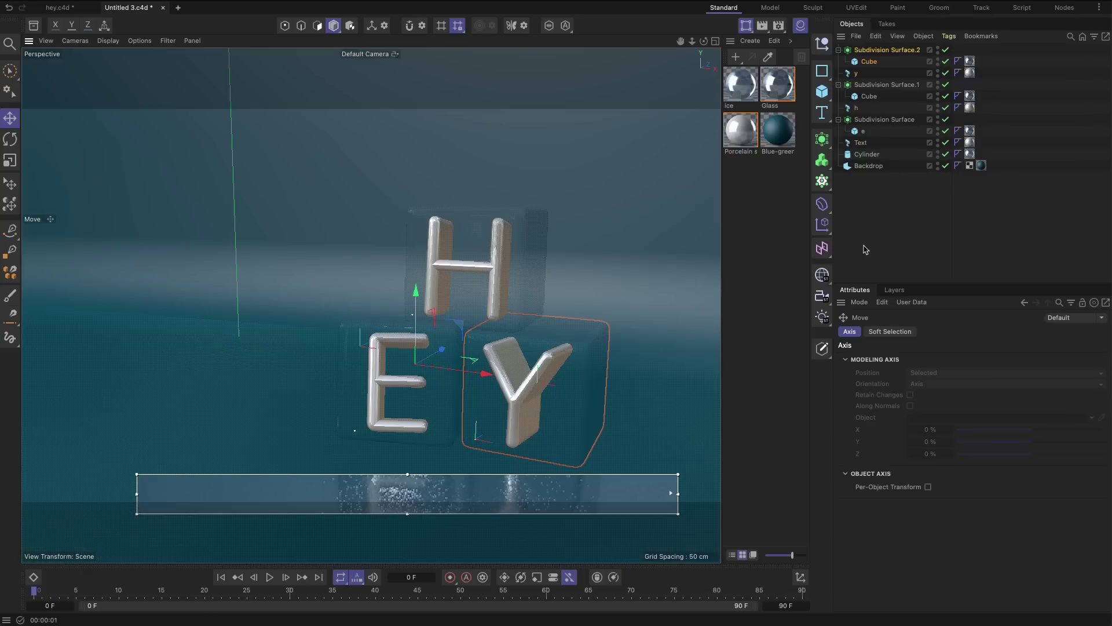
- Add a standard Light object to the scene
left_click(820, 321)
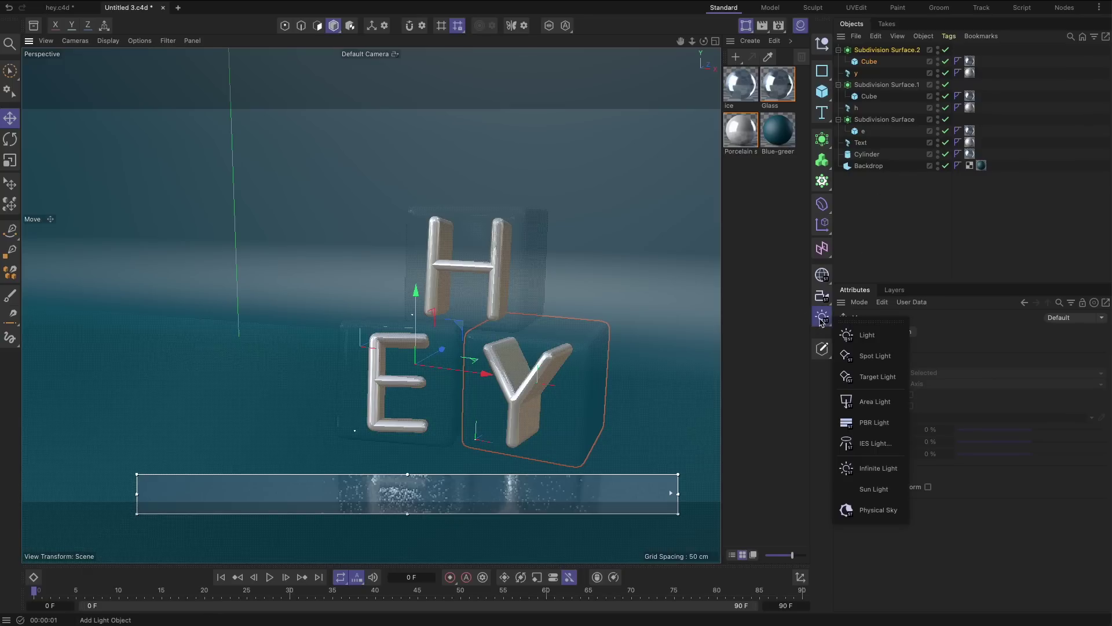
left_click(874, 338)
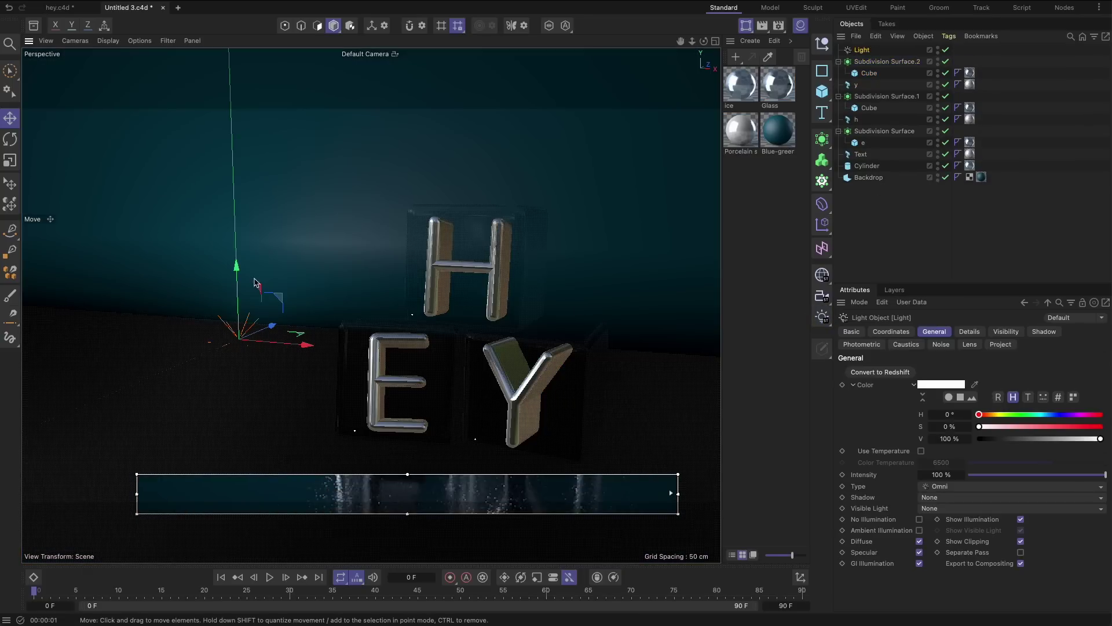
- Position the light high on the left side of the cubes and enlarge the render region to frame the whole block stack
left_click_drag(240, 266, 240, 141)
left_click_drag(269, 211, 238, 227)
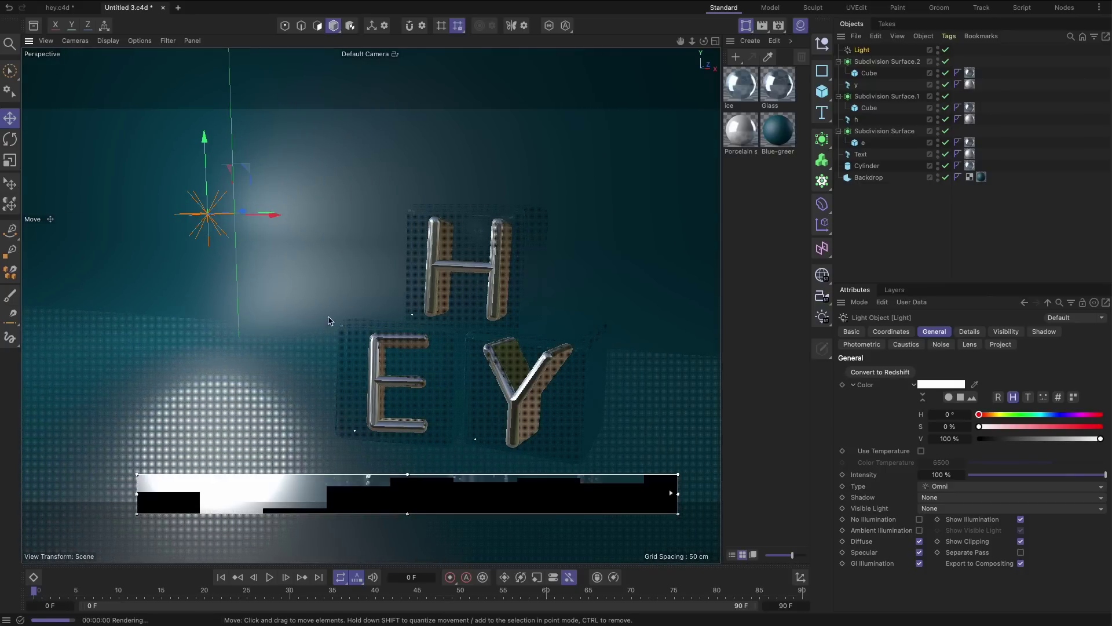
left_click_drag(329, 320, 360, 332, "alt")
left_click_drag(187, 265, 294, 275)
left_click_drag(407, 474, 407, 151)
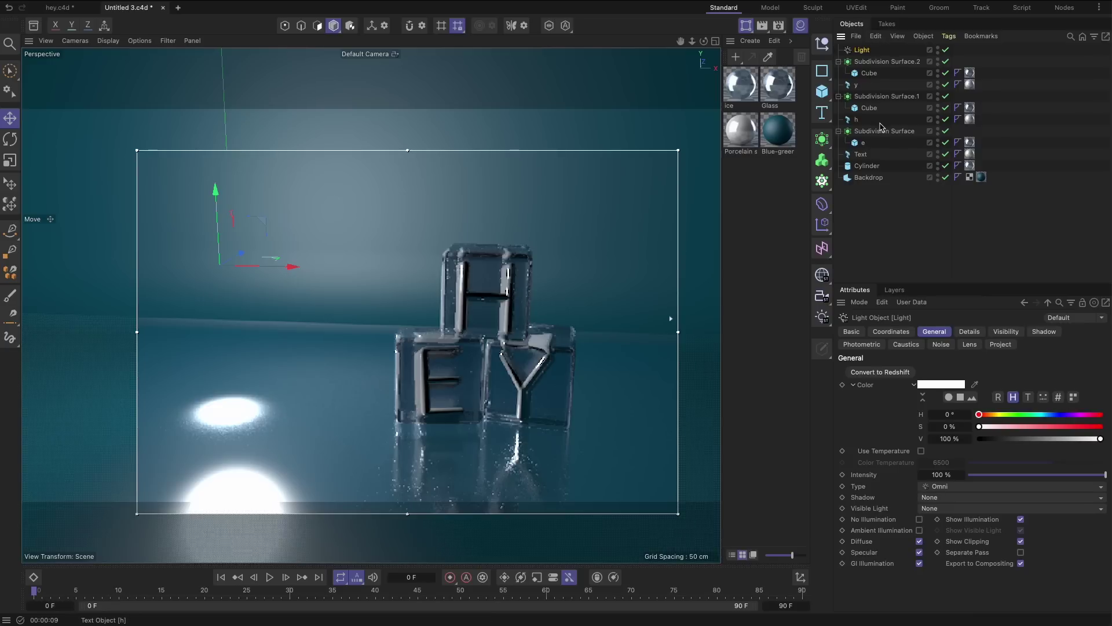
- Duplicate the light, place the copy on the right side of the cubes and push it about 23 cm toward the backdrop
key("super+v")
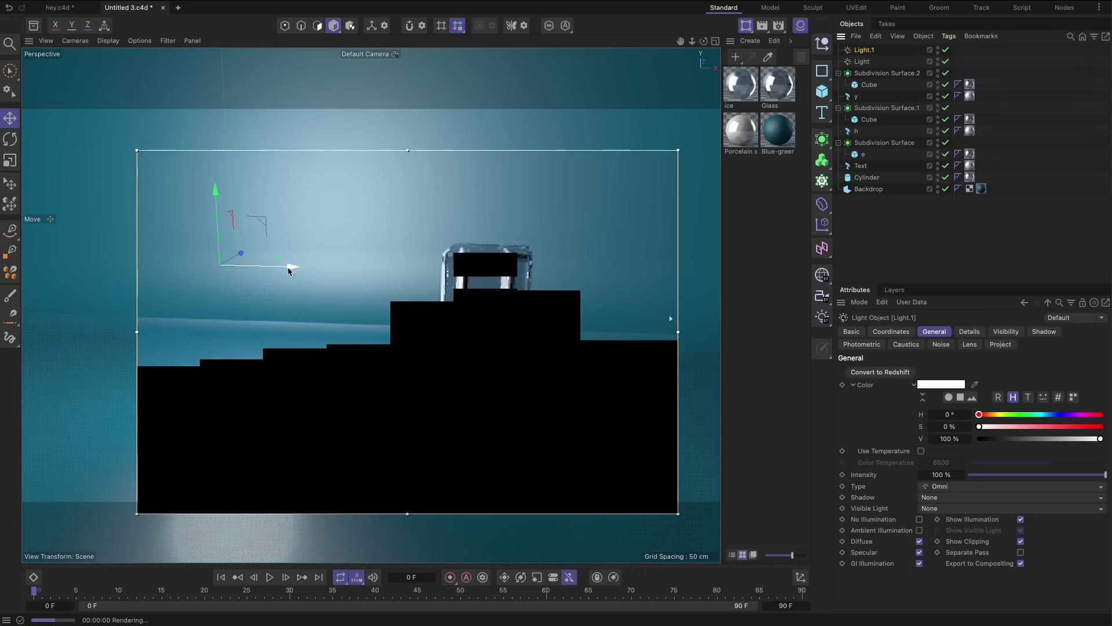
left_click_drag(293, 267, 743, 276)
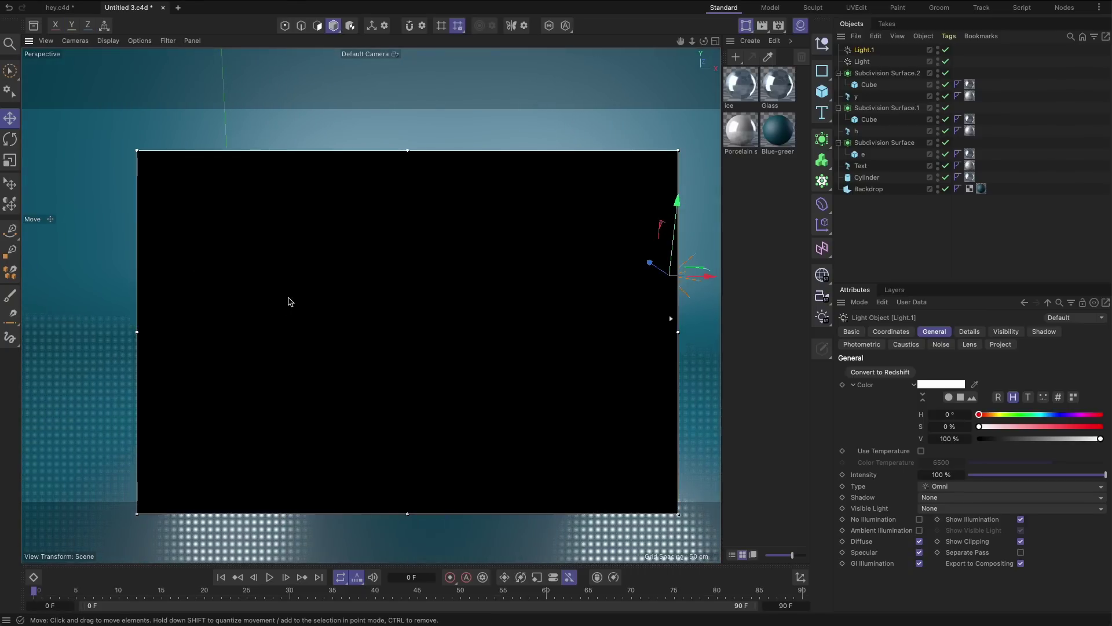
left_click_drag(316, 328, 260, 341, "alt")
left_click_drag(477, 382, 348, 409, "alt")
left_click_drag(461, 316, 566, 317)
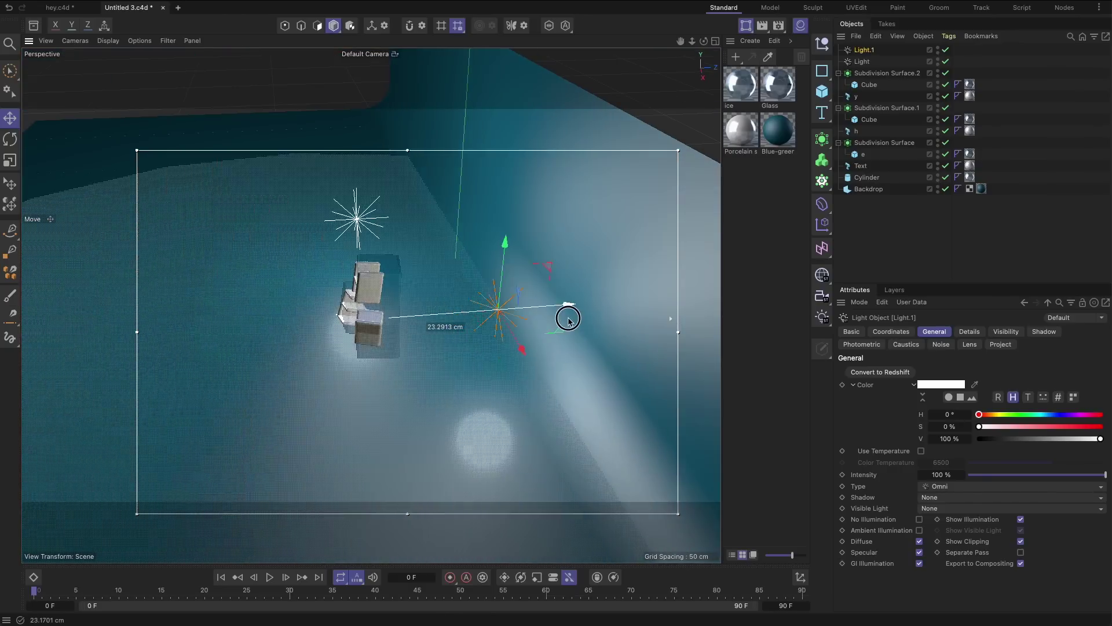
- Duplicate the light twice more, placing one copy in front on the right and the other in front on the left of the cubes
key("super+c")
key("super+v")
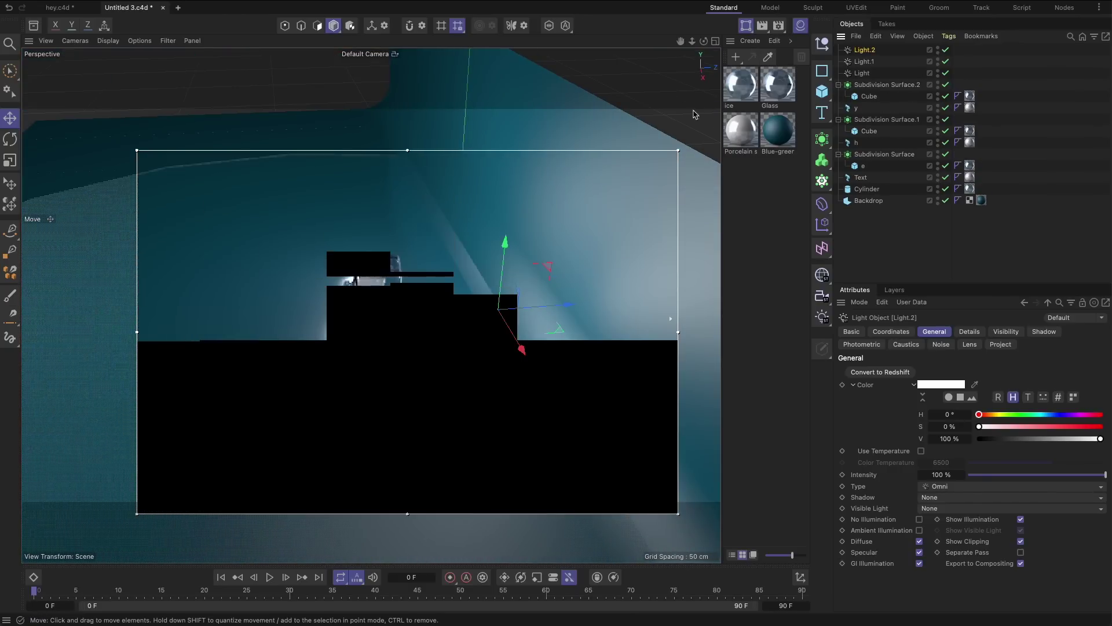
left_click_drag(566, 277, 284, 339)
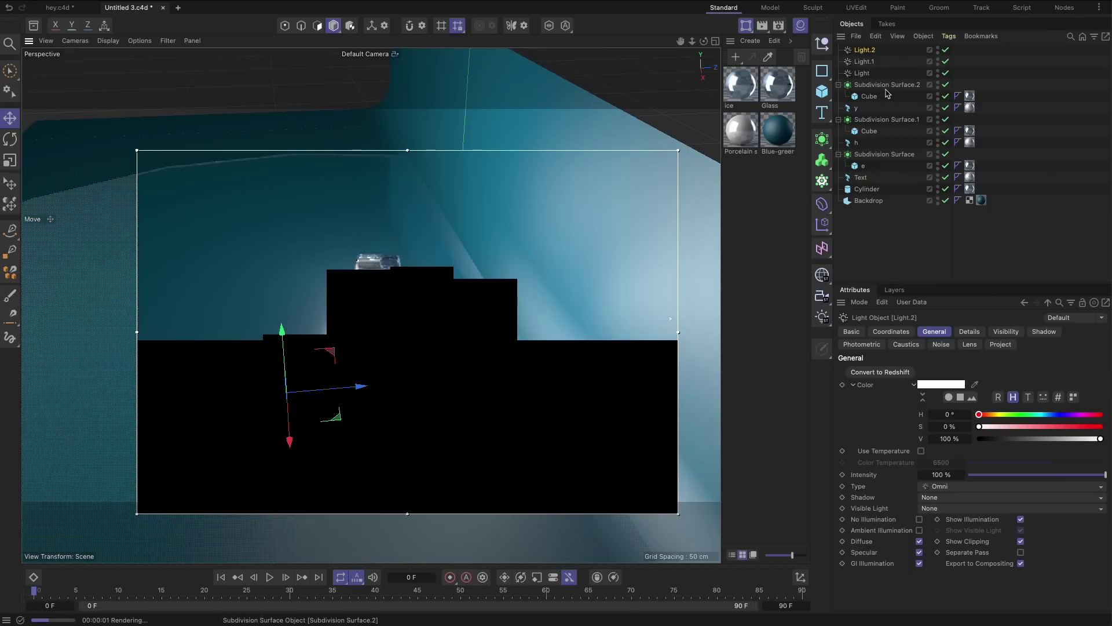
key("ctrl+c")
key("ctrl+v")
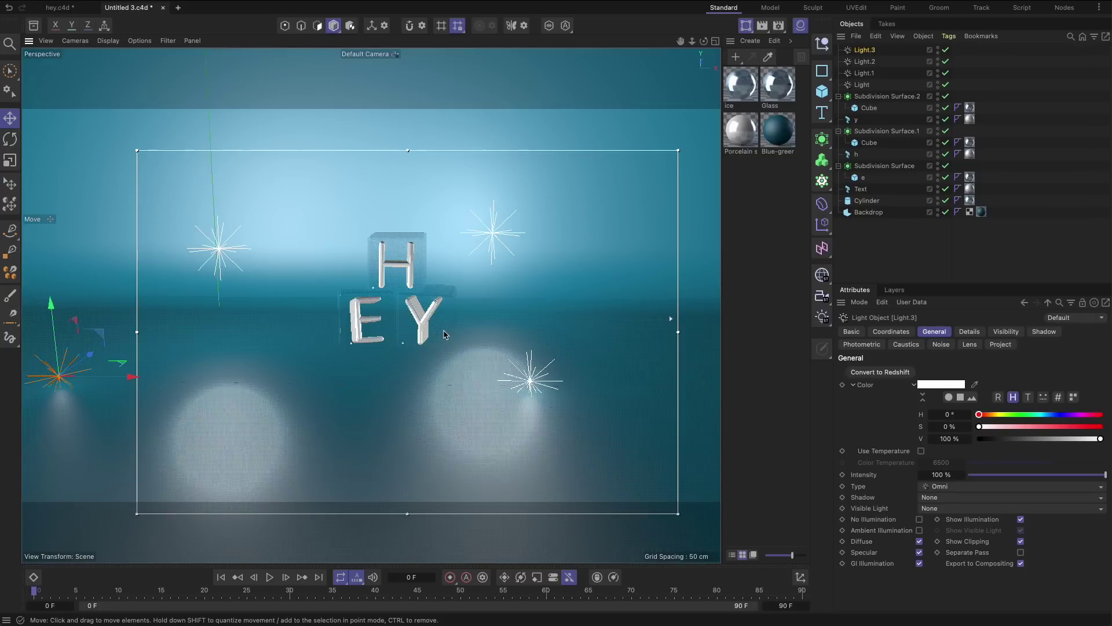
- Duplicate the front-left light and colour the copy magenta with hue 306° and saturation 100%
left_click_drag(443, 335, 447, 322, "ctrl")
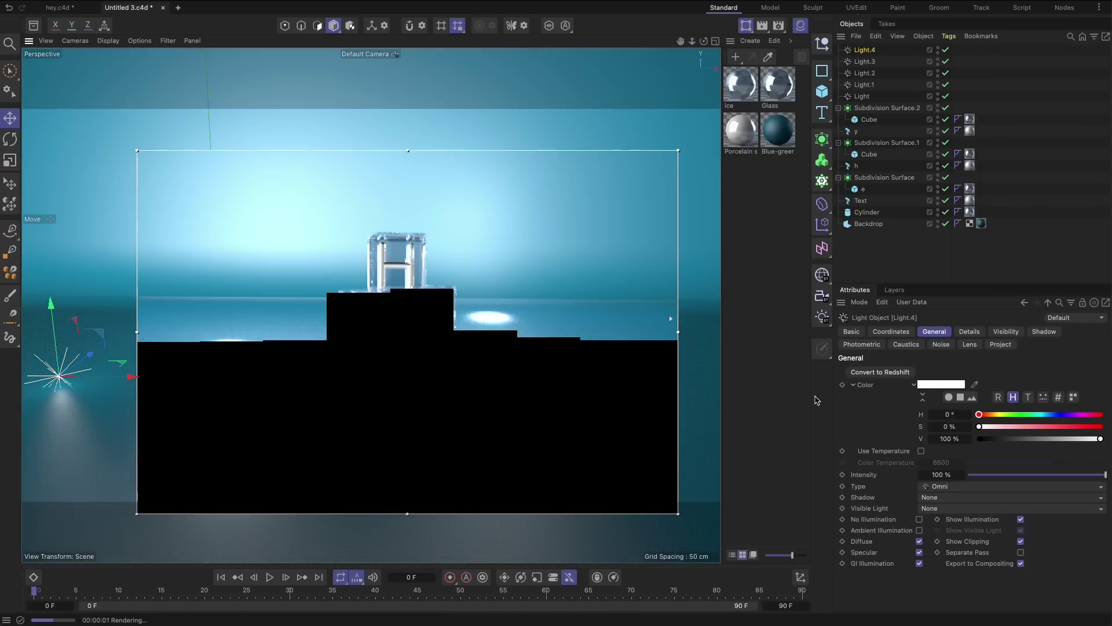
left_click(1078, 414)
mouse_move(1080, 427)
left_mouse_down()
mouse_move(1092, 426)
mouse_move(1083, 415)
mouse_move(1101, 426)
left_mouse_up()
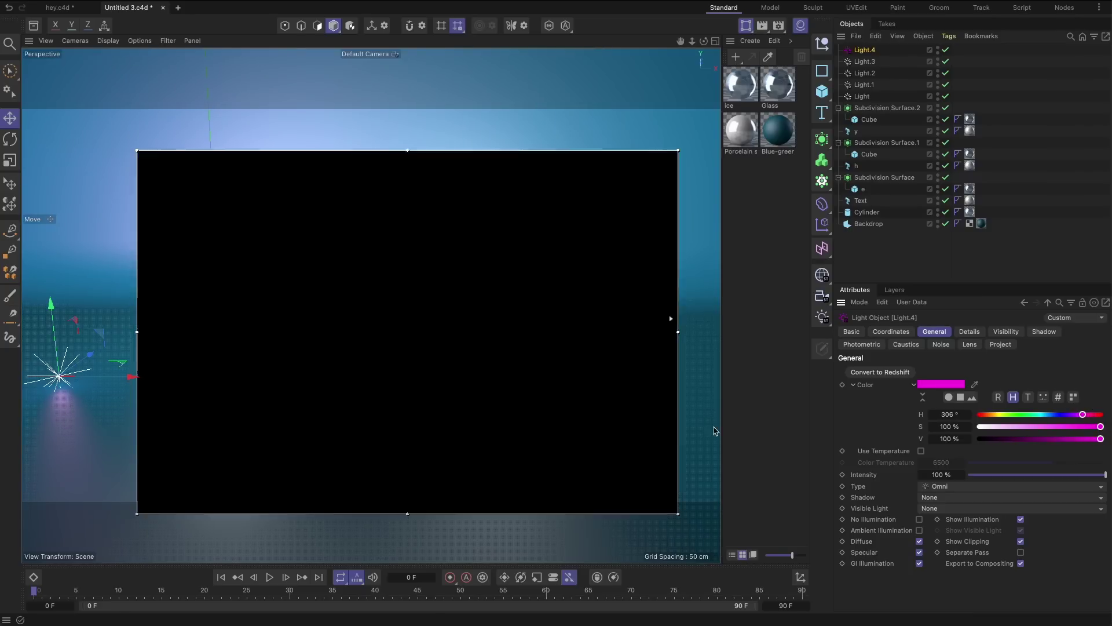
- Move the magenta light closer to the front-left side of the glass cubes
left_click_drag(134, 378, 310, 380)
left_click_drag(232, 306, 244, 260)
left_click_drag(306, 340, 357, 339)
left_click_drag(293, 321, 305, 302)
scroll(398, 304, "up", 6)
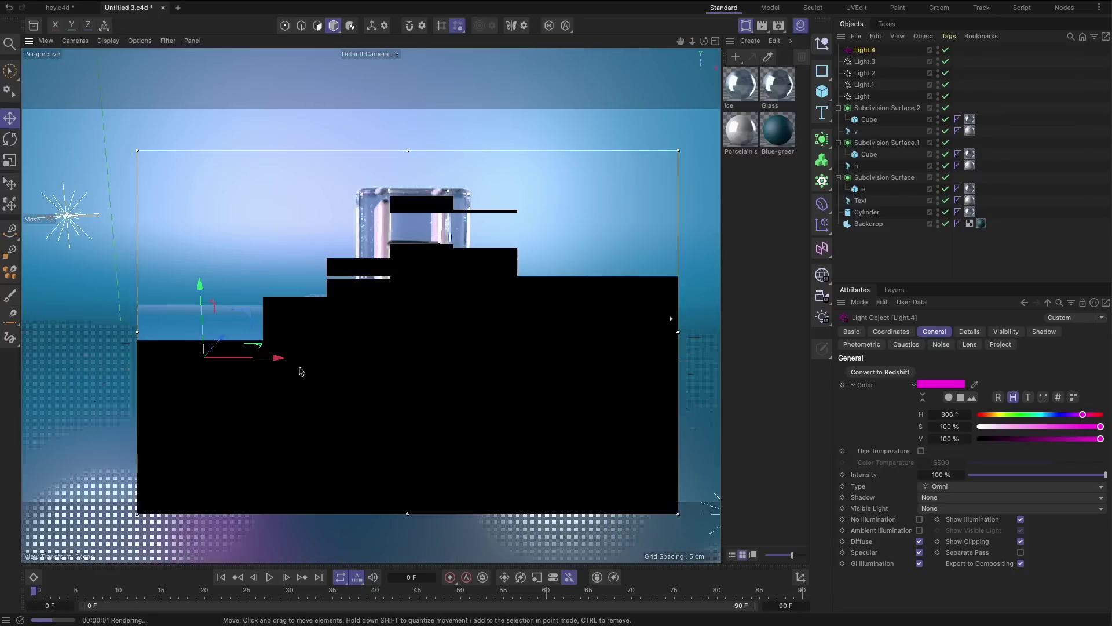
left_click_drag(364, 382, 323, 371, "alt")
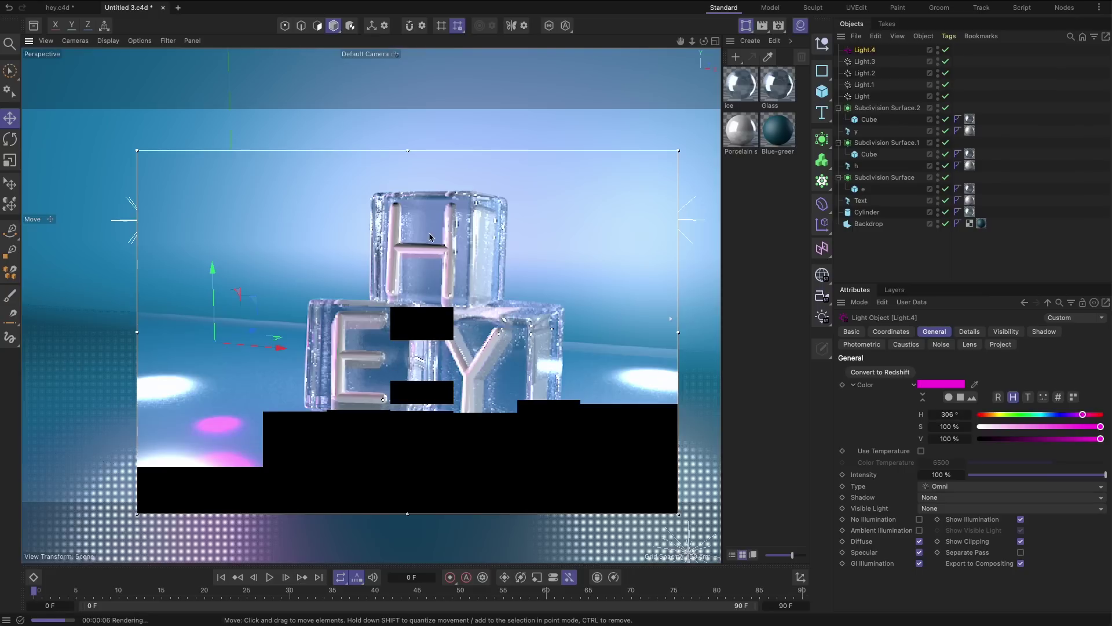
- Lower the intensity of Light.3 to 52%, Light.2 to 47% and the original Light to 87%
left_click(866, 62)
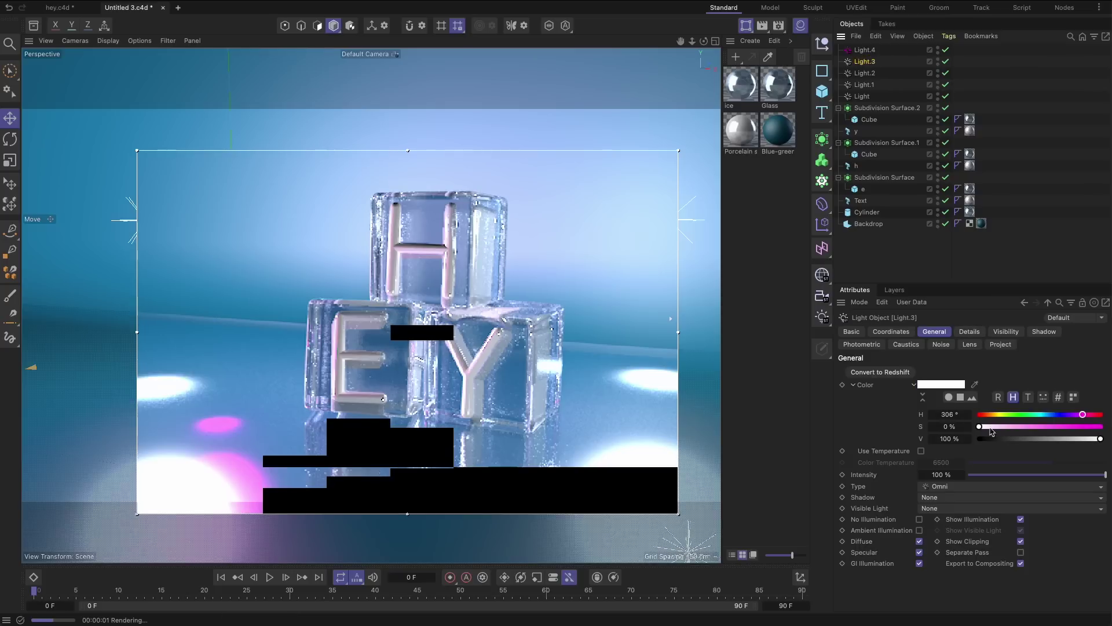
left_click(1041, 475)
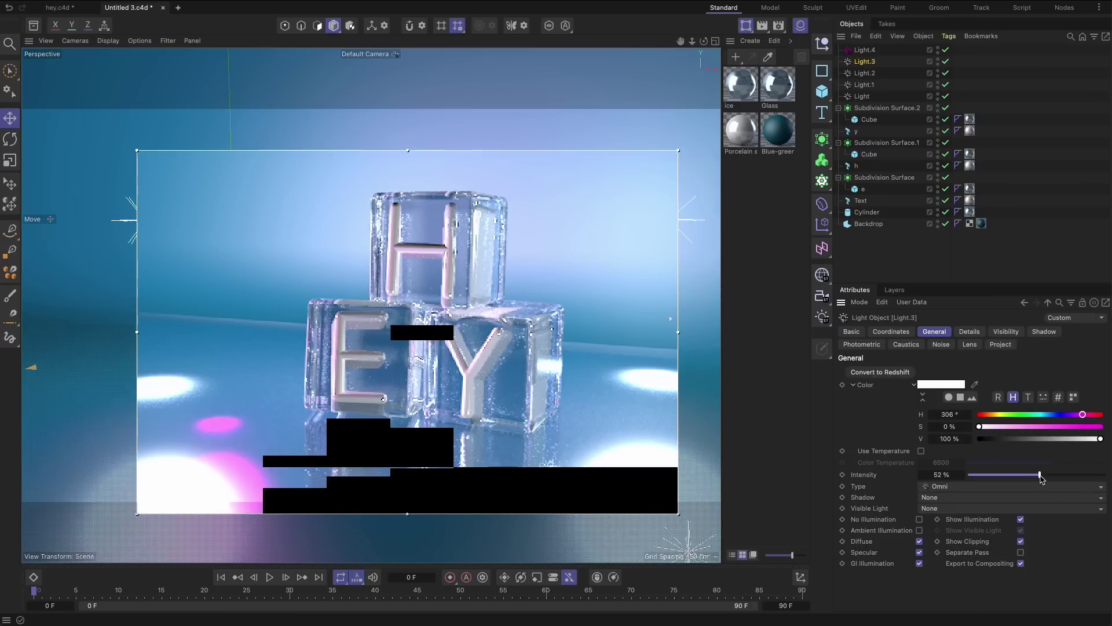
left_click(864, 73)
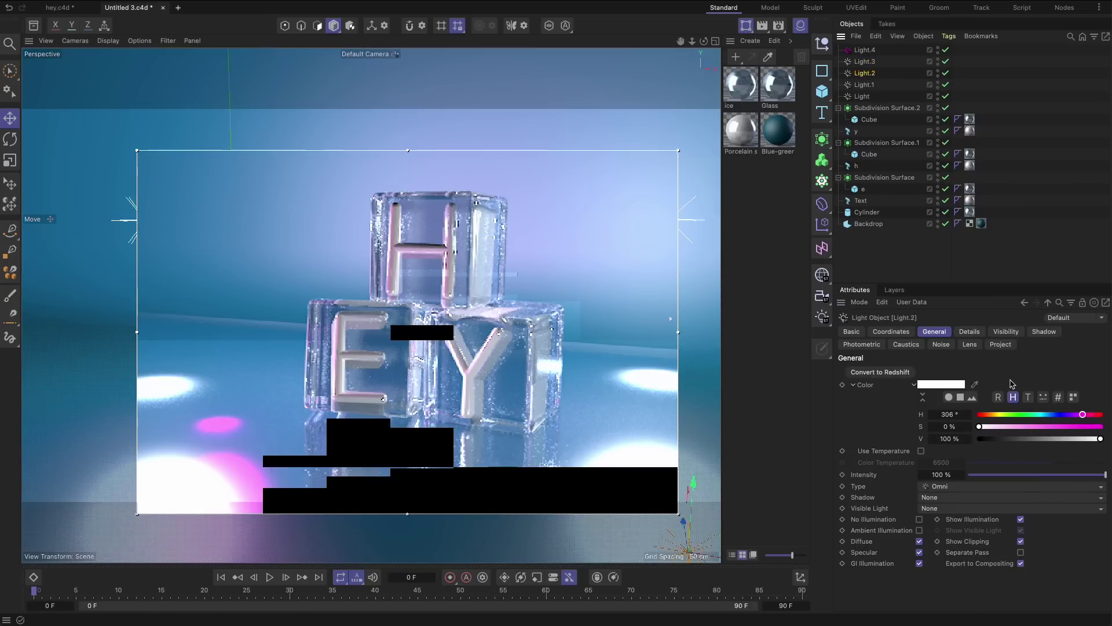
left_click(1034, 475)
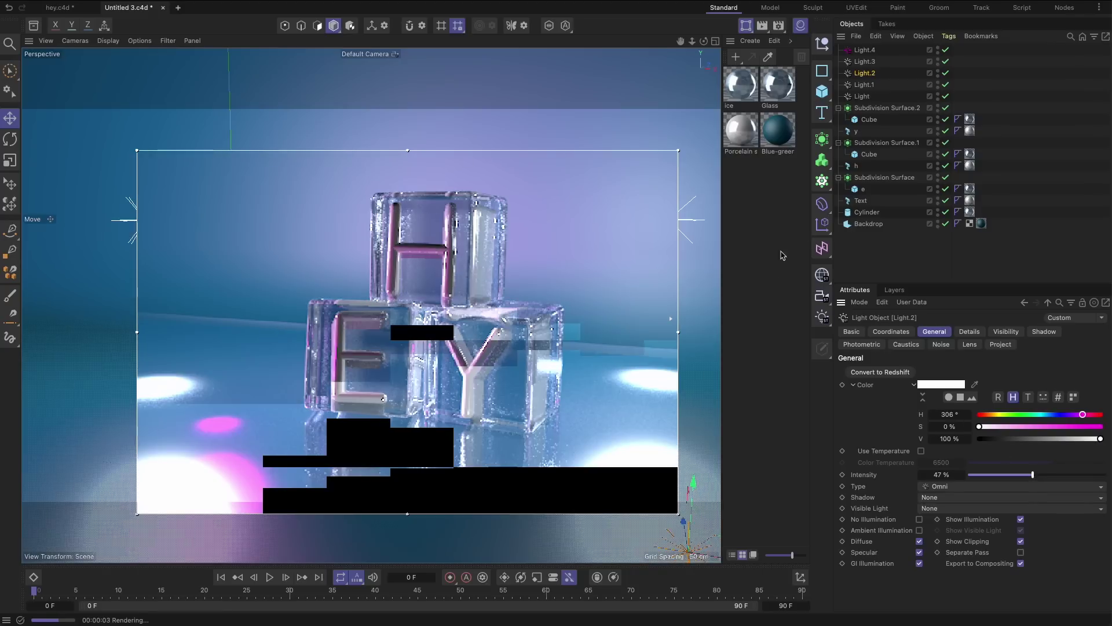
left_click(862, 96)
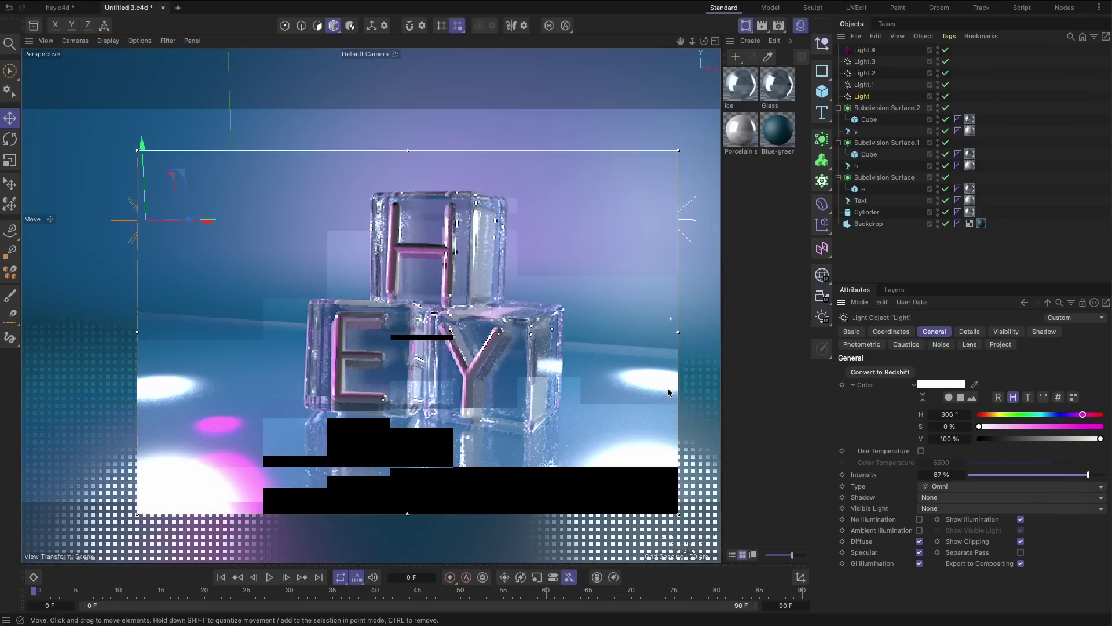
- Add a camera from a slightly raised view of the block stack and look through it
left_click_drag(593, 370, 593, 417, "alt")
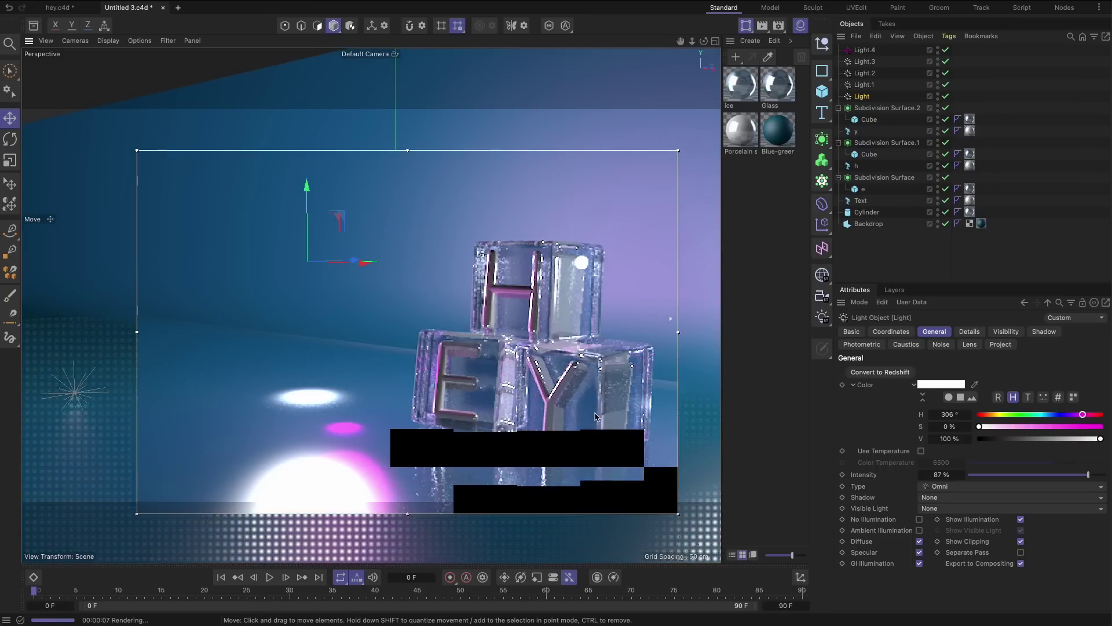
key("super+shift+z")
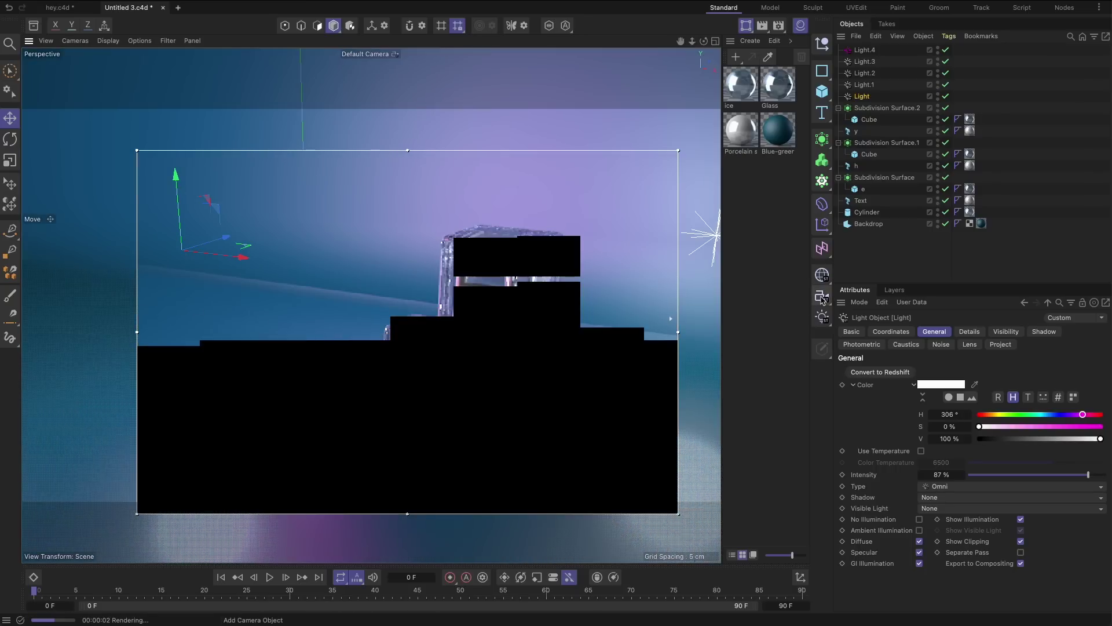
left_click(823, 300)
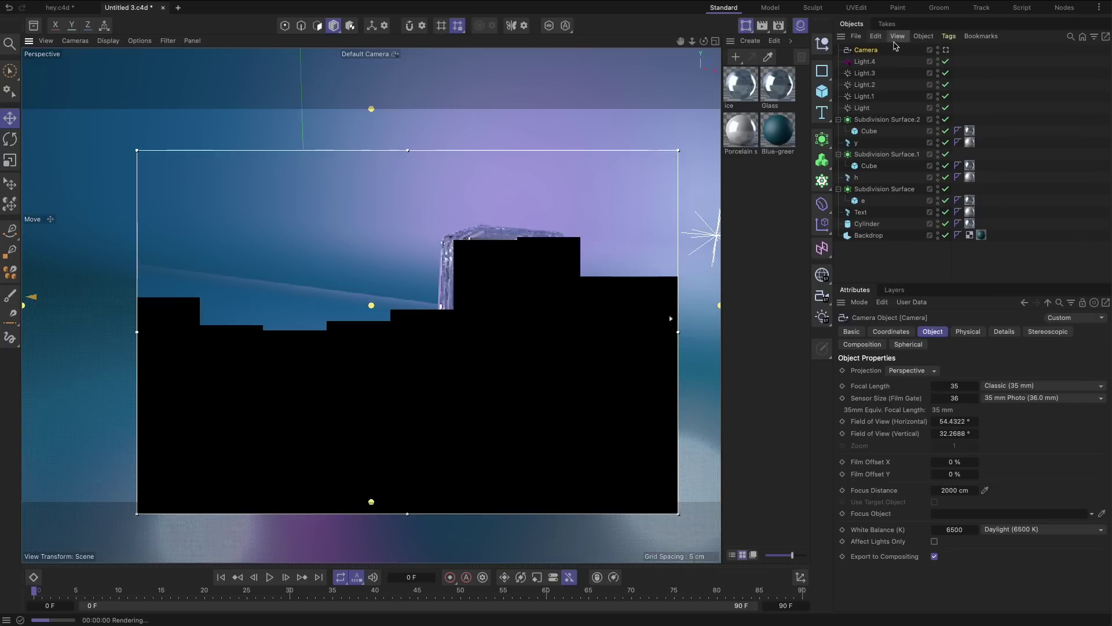
mouse_move(588, 313)
left_mouse_down()
mouse_move(582, 300)
mouse_move(578, 310)
left_mouse_up()
scroll(578, 312, "up", 3)
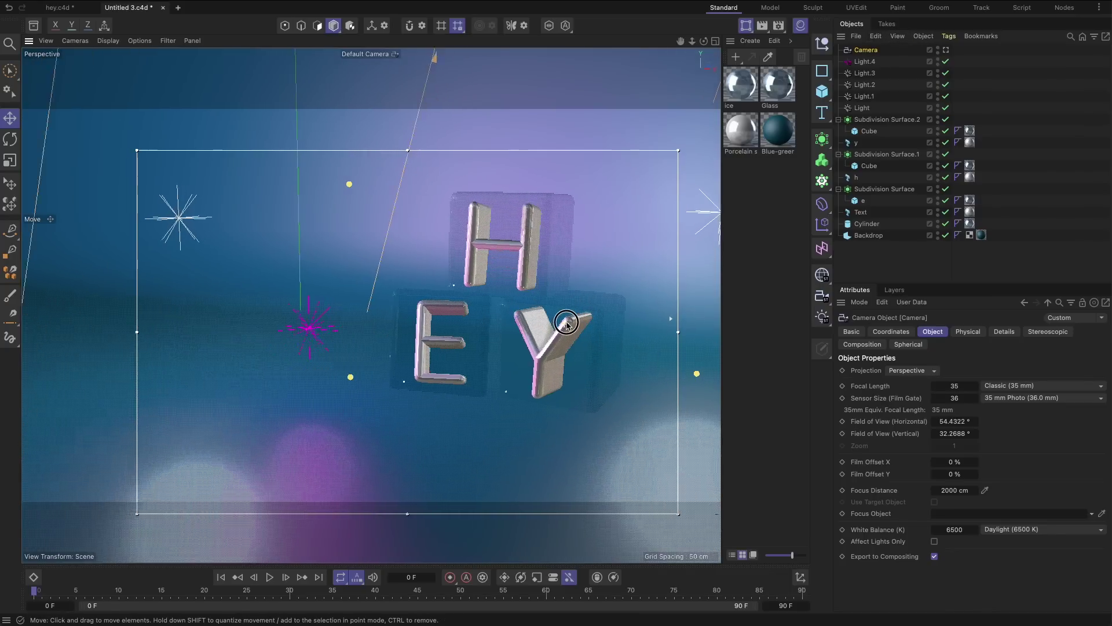
left_click(946, 50)
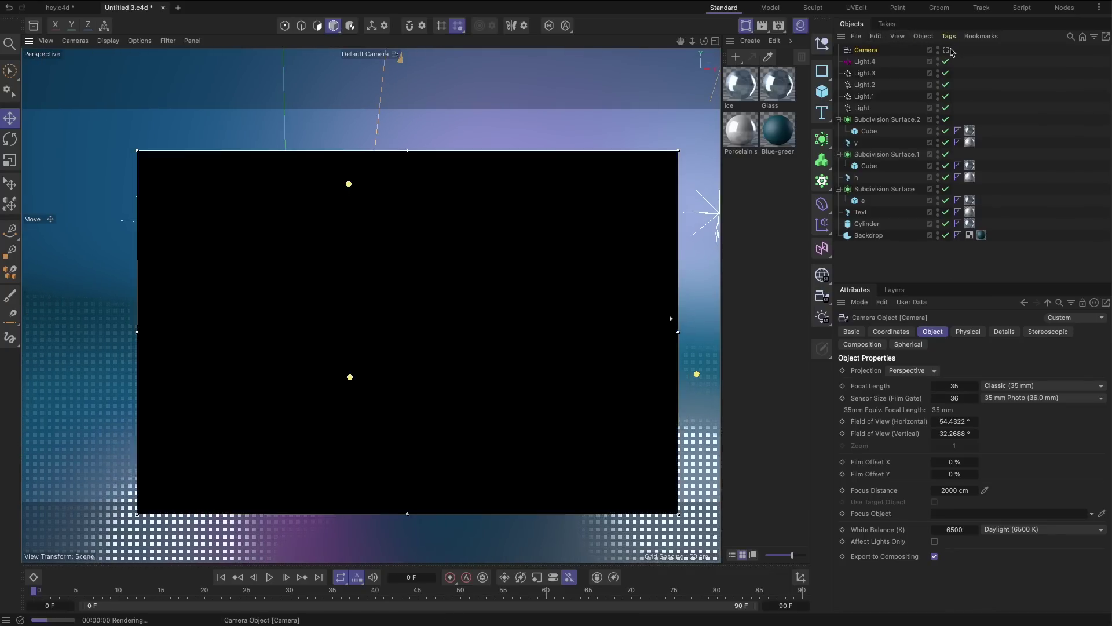
left_click(946, 50)
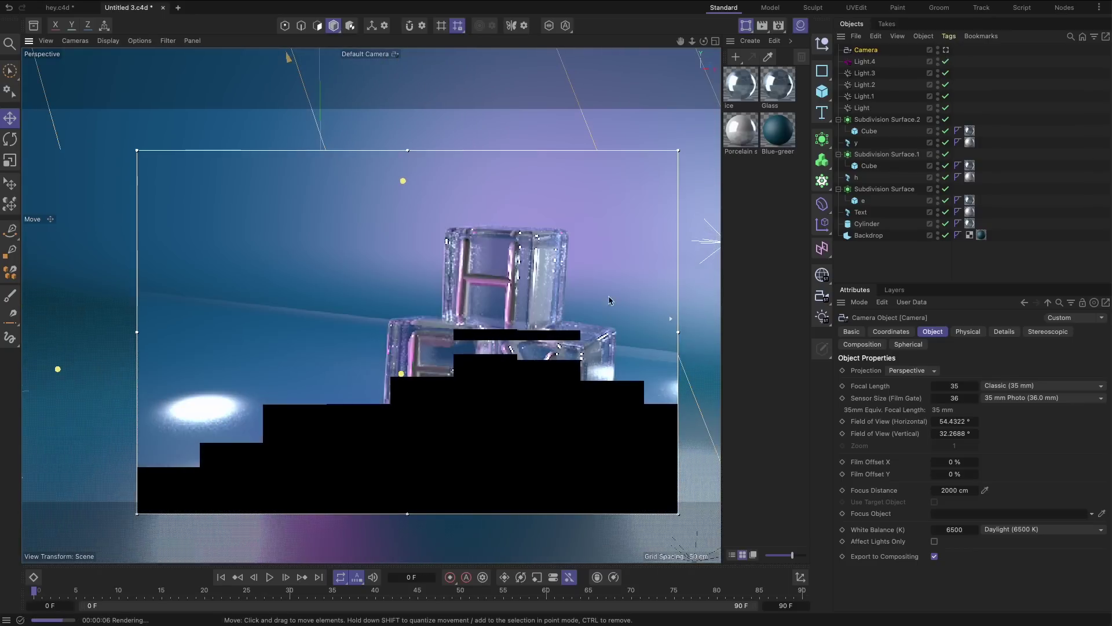
left_click(946, 50)
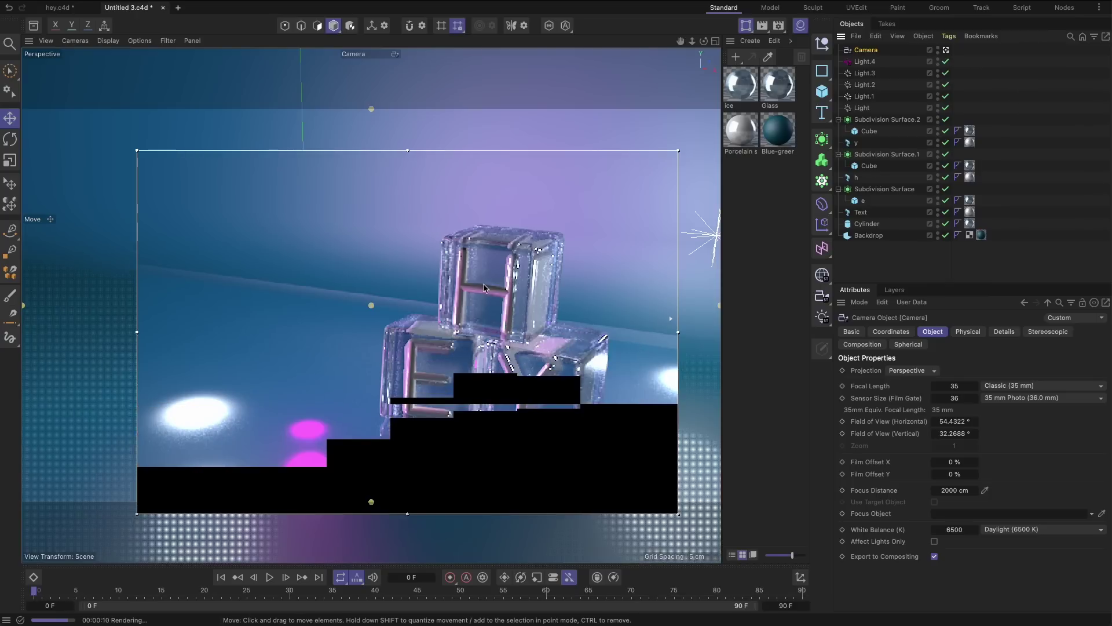
- Adjust the framing of the blocks through the camera and switch between the camera view and the default view
left_click_drag(484, 283, 502, 321, "alt")
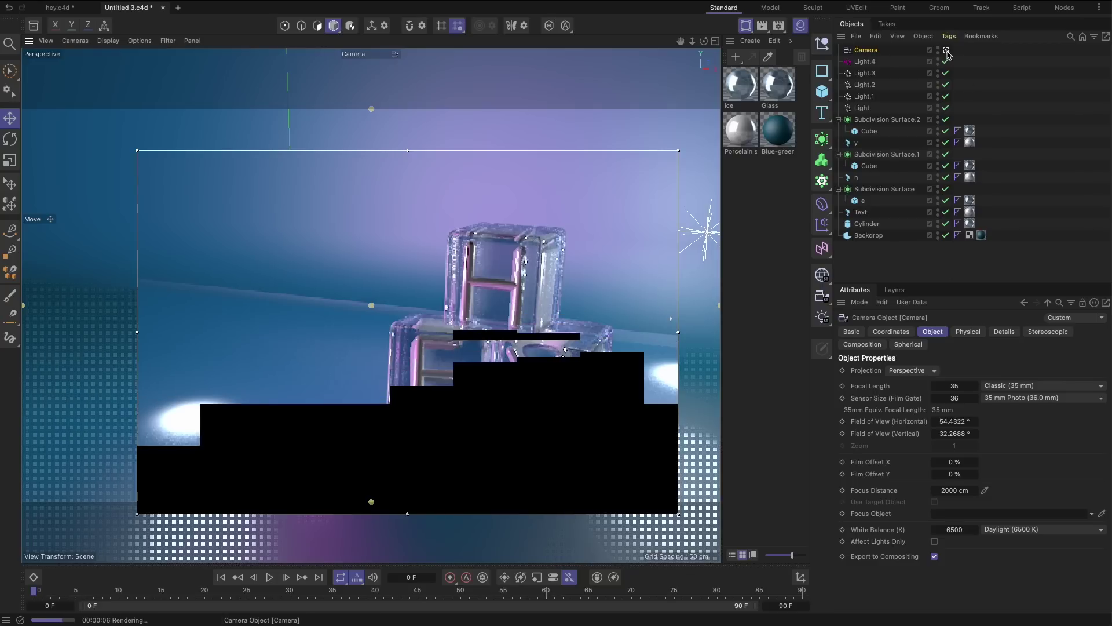
left_click(947, 52)
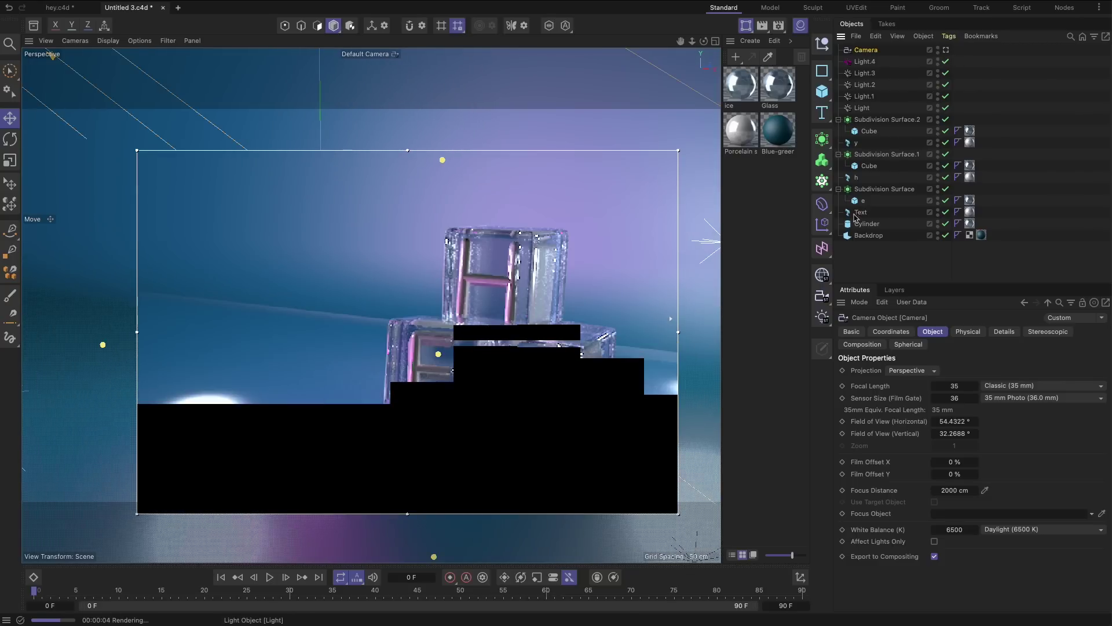
left_click_drag(370, 323, 397, 337, "alt")
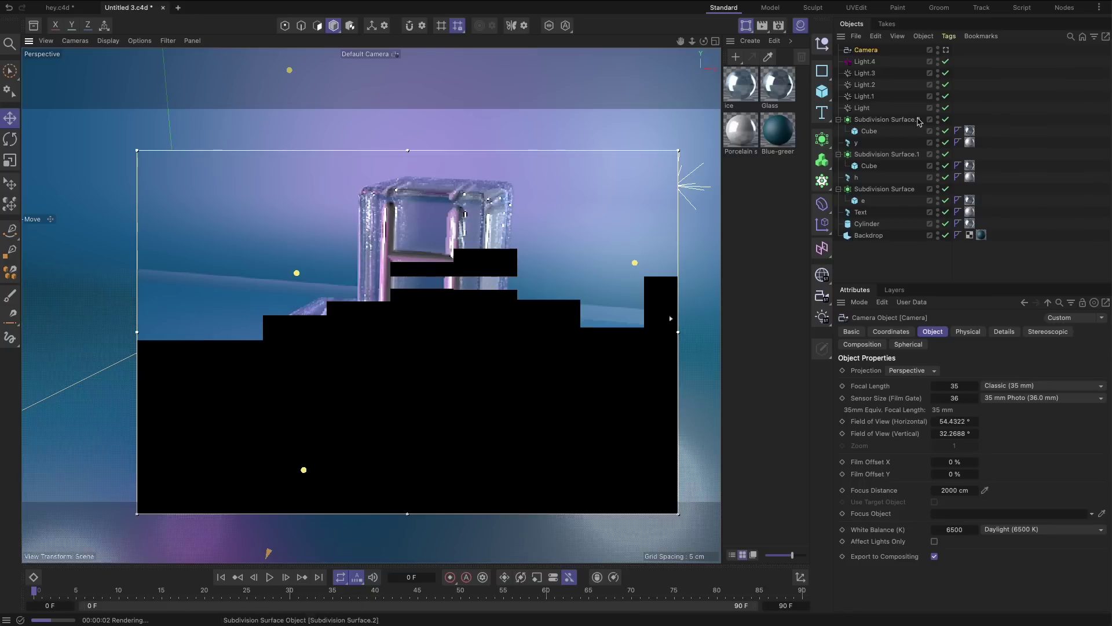
left_click(947, 50)
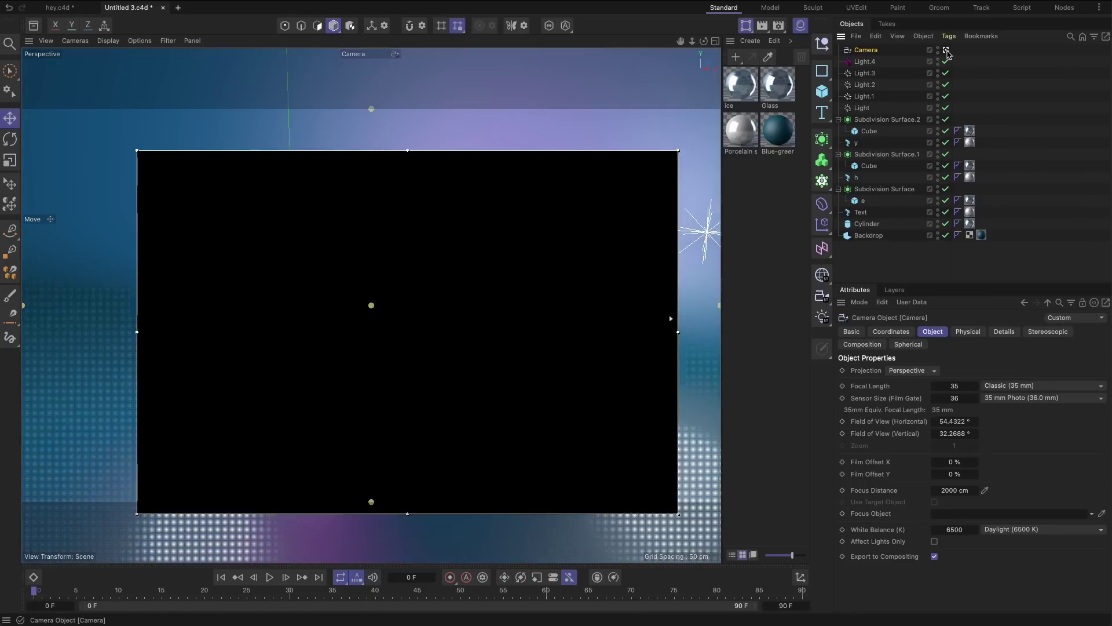
left_click(947, 51)
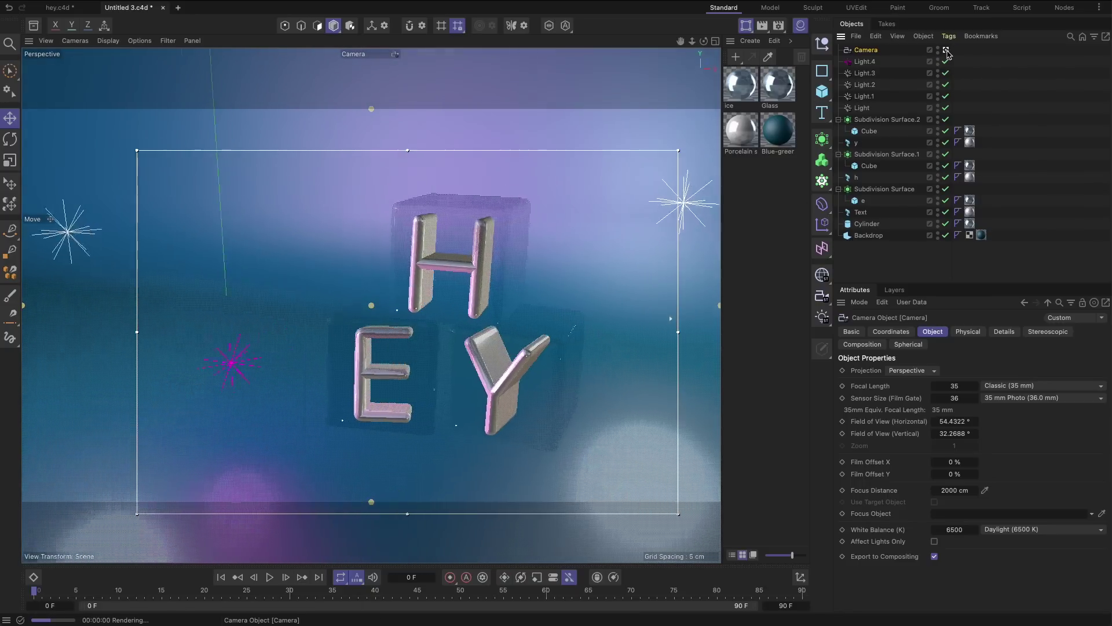
left_click_drag(459, 383, 515, 343, "alt")
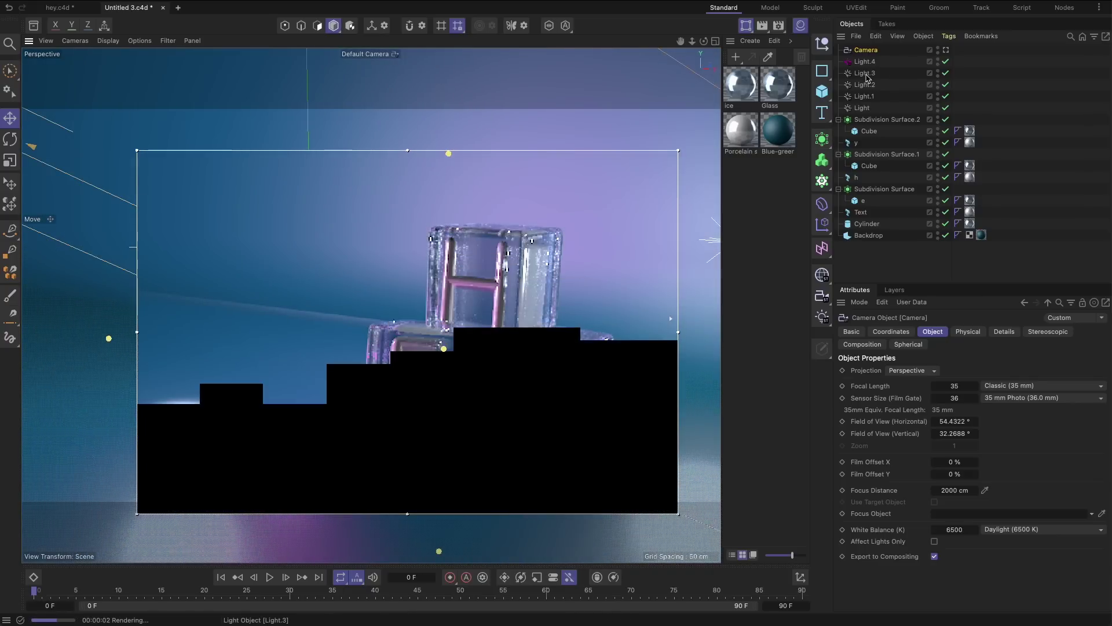
- Group all five lights under a null named lights and collapse the group
left_click(892, 72)
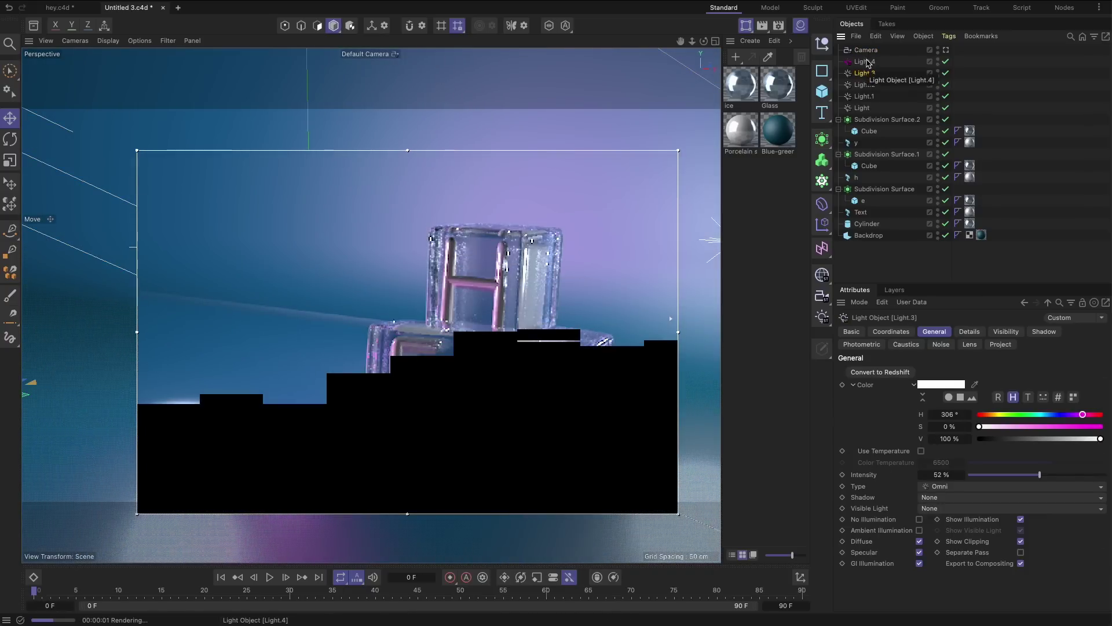
left_click(867, 63)
left_click(854, 108, "shift")
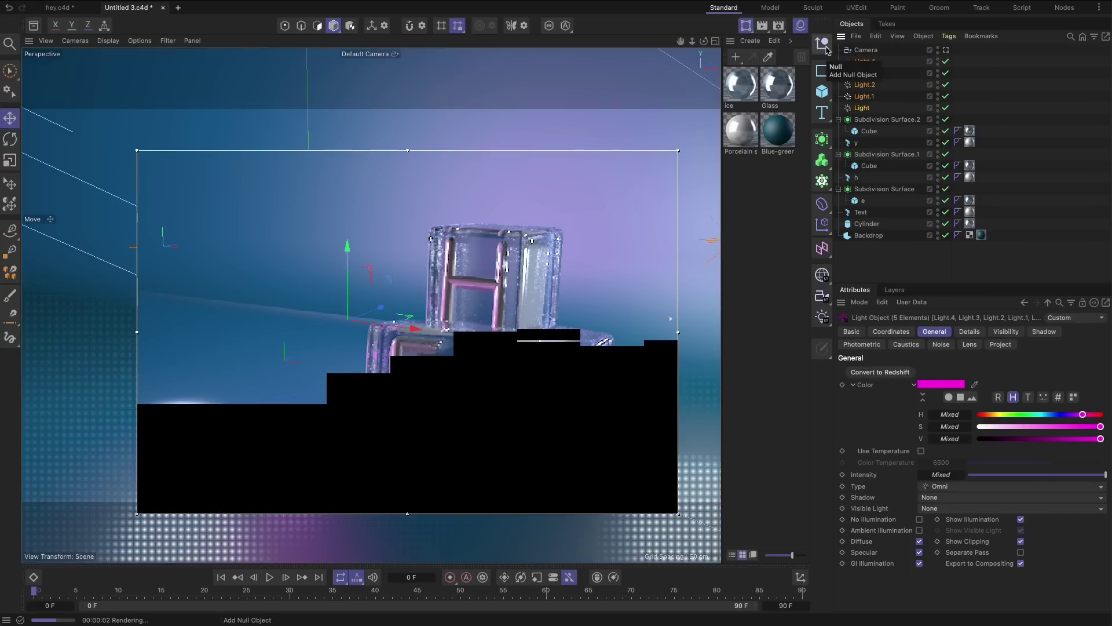
left_click(824, 46)
left_click_drag(870, 77, 868, 54)
left_click(838, 51)
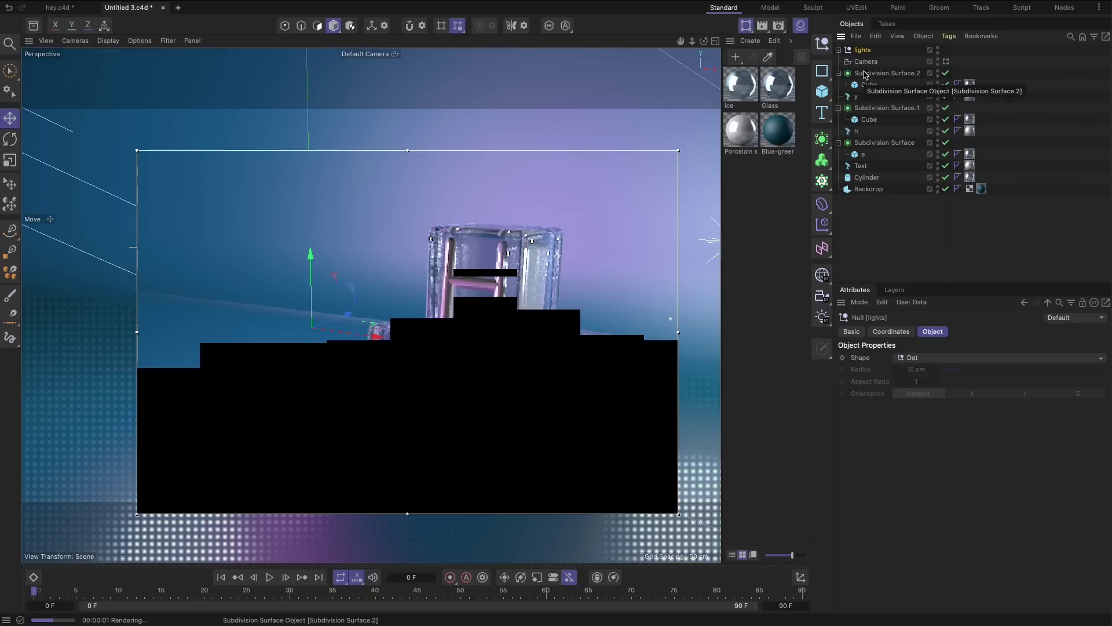
- Group the three subdivided glass cubes with their letters under a null
left_click(863, 72)
left_click(869, 154, "shift")
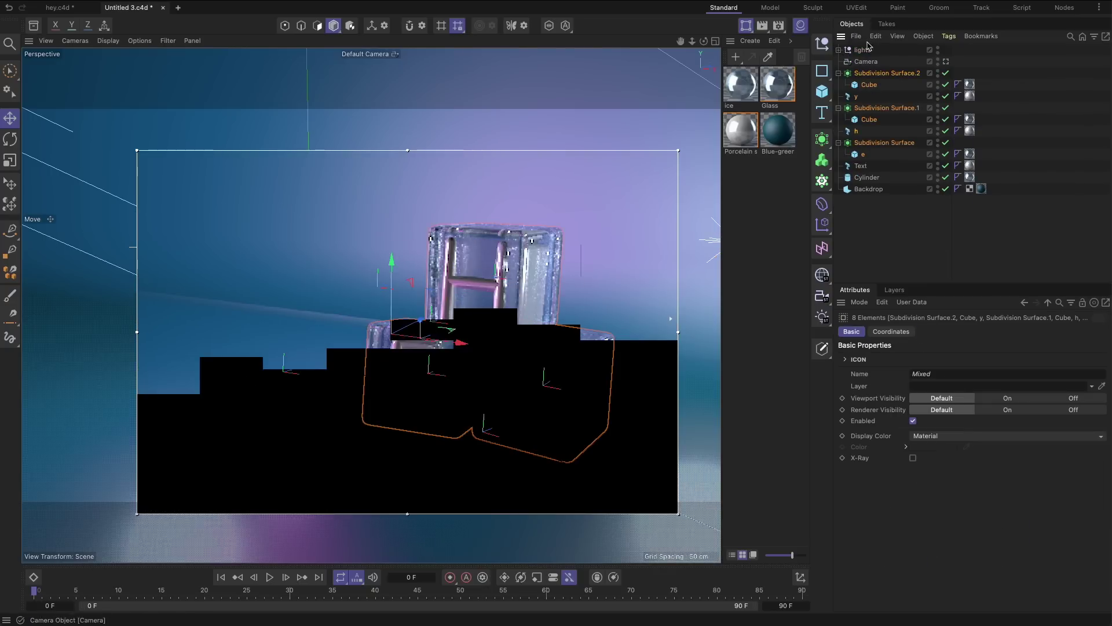
left_click_drag(869, 154, 849, 51)
- Switch to the hey.c4d project and review its output, save and multi-pass render settings
left_click(58, 9)
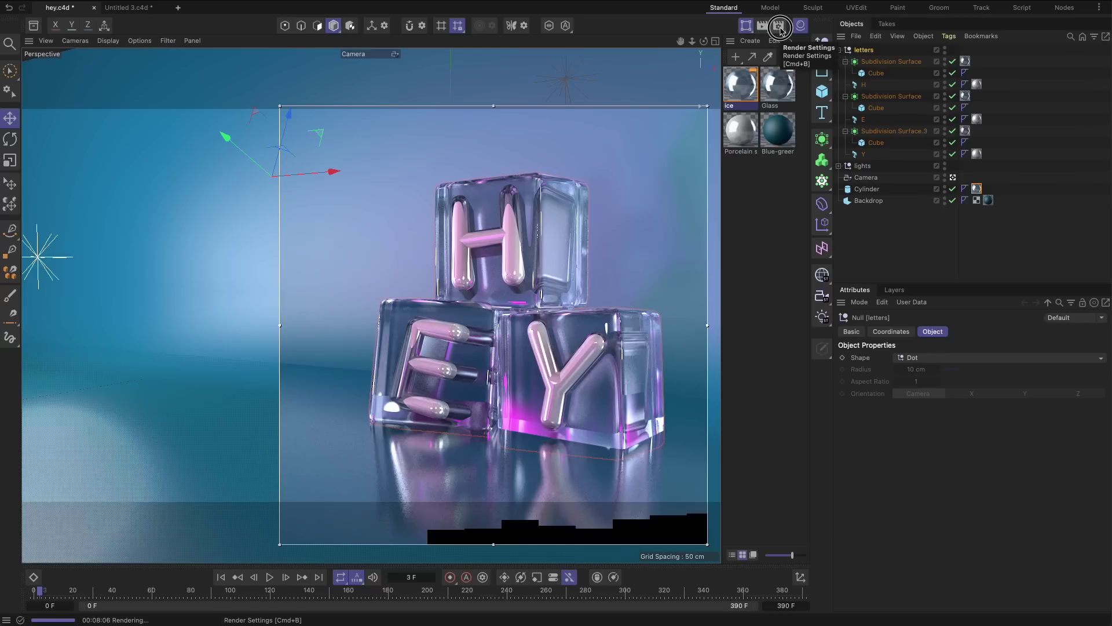
left_click(789, 33)
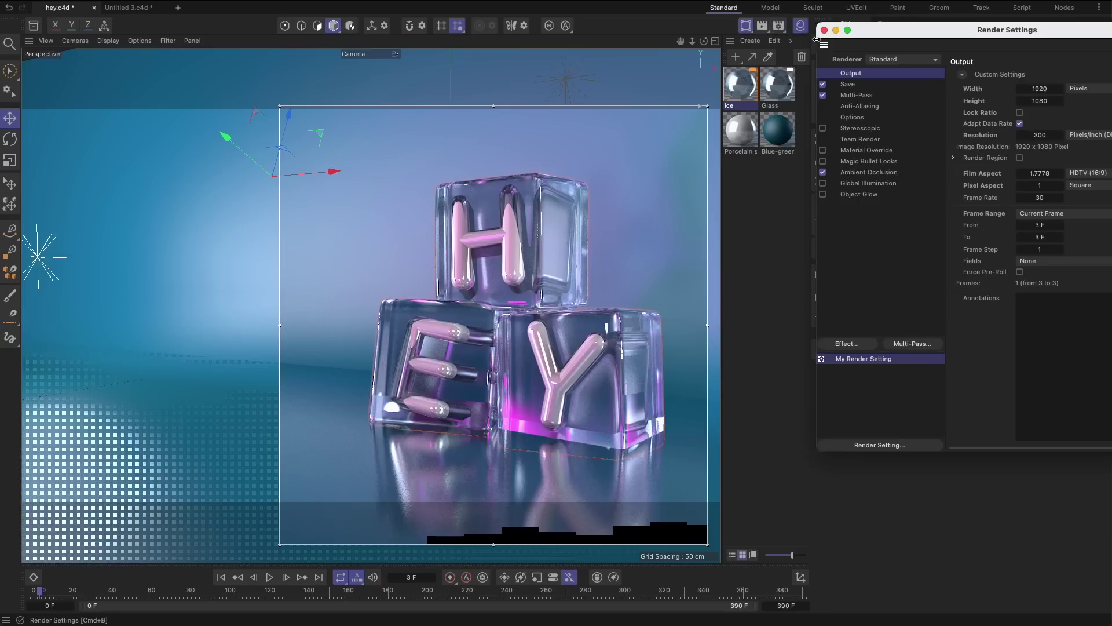
left_click_drag(1021, 36, 724, 91)
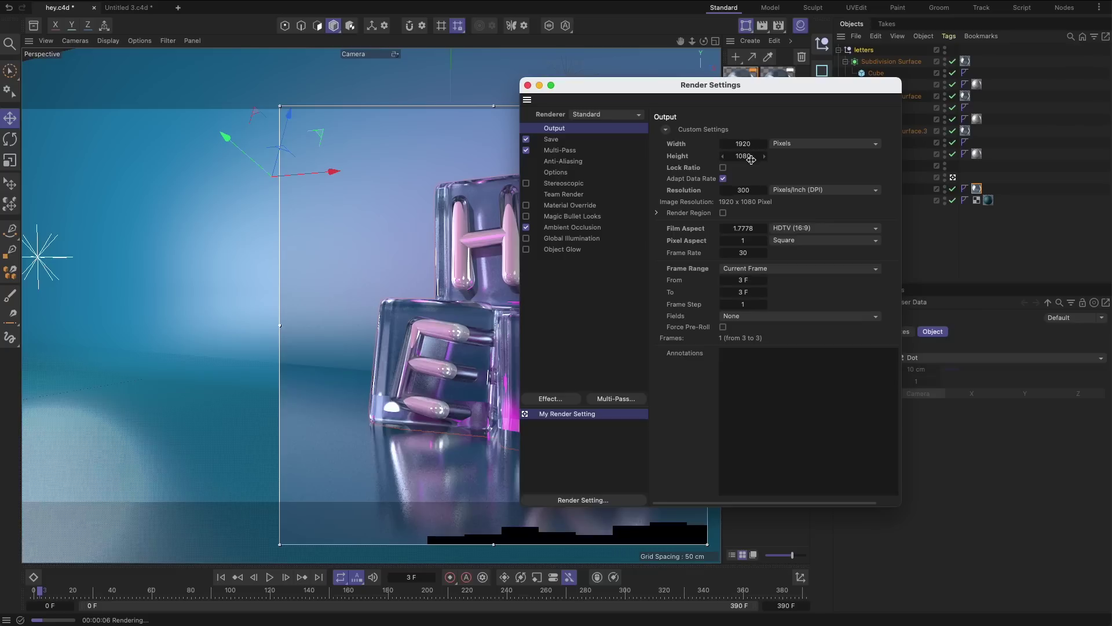
left_click(552, 140)
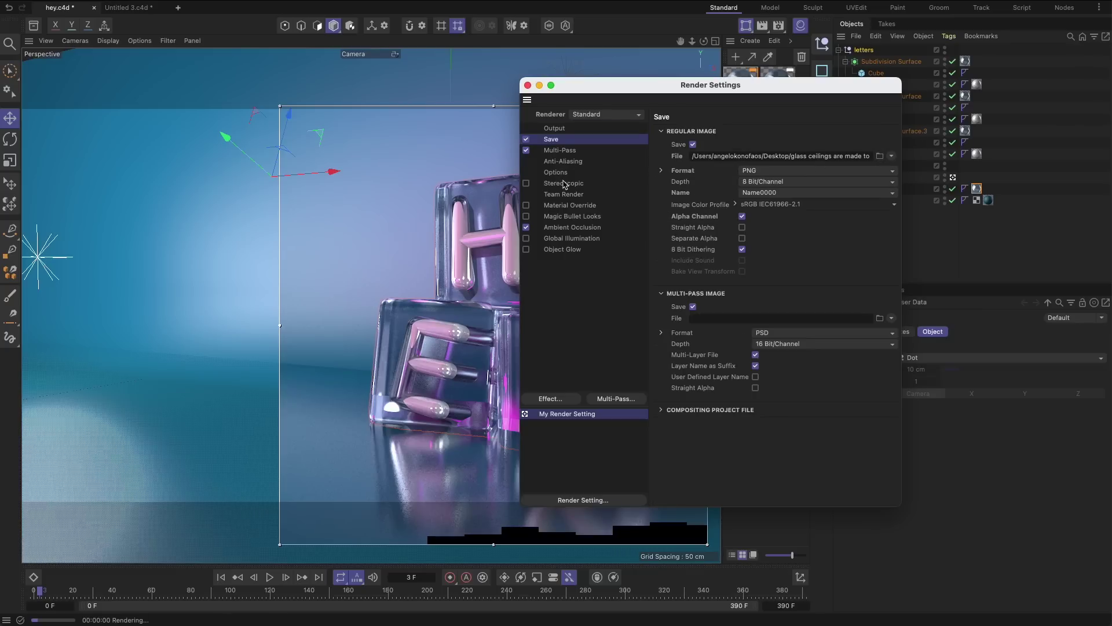
left_click(564, 153)
left_click(527, 85)
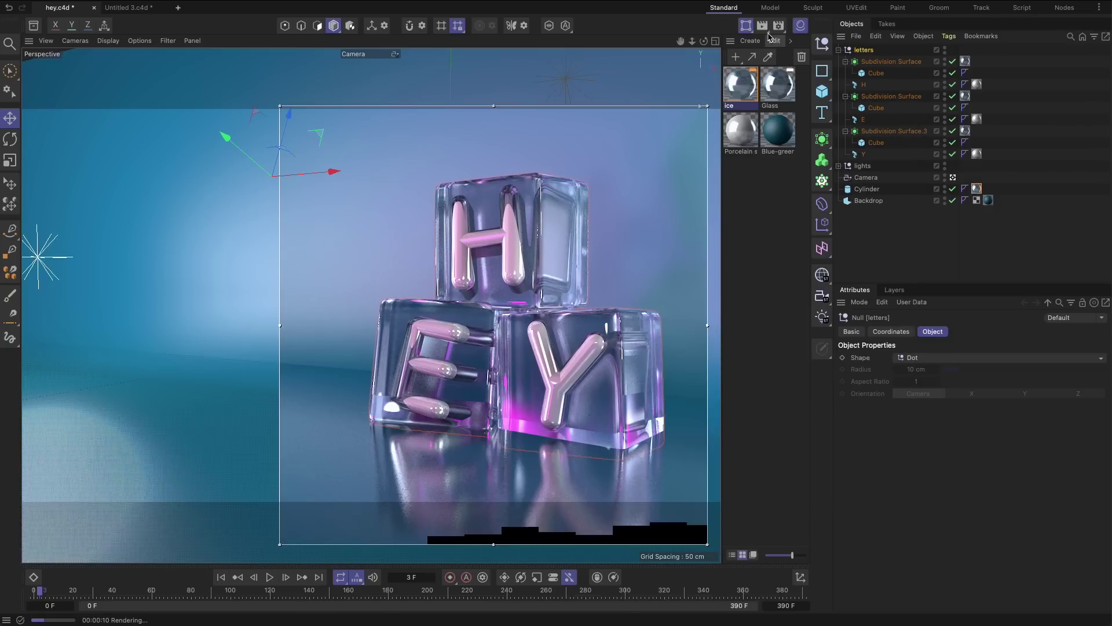
- Render the current frame of hey.c4d in the Picture Viewer and bring the viewer window fully into view
left_click(763, 27)
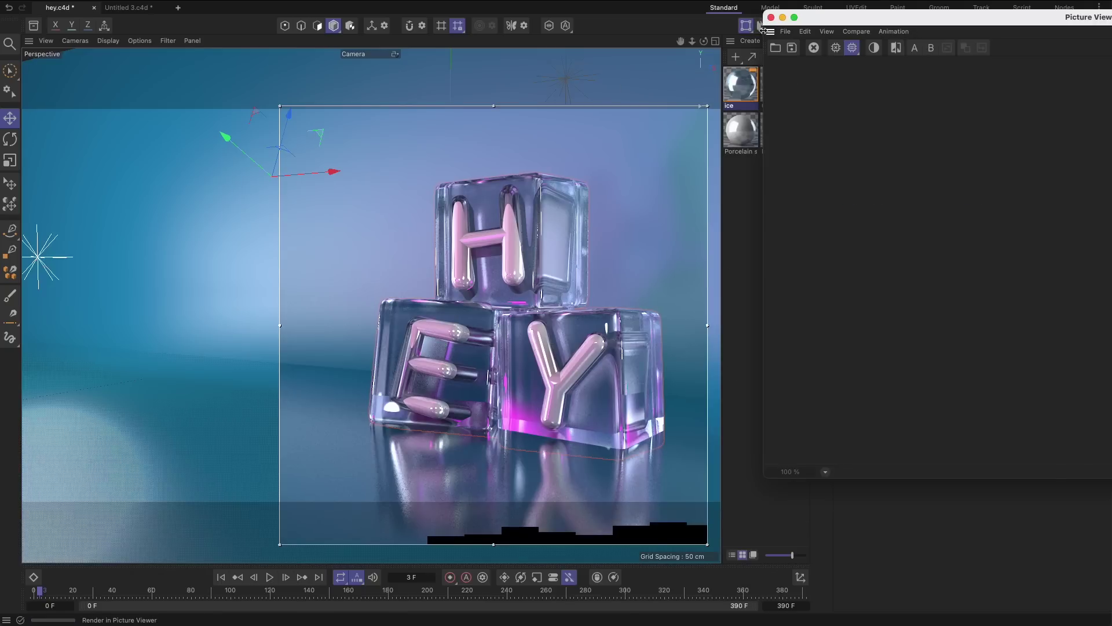
left_click_drag(976, 20, 502, 65)
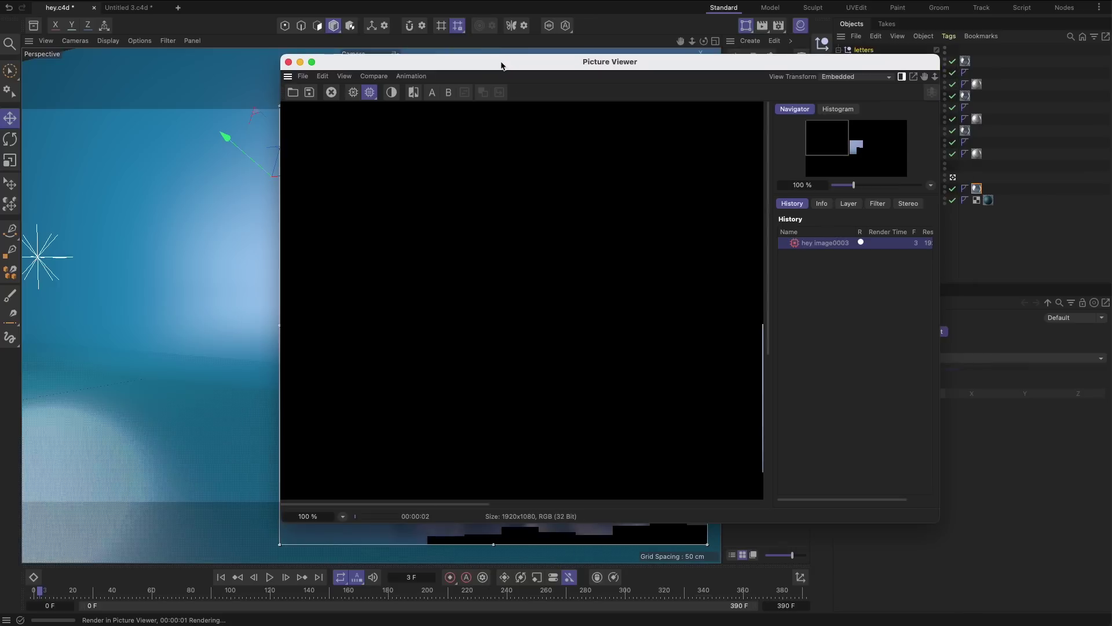